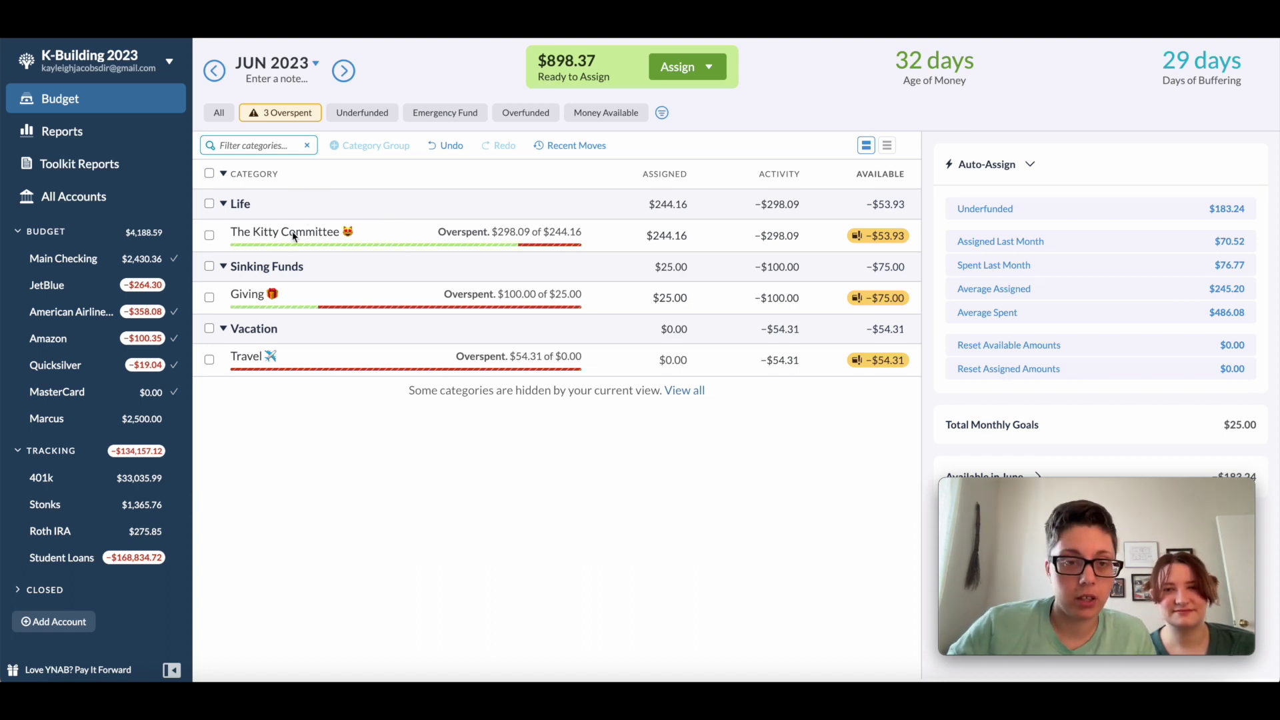
Review the June activity transactions of The Kitty Committee category
click(332, 235)
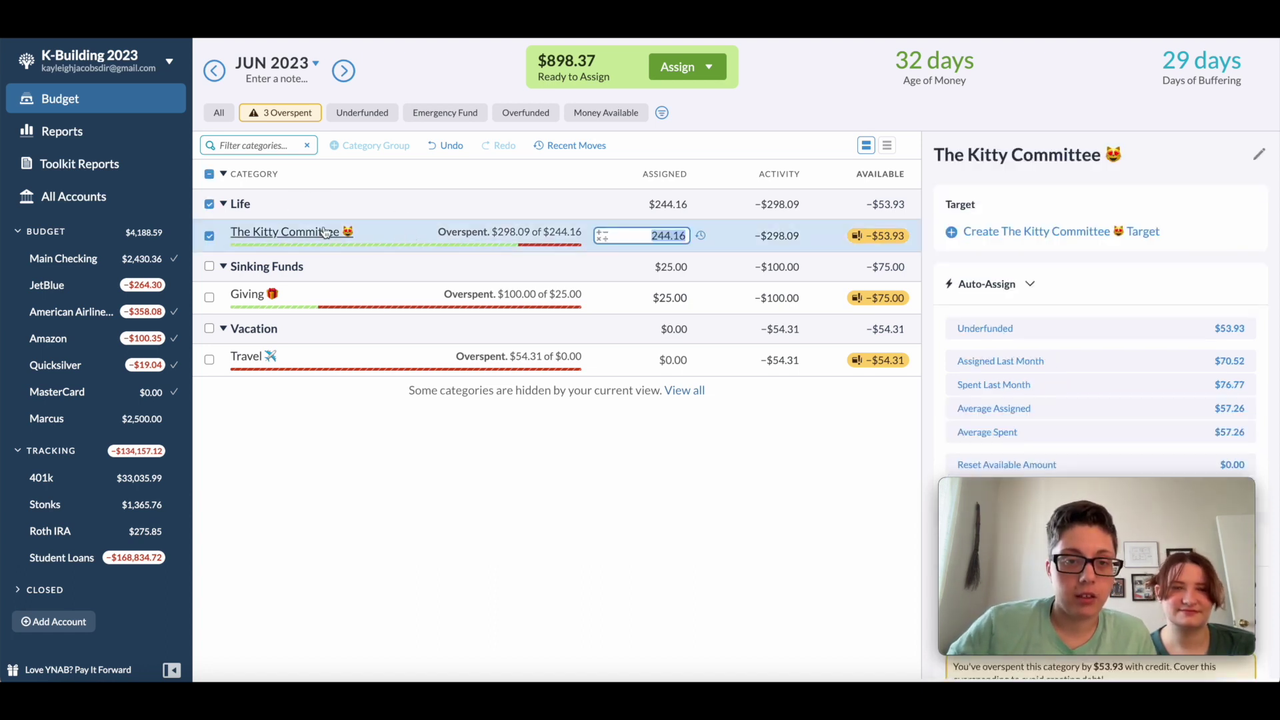
click(209, 234)
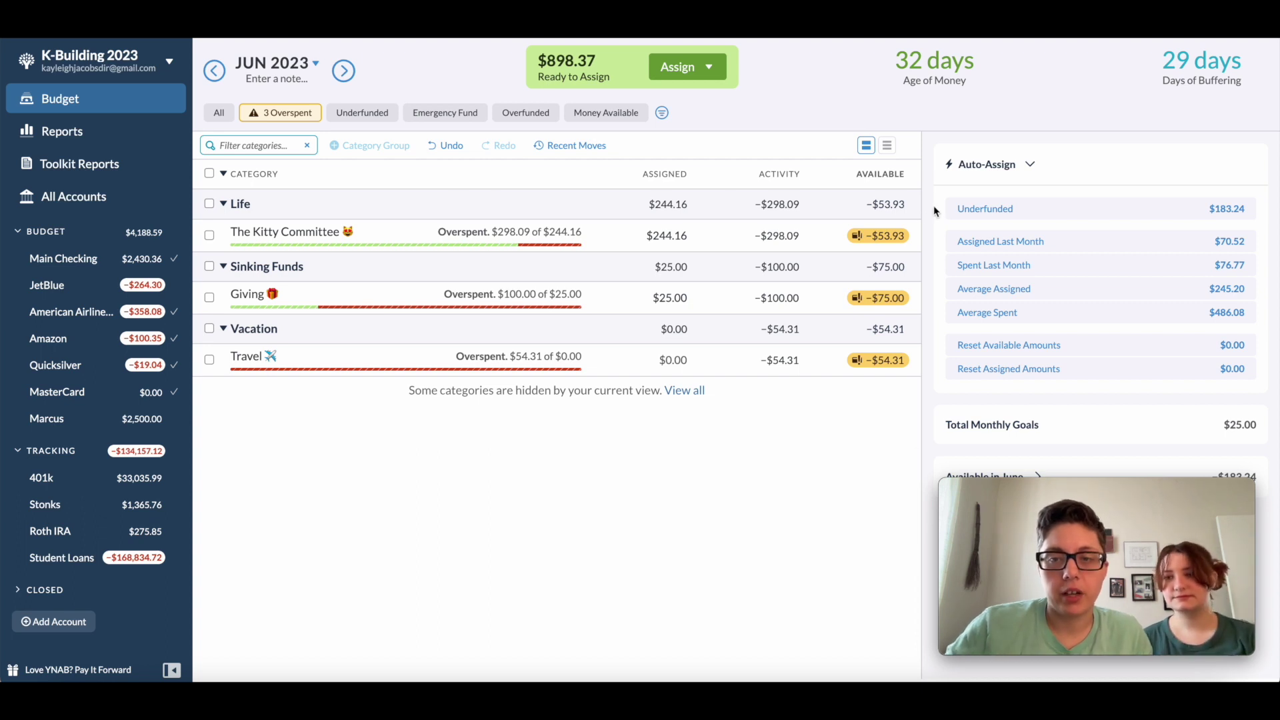
click(781, 236)
scroll(832, 346, down, 3)
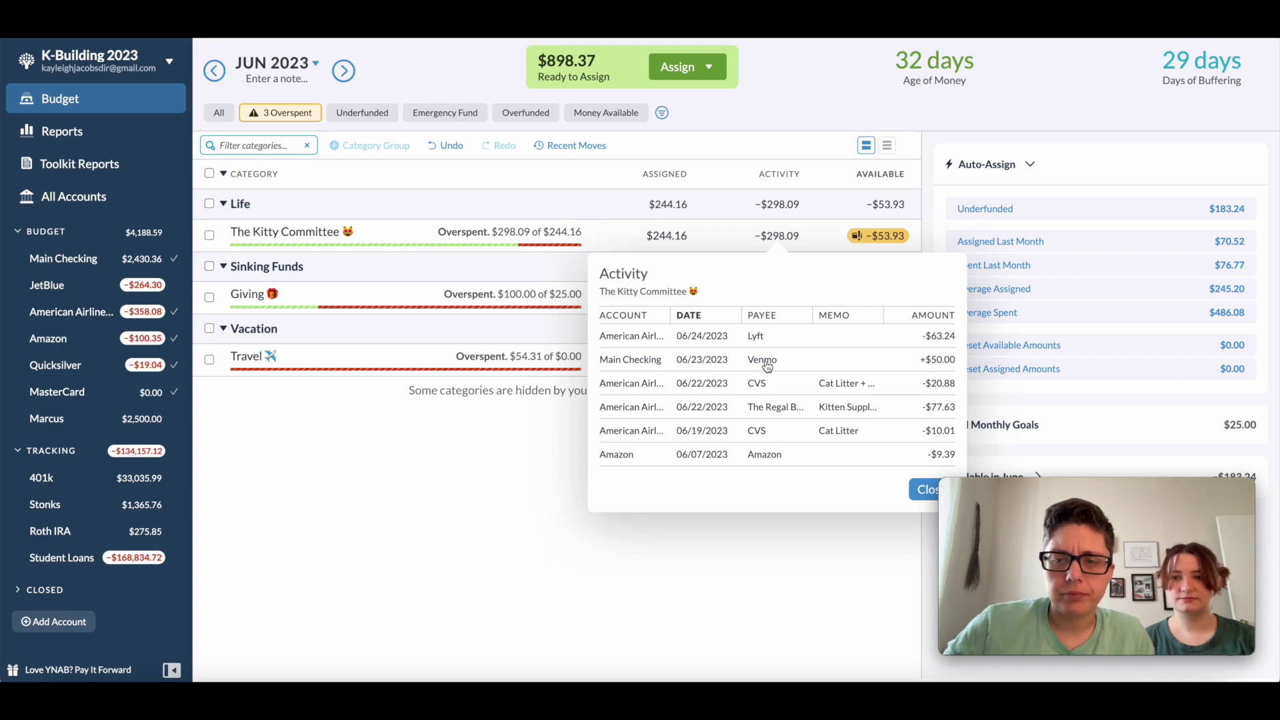
scroll(845, 365, up, 2)
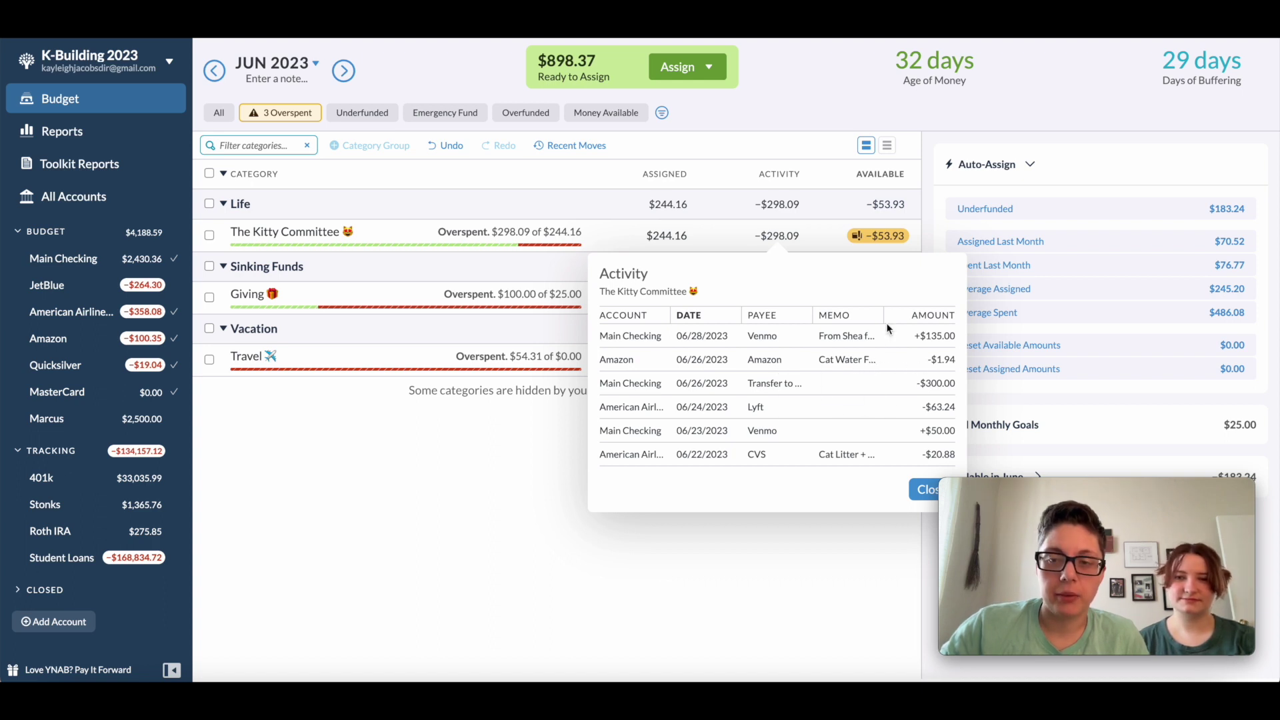
click(919, 494)
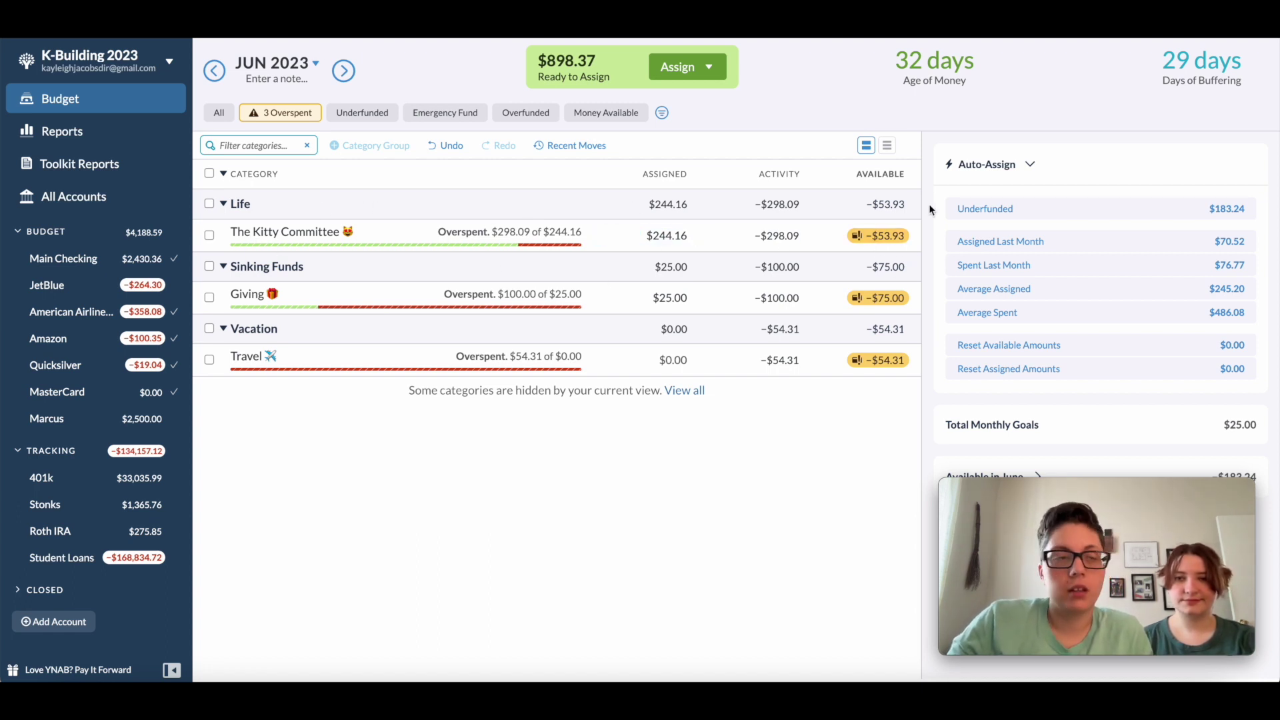
Add $53.93 to the amount assigned to The Kitty Committee category for June
click(688, 236)
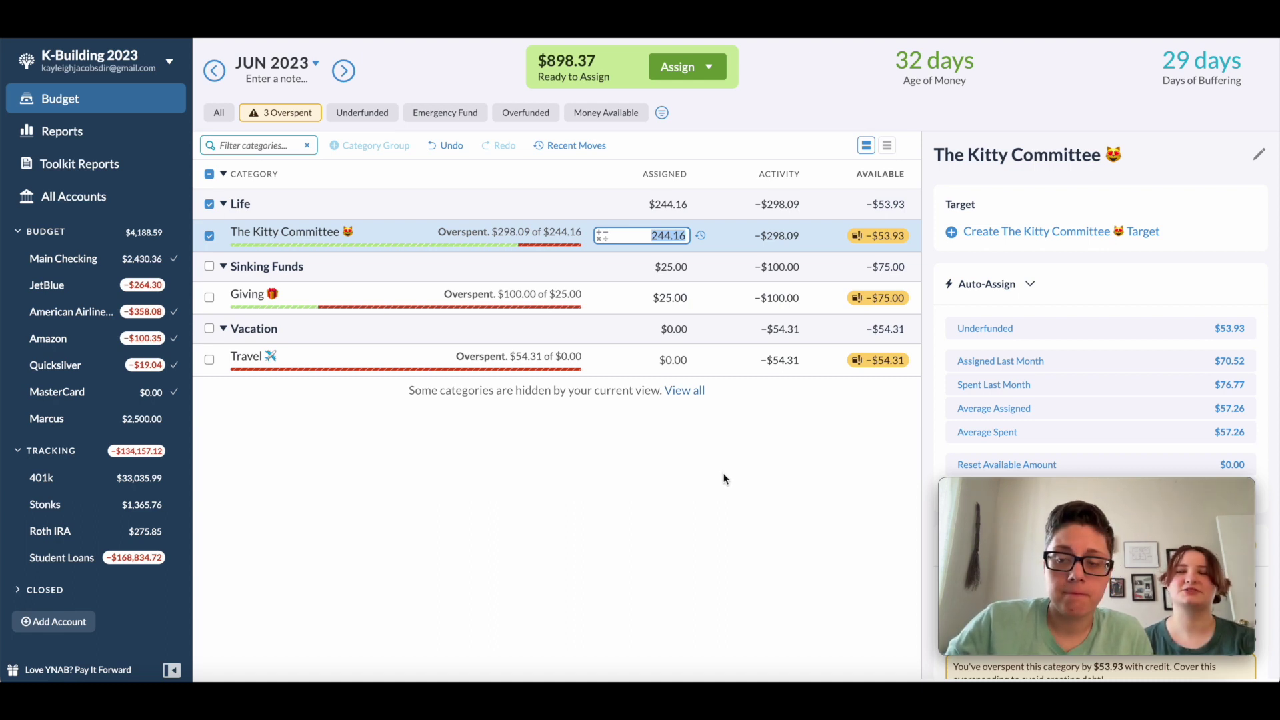
text(+53)
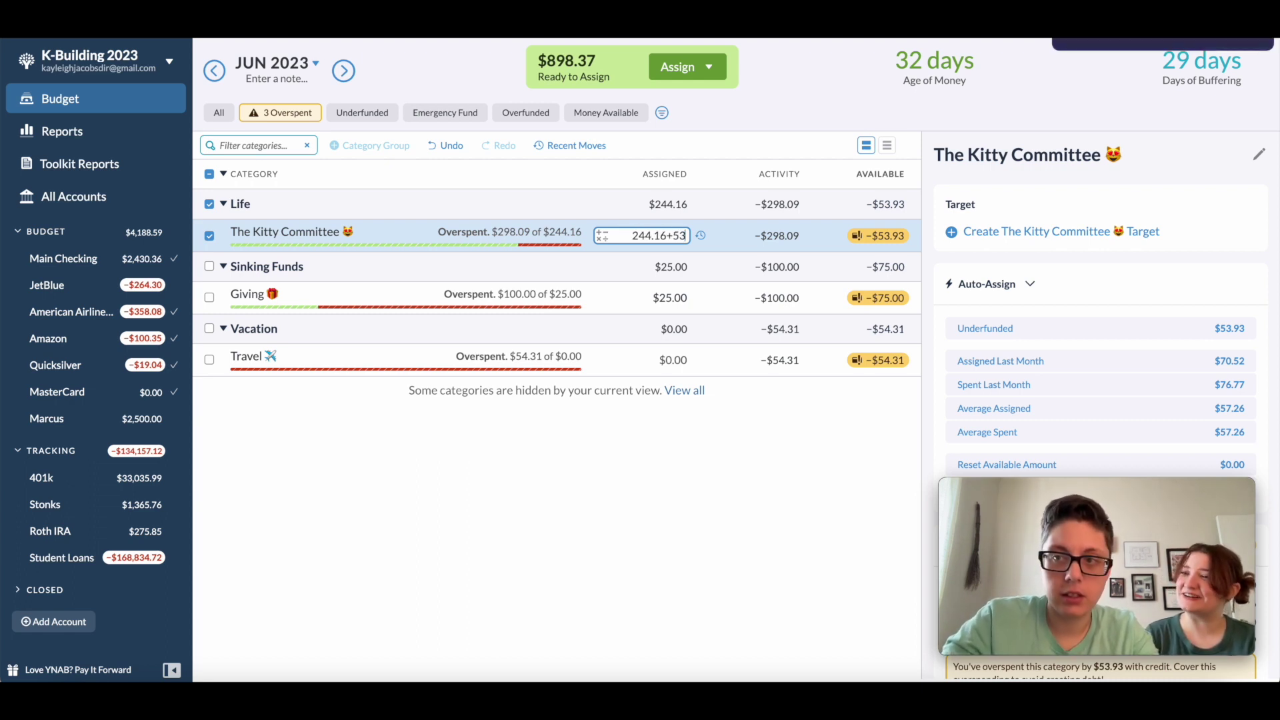
text(.93)
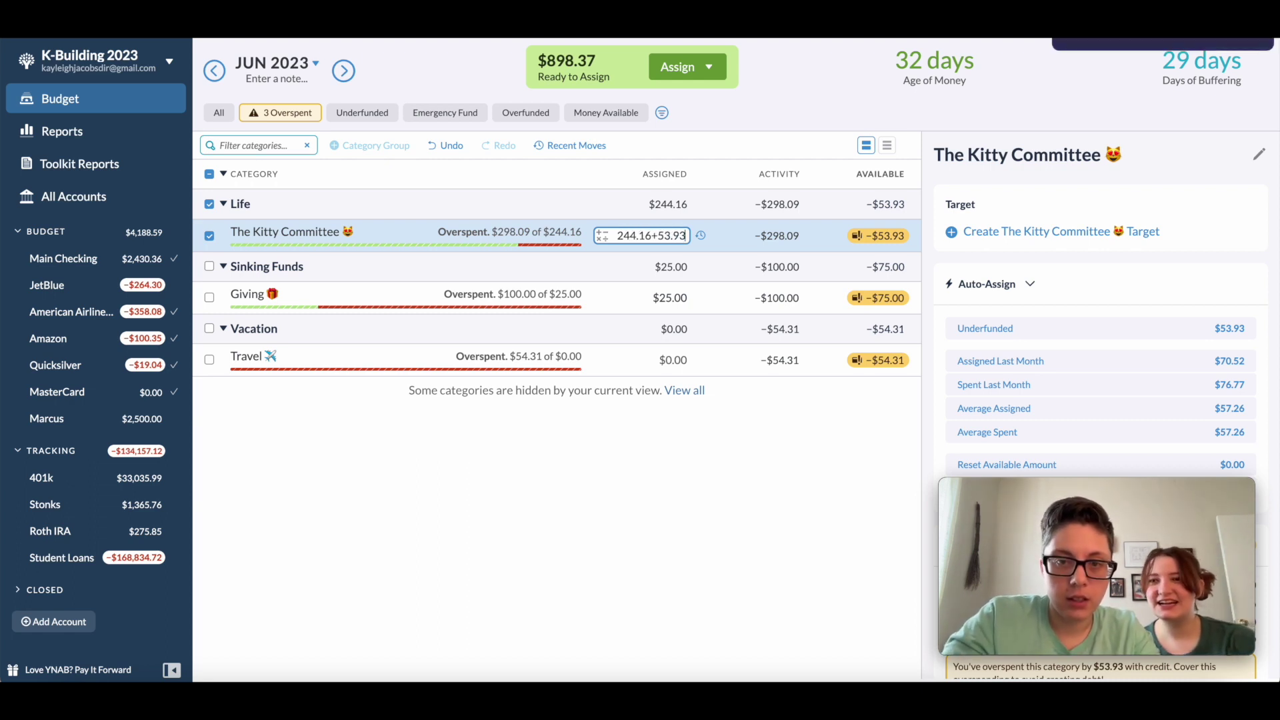
key(Return)
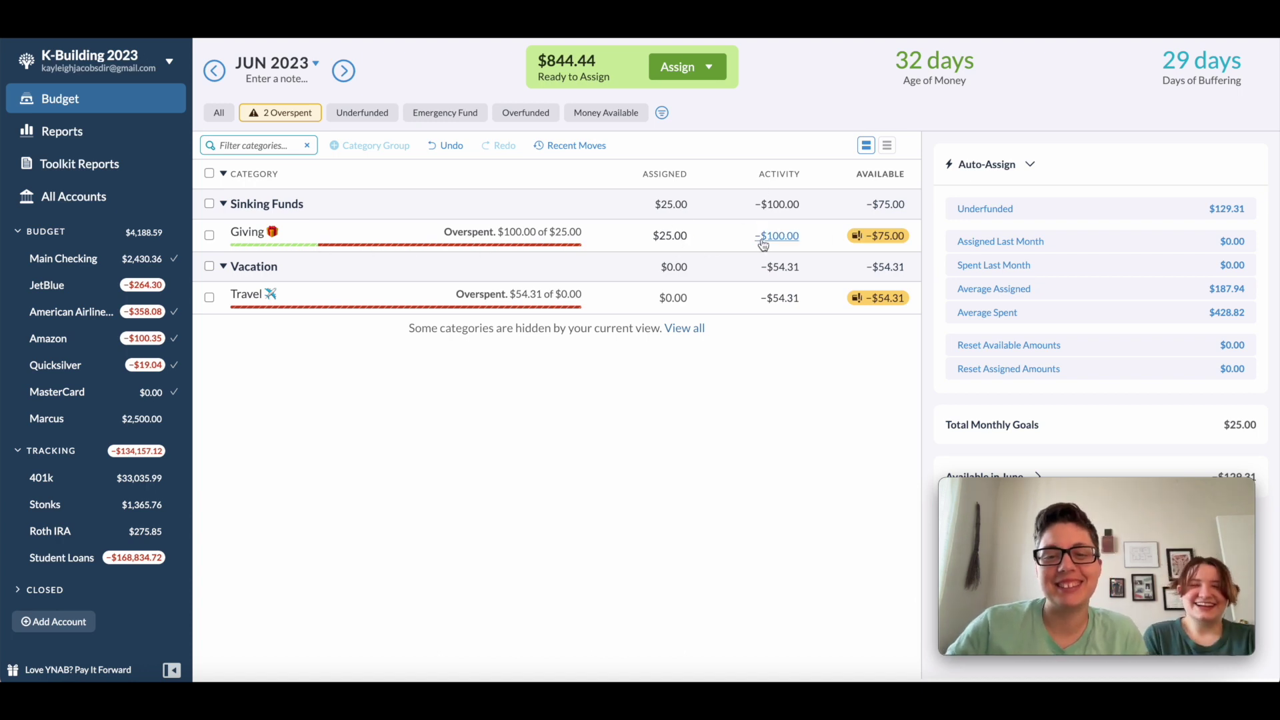
Set the assigned amount of Giving to $100 and add $54.31 to the assigned amount of Travel
click(687, 237)
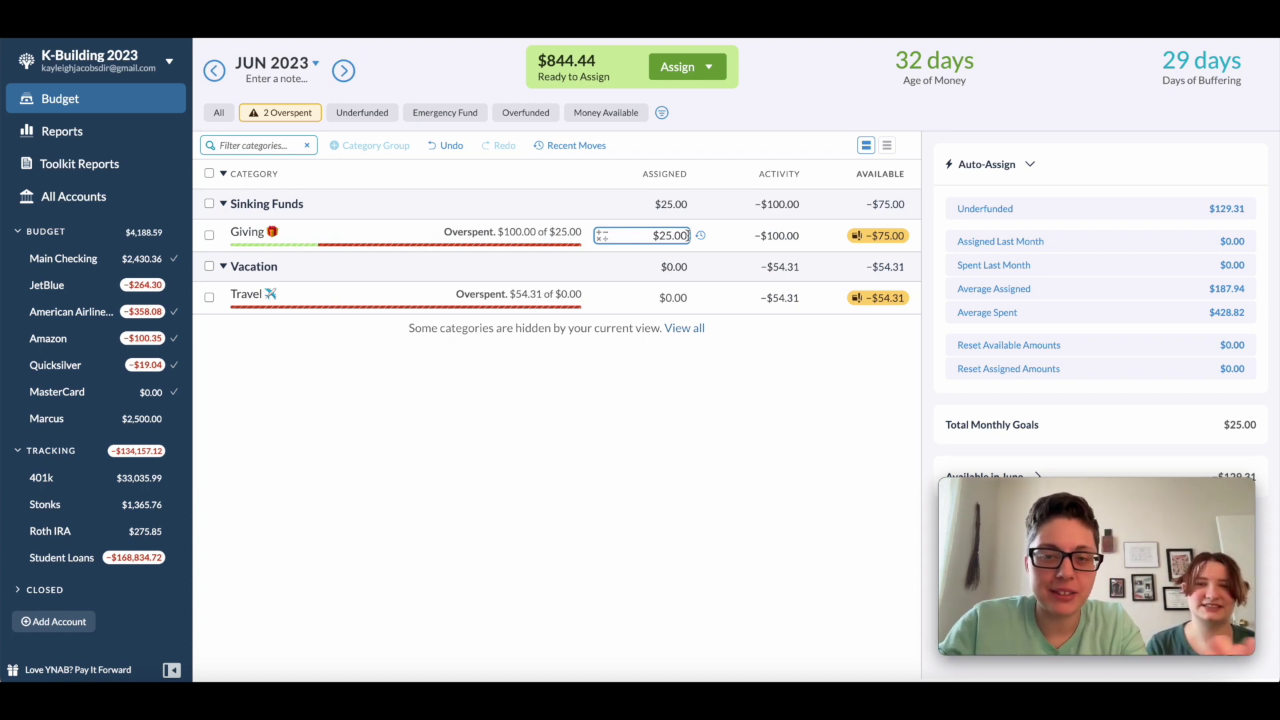
text(100)
key(Return)
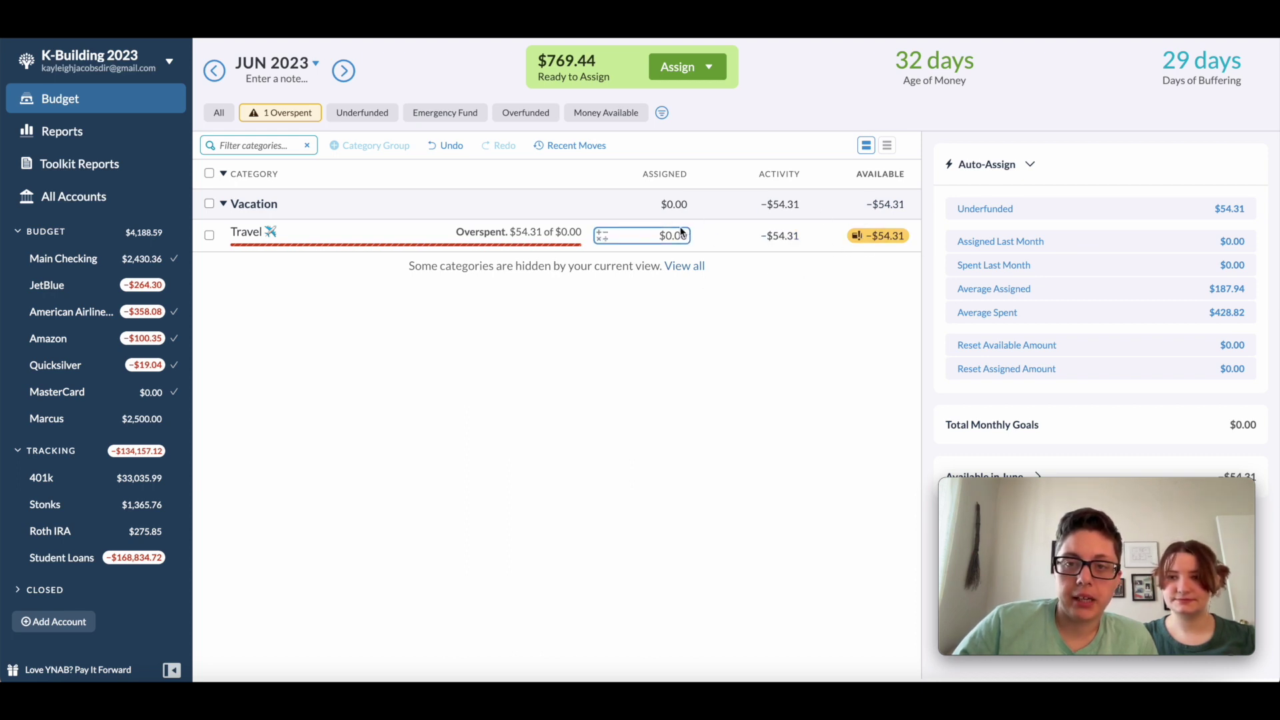
click(710, 247)
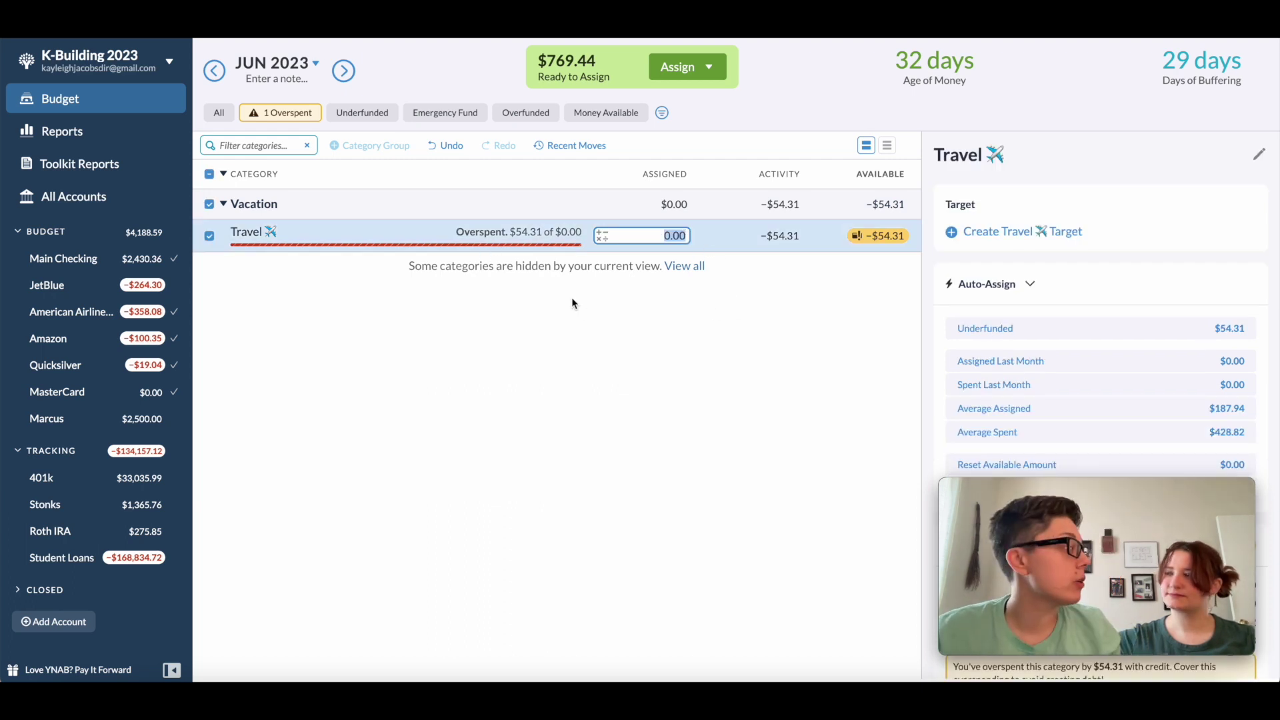
text(+54.31)
key(Return)
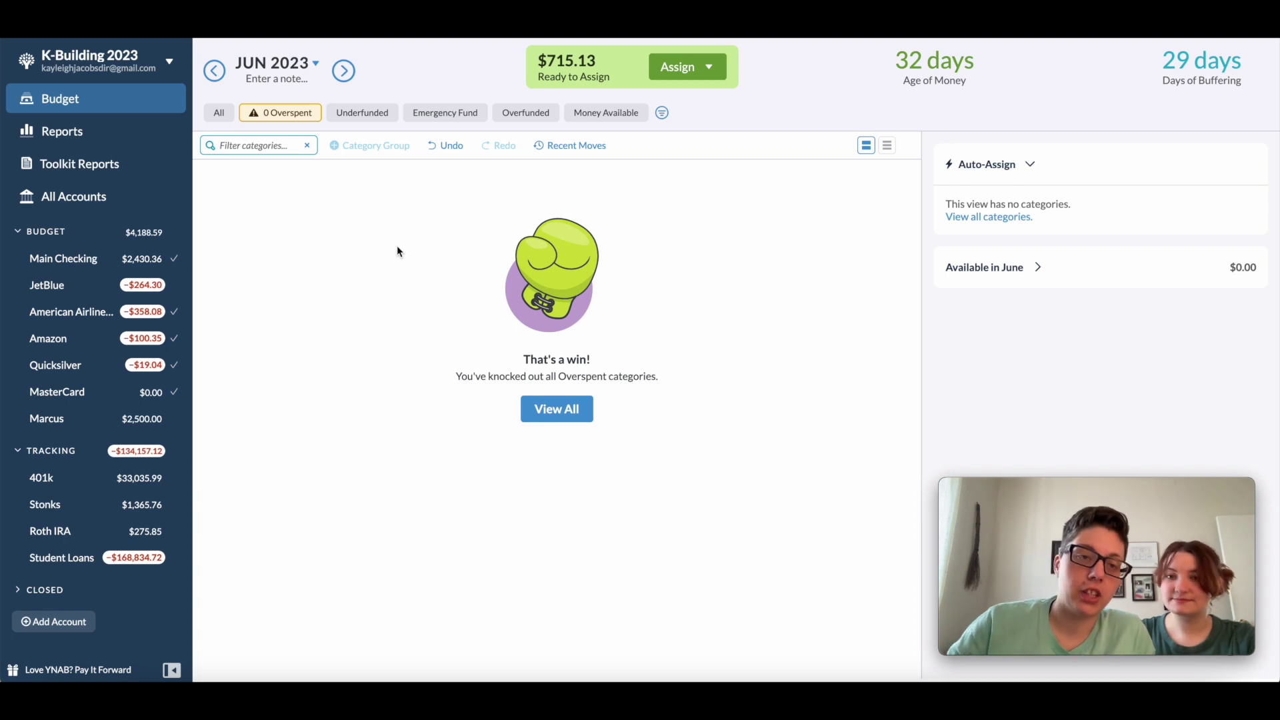
Show all budget categories and look over the list from the Bills group at its beginning
click(220, 113)
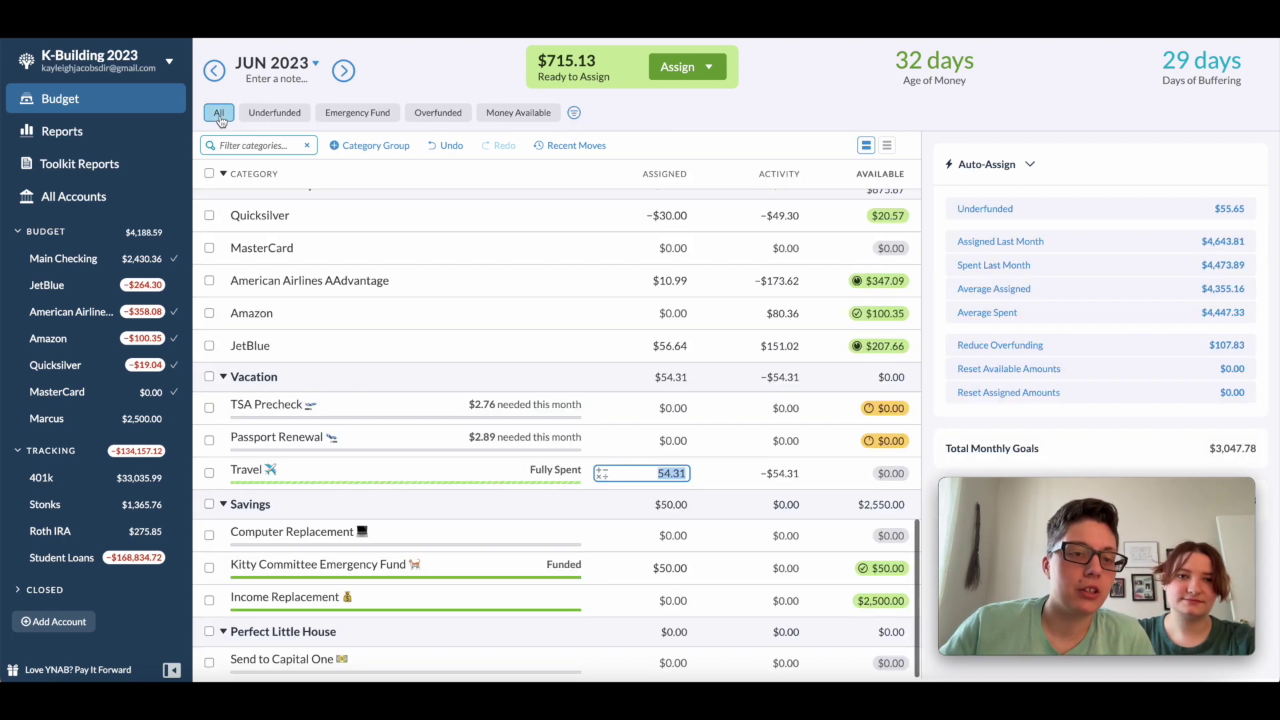
click(644, 472)
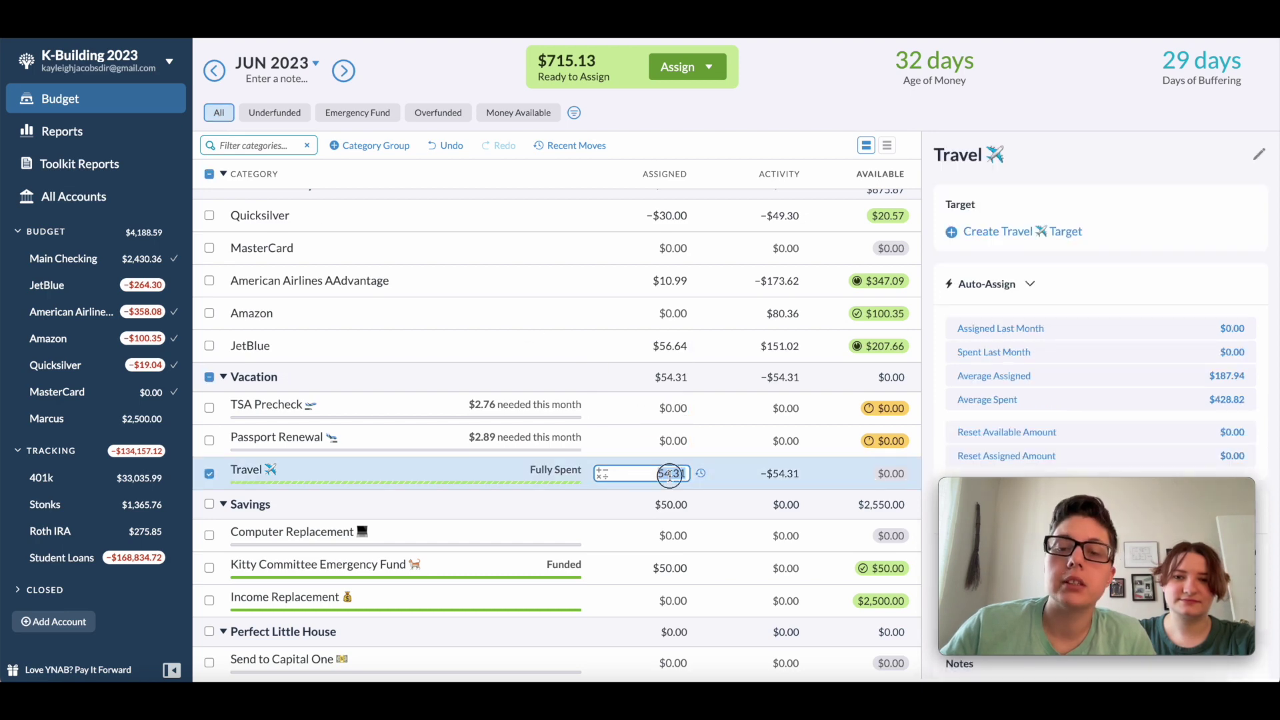
key(Escape)
scroll(218, 509, up, 10)
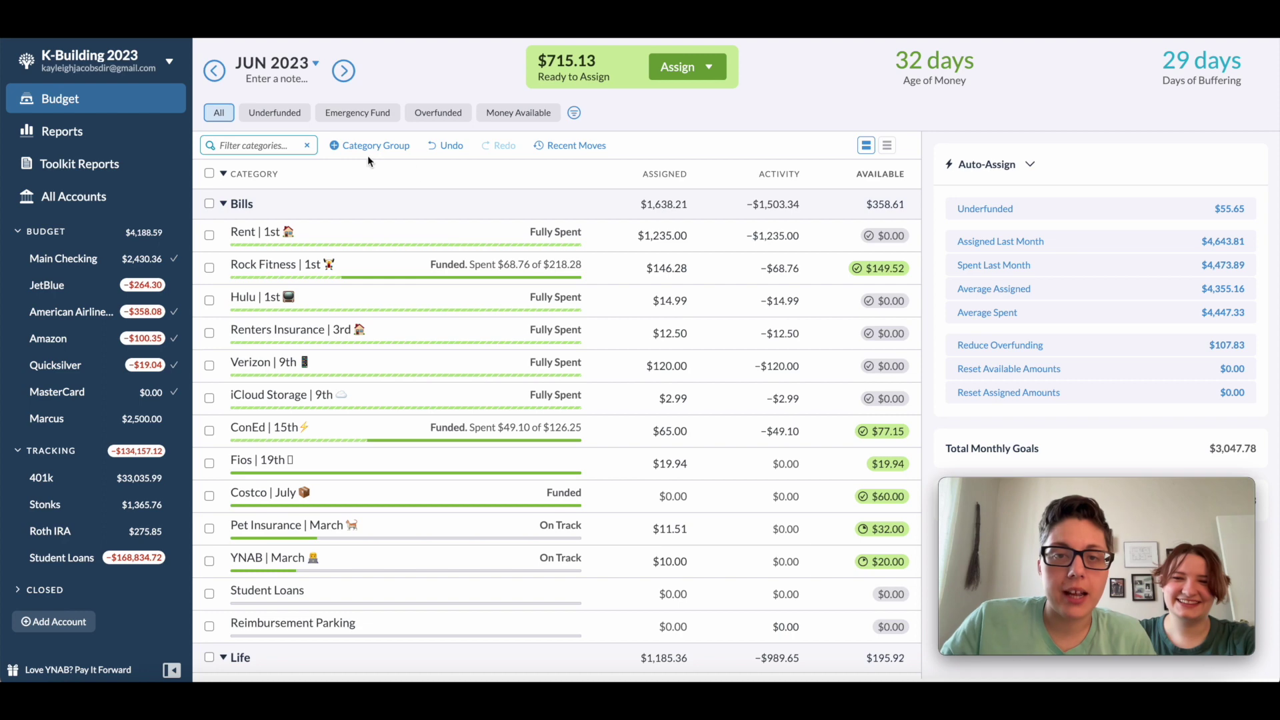
scroll(315, 175, down, 1)
scroll(314, 176, up, 1)
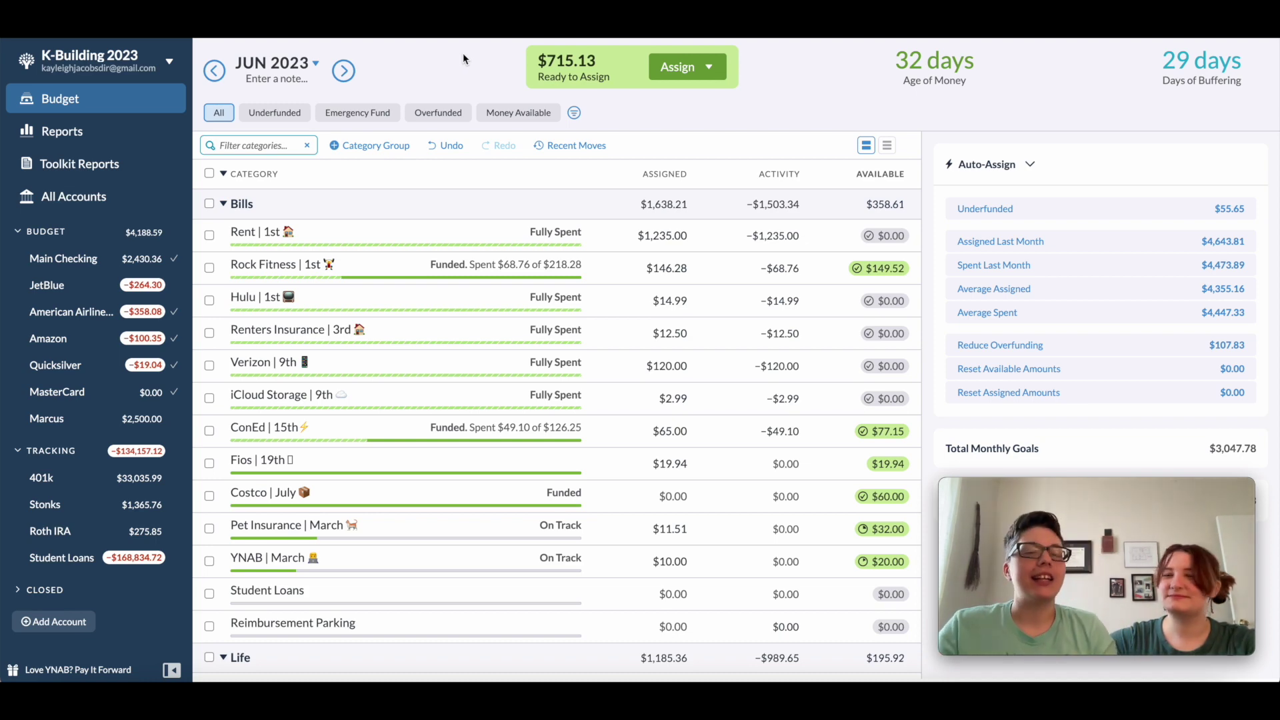
Filter the budget to underfunded categories and check the target details of TSA Precheck and Passport Renewal
click(285, 119)
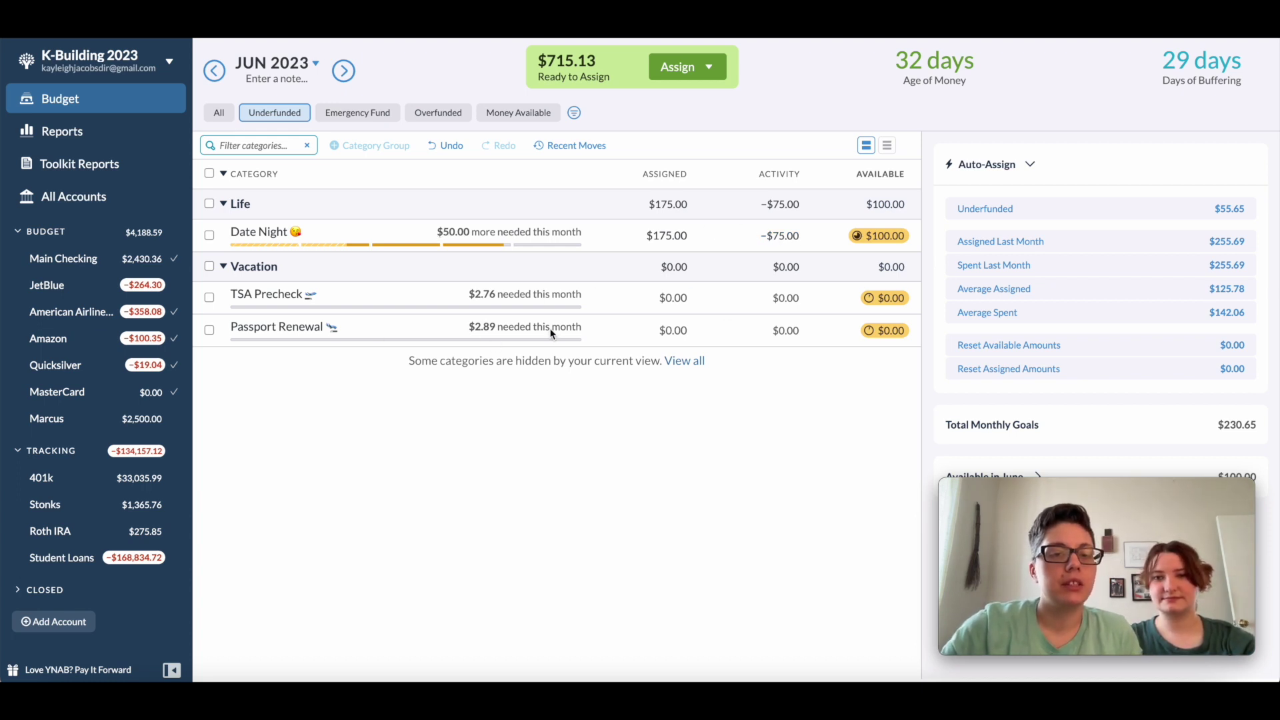
click(343, 302)
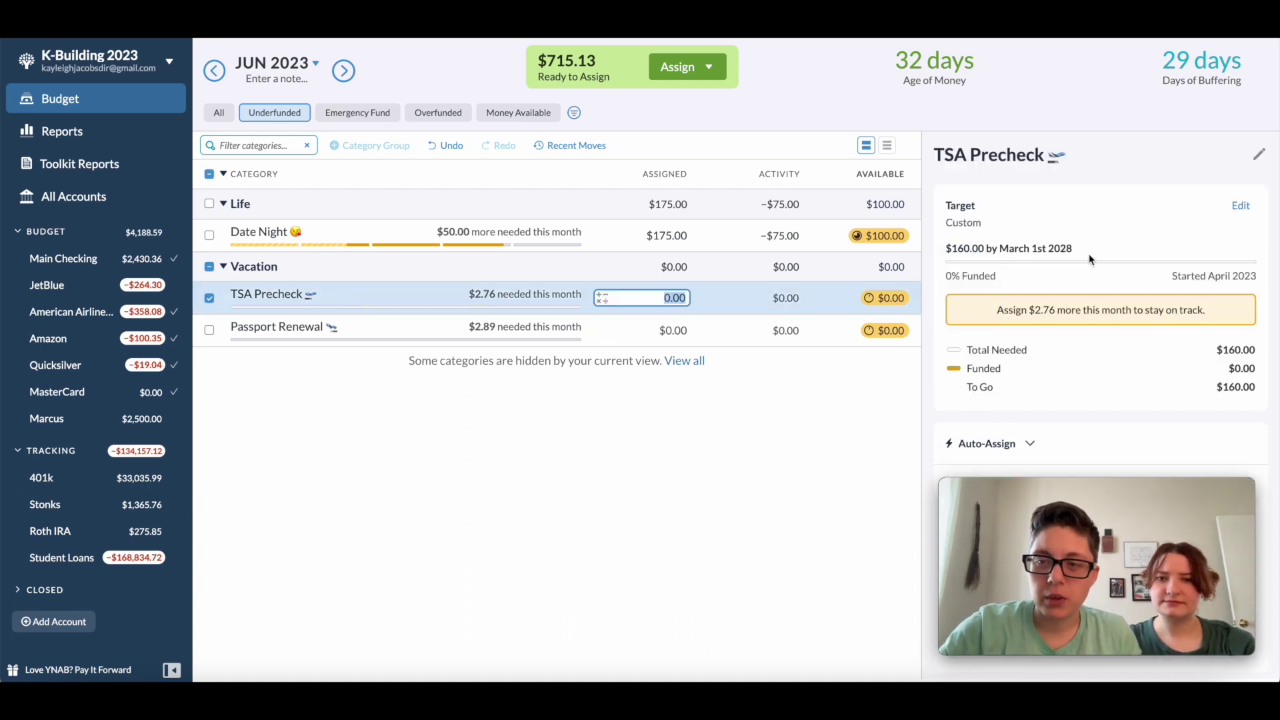
click(208, 299)
click(399, 326)
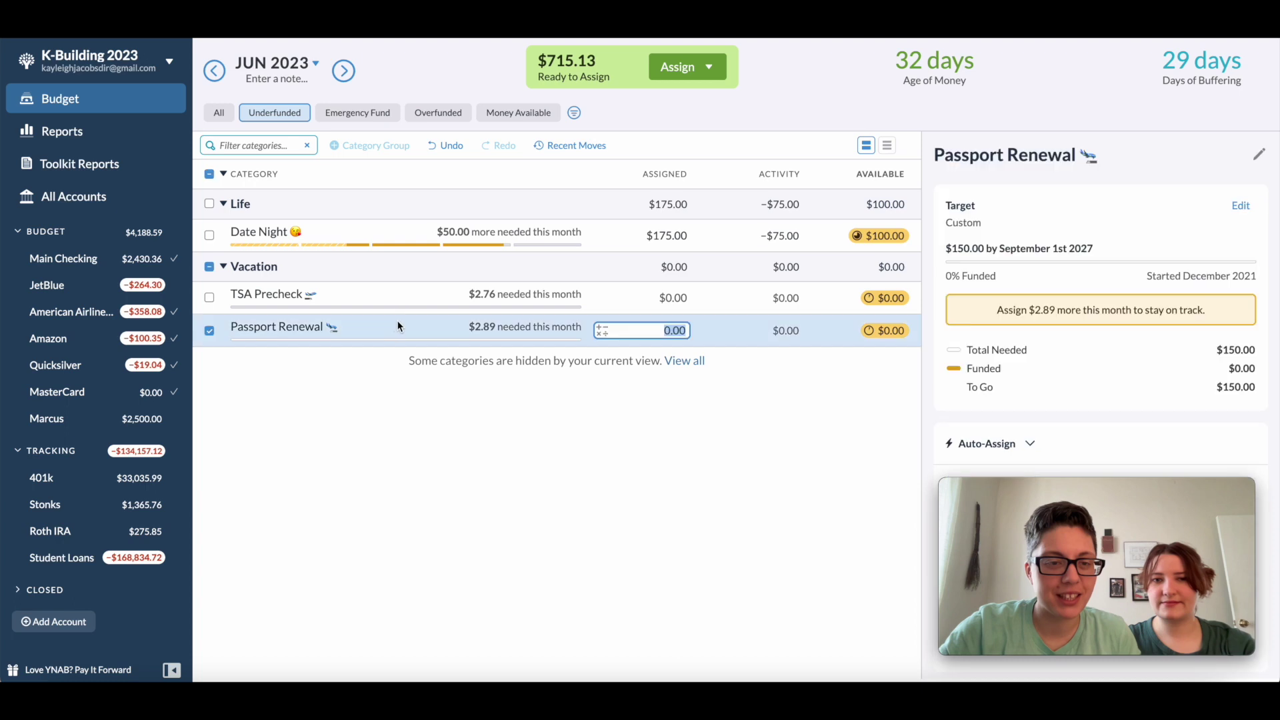
click(208, 330)
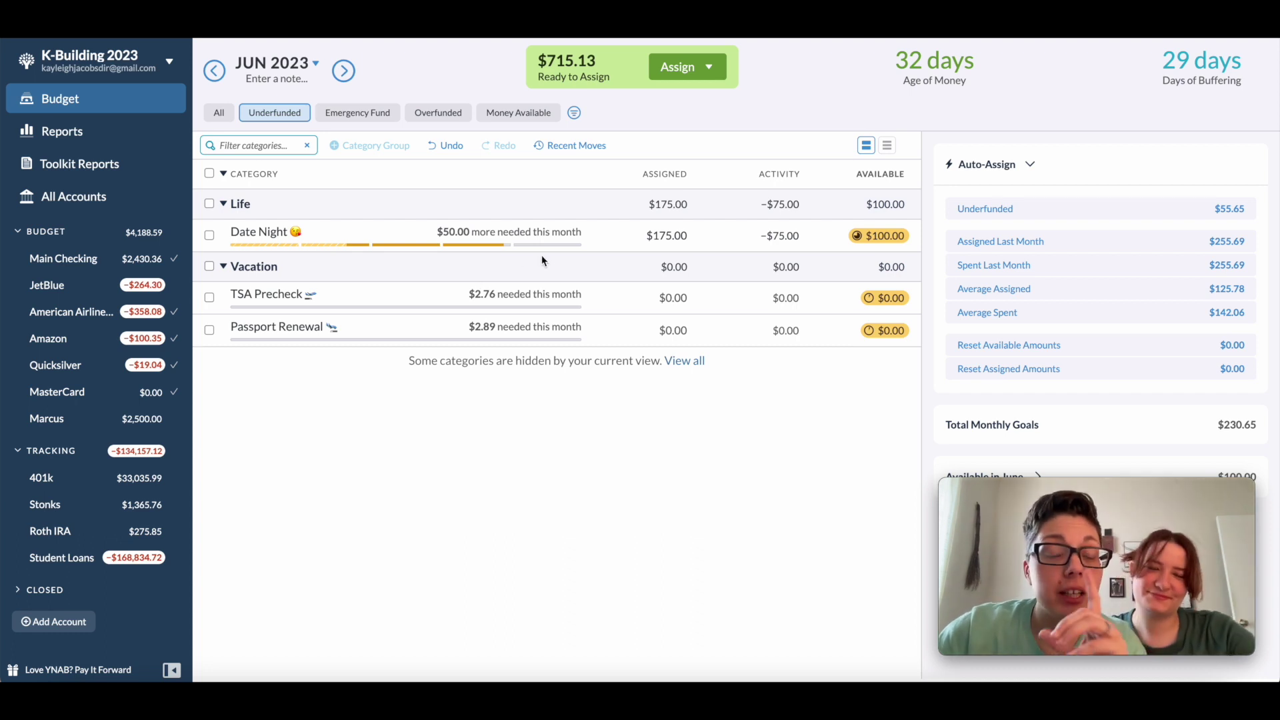
Assign $3.00 each to the TSA Precheck and Passport Renewal categories in the Vacation group
click(691, 298)
text(3)
key(Return)
click(691, 299)
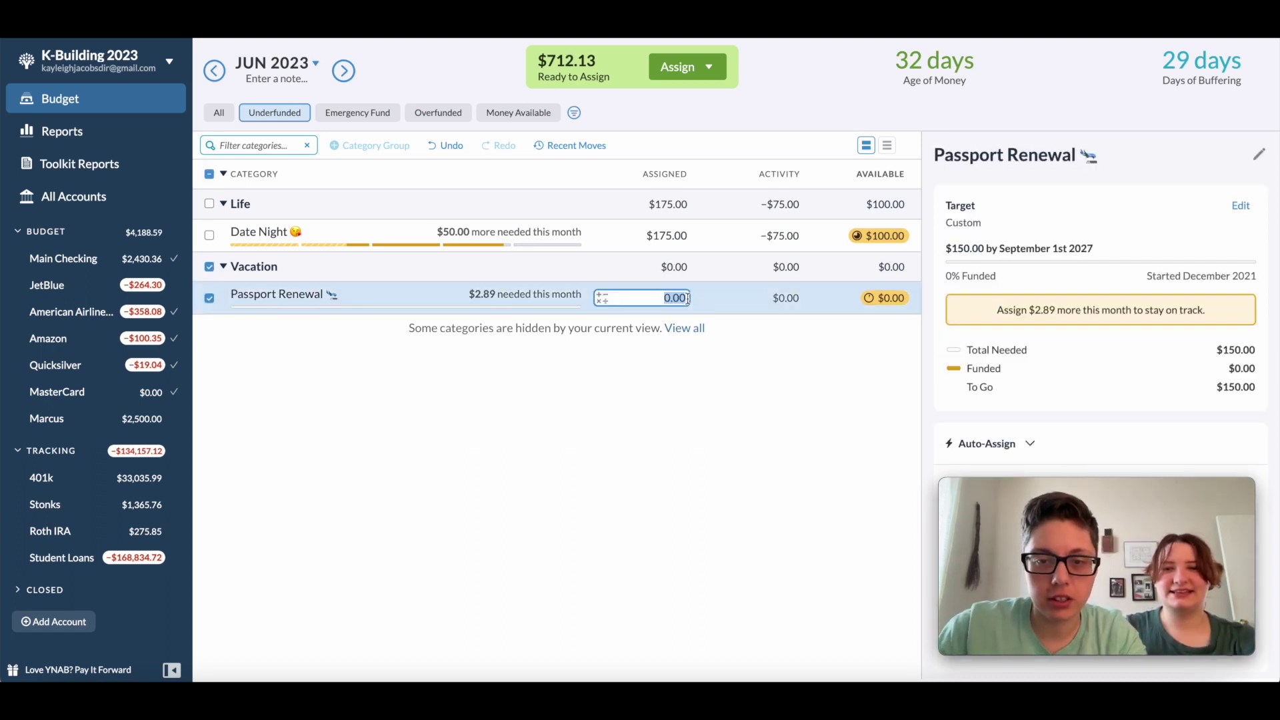
text(3.00)
key(Return)
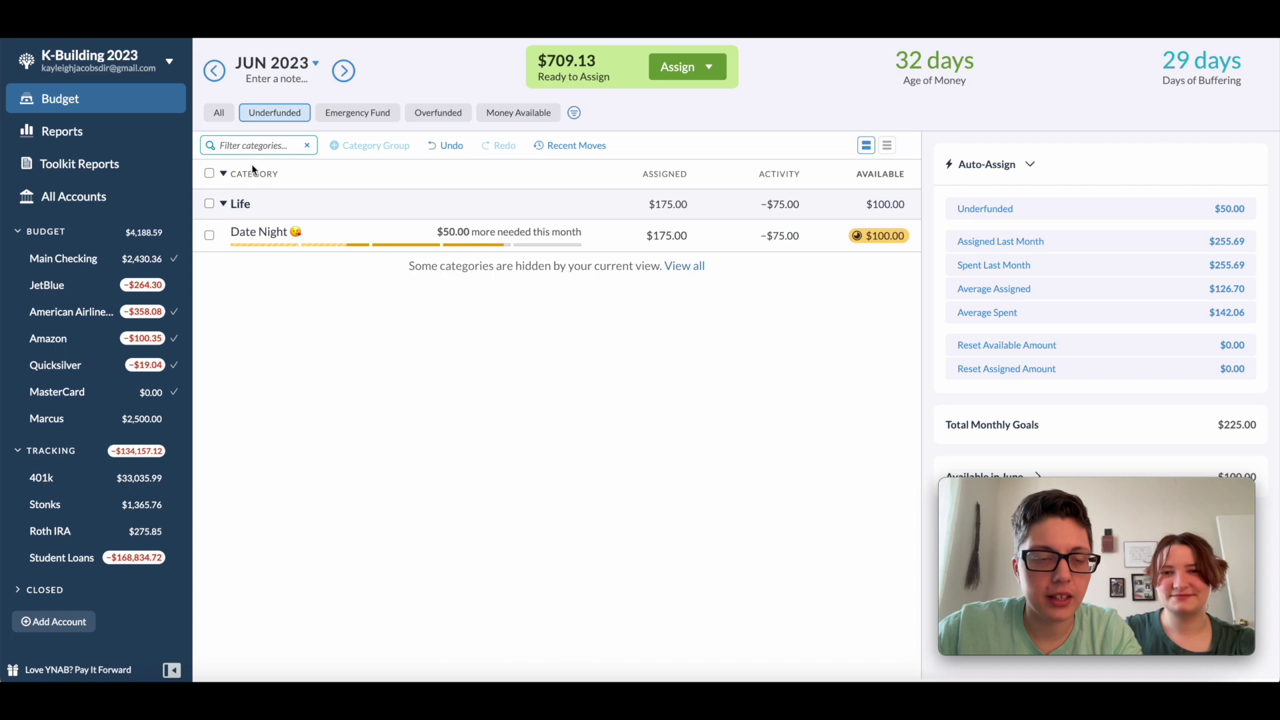
Show all categories again and add 70+55+55 to the assigned amount of Holding in the Vices group
click(219, 112)
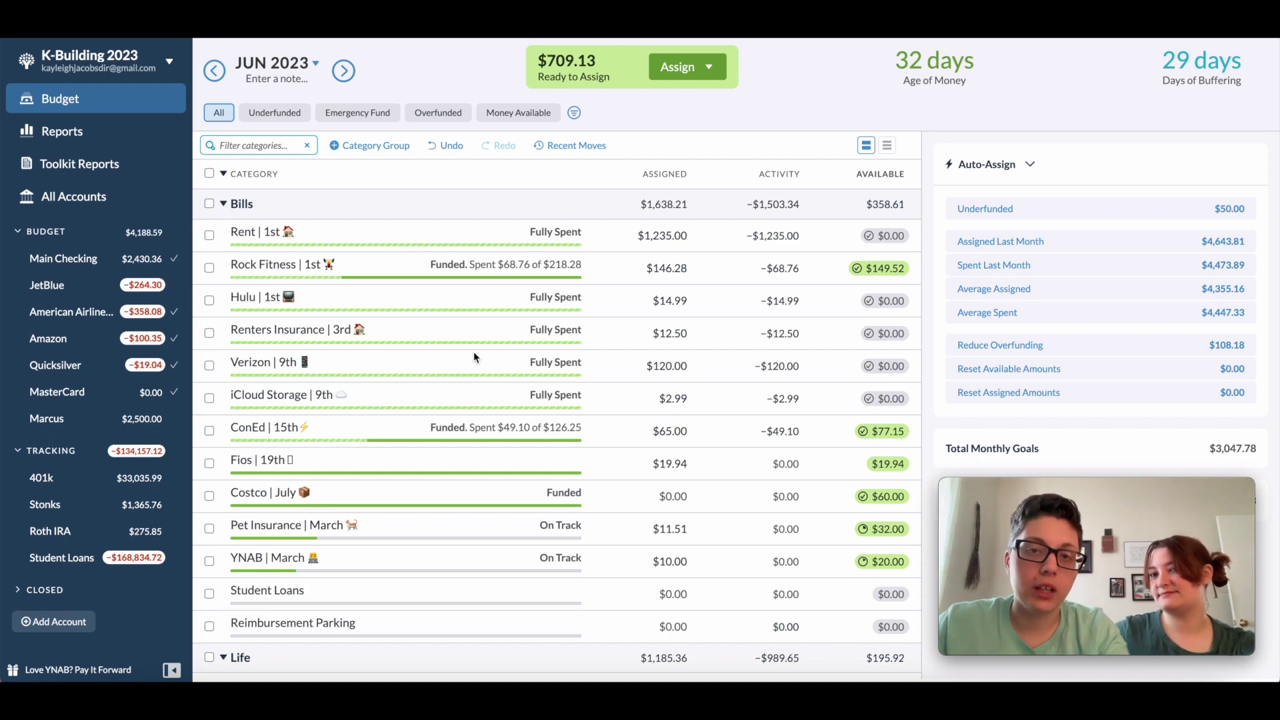
scroll(515, 348, down, 4)
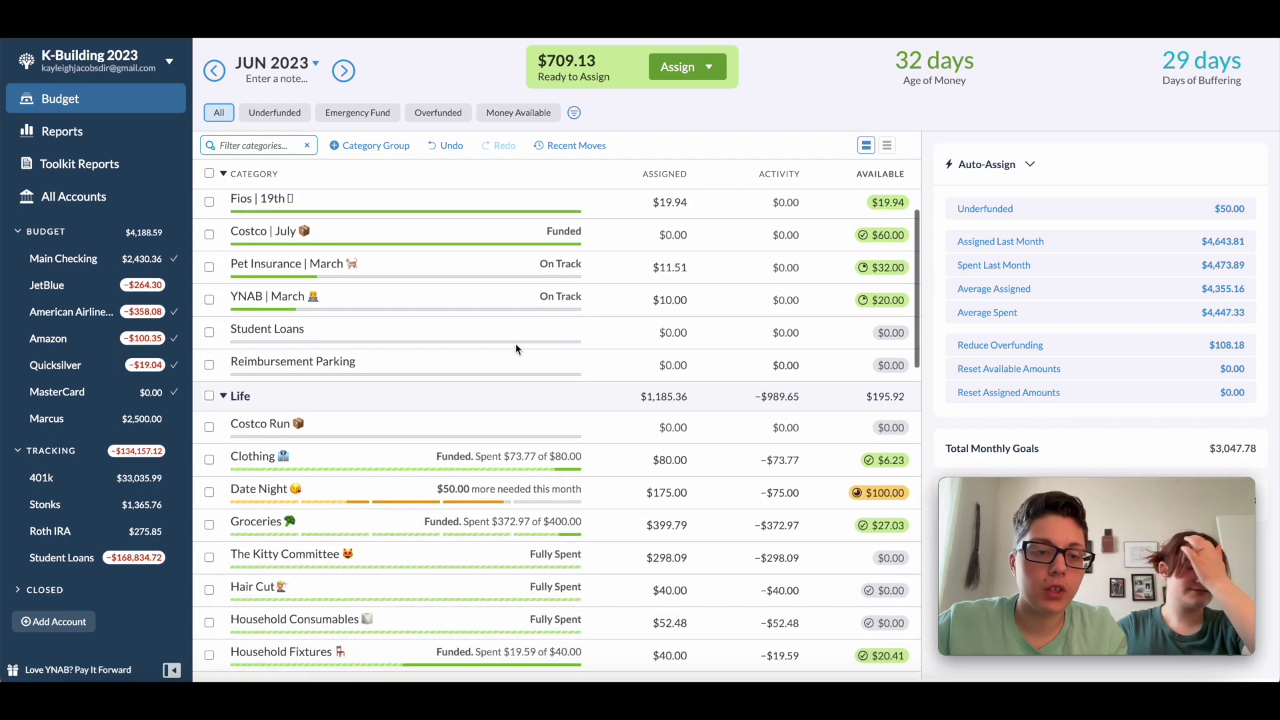
scroll(516, 348, down, 1)
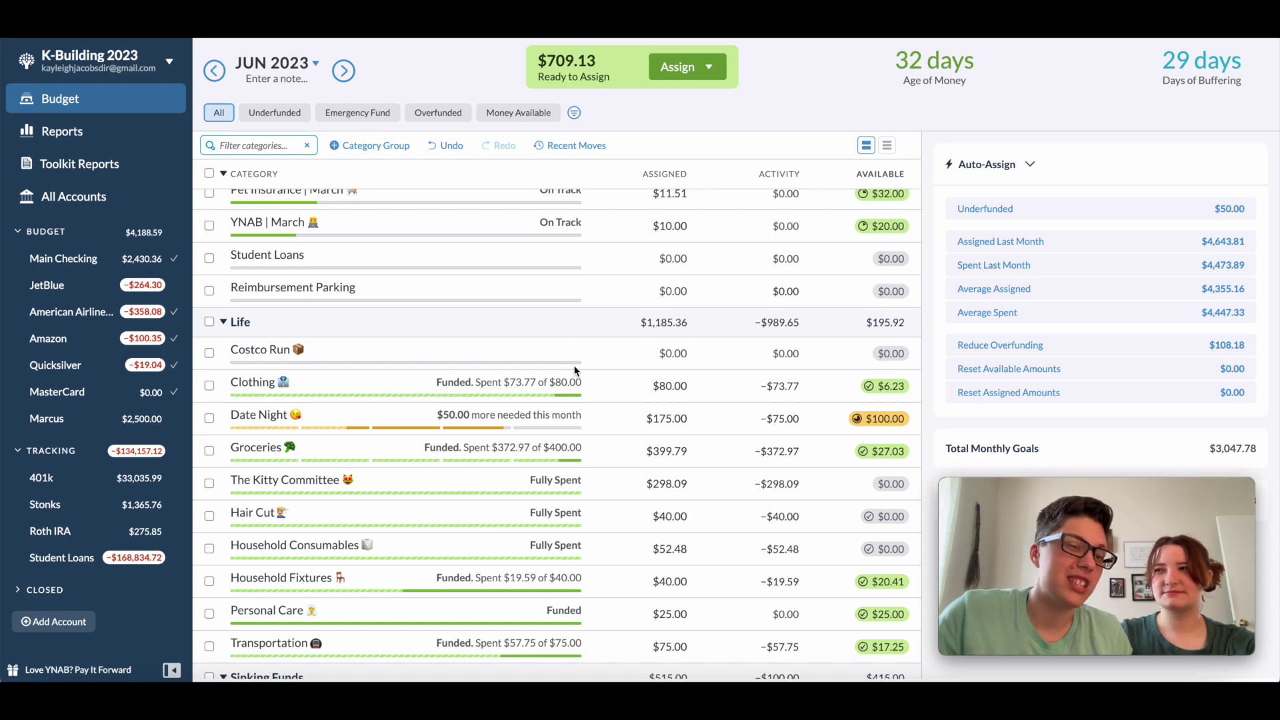
click(622, 384)
scroll(622, 384, down, 10)
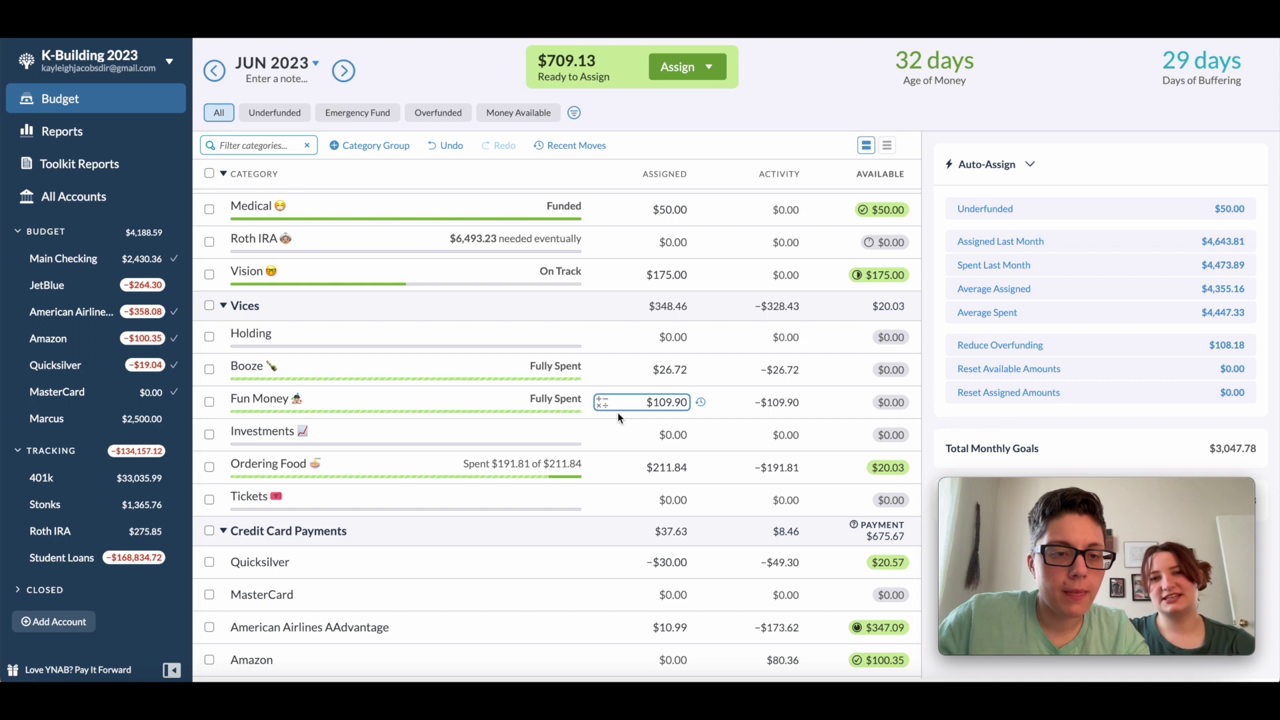
click(685, 330)
click(686, 330)
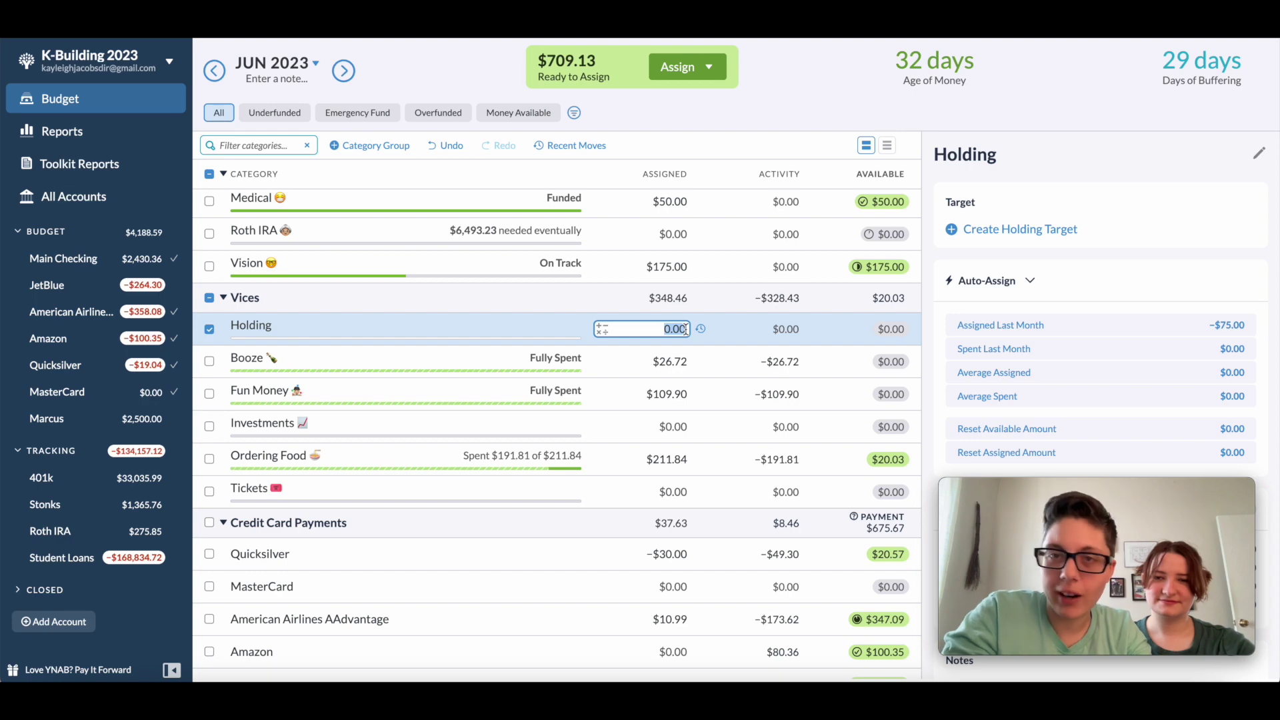
text(+)
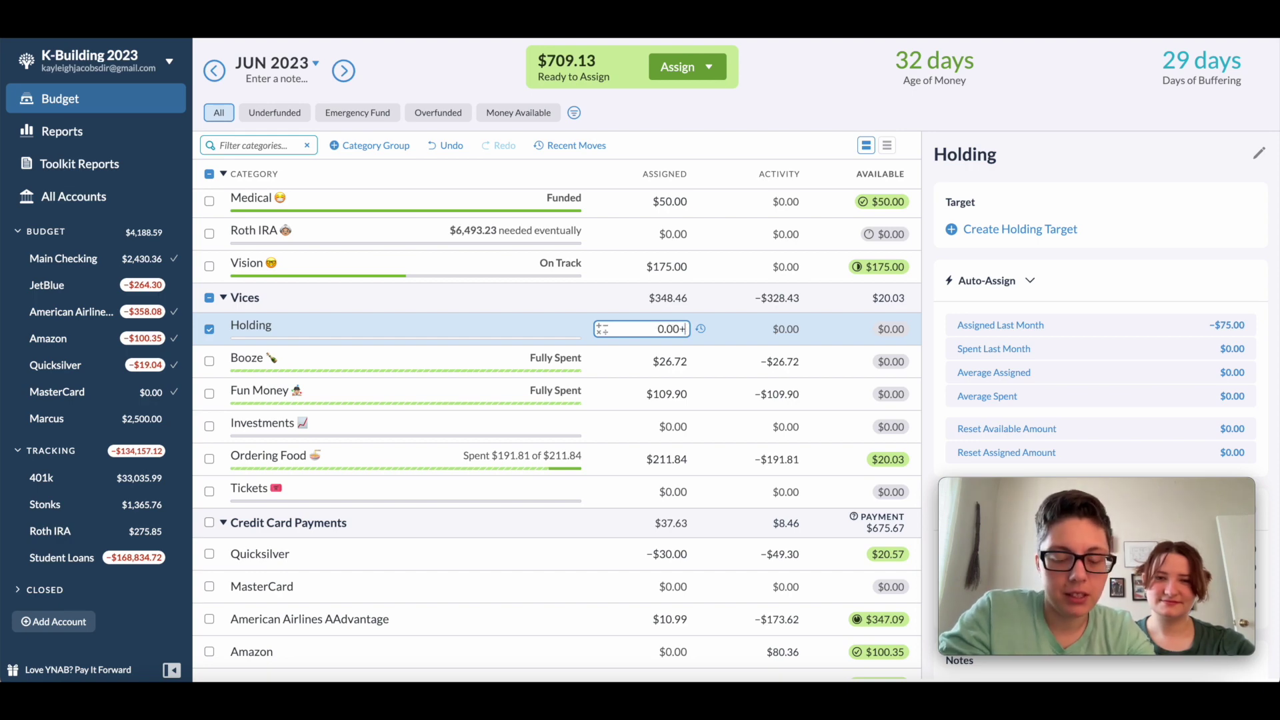
text(70)
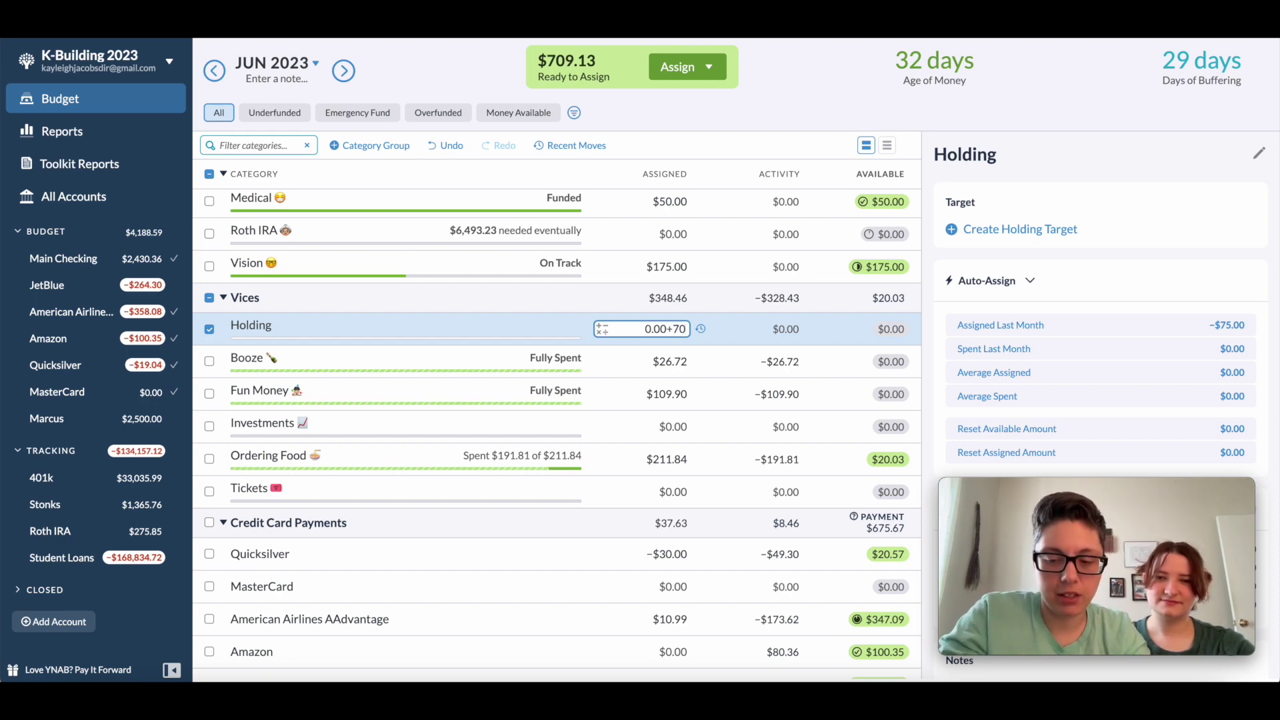
text(+)
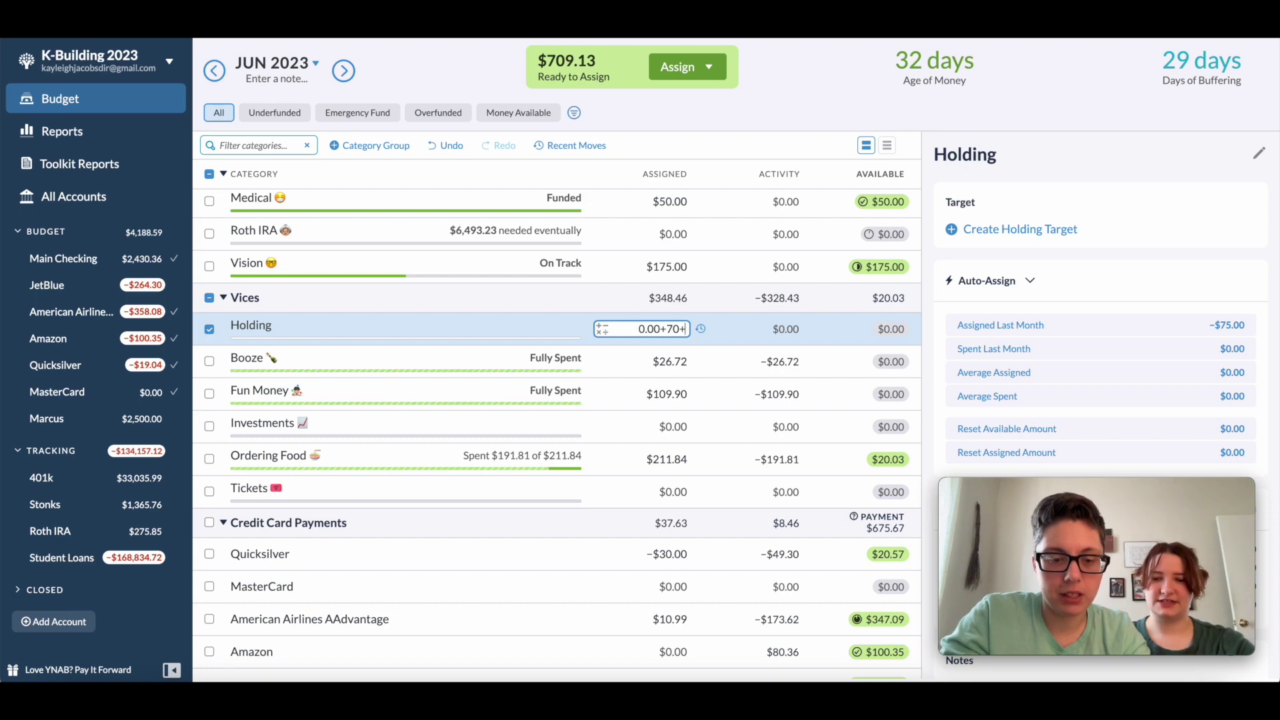
text(55)
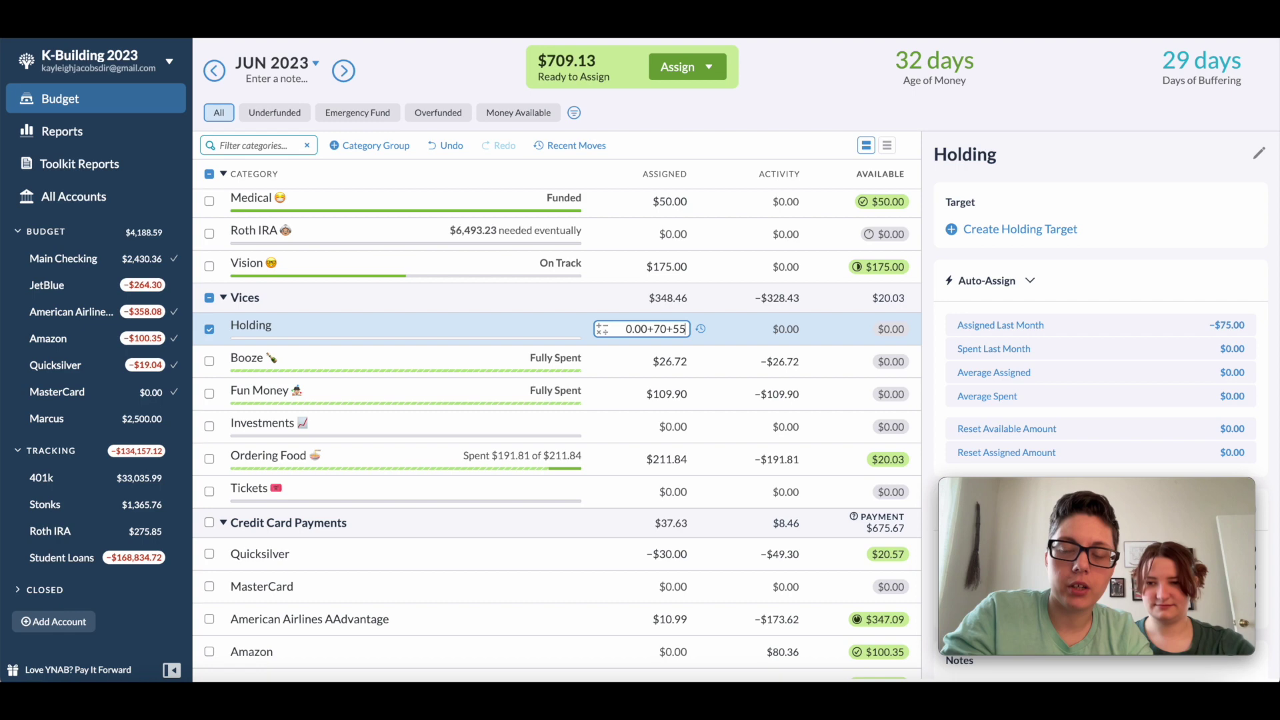
text(+)
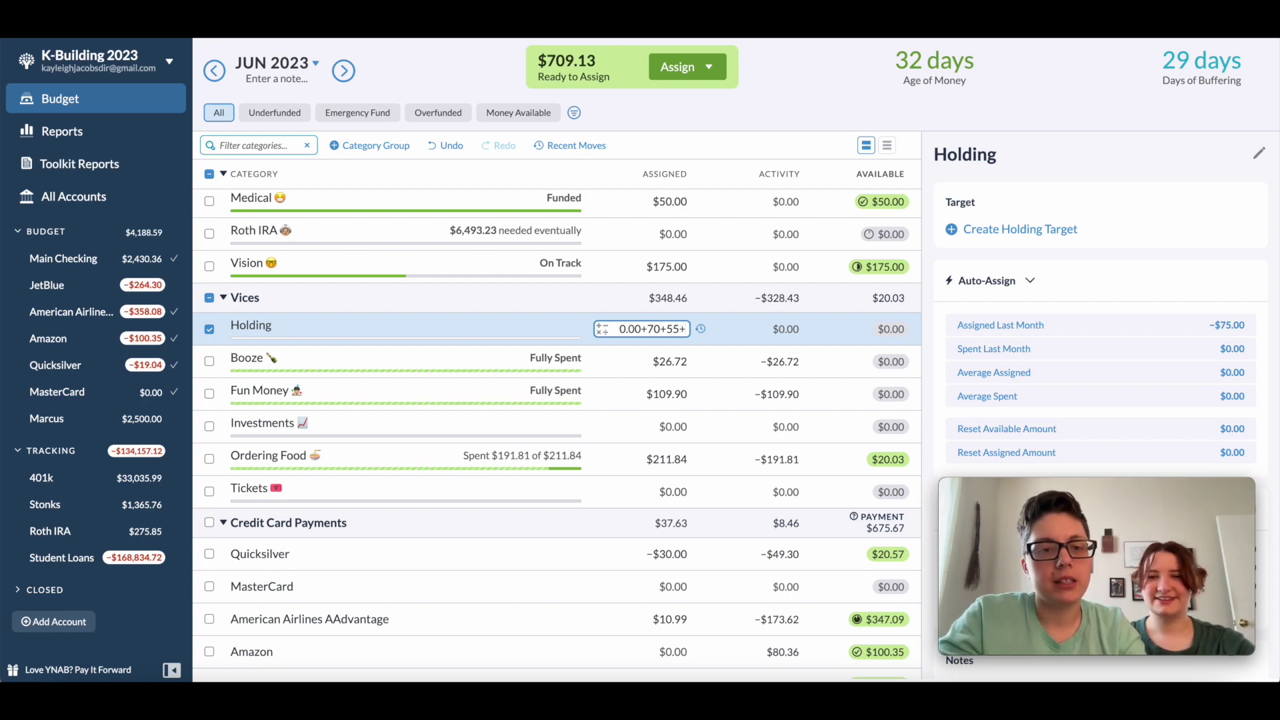
text(55)
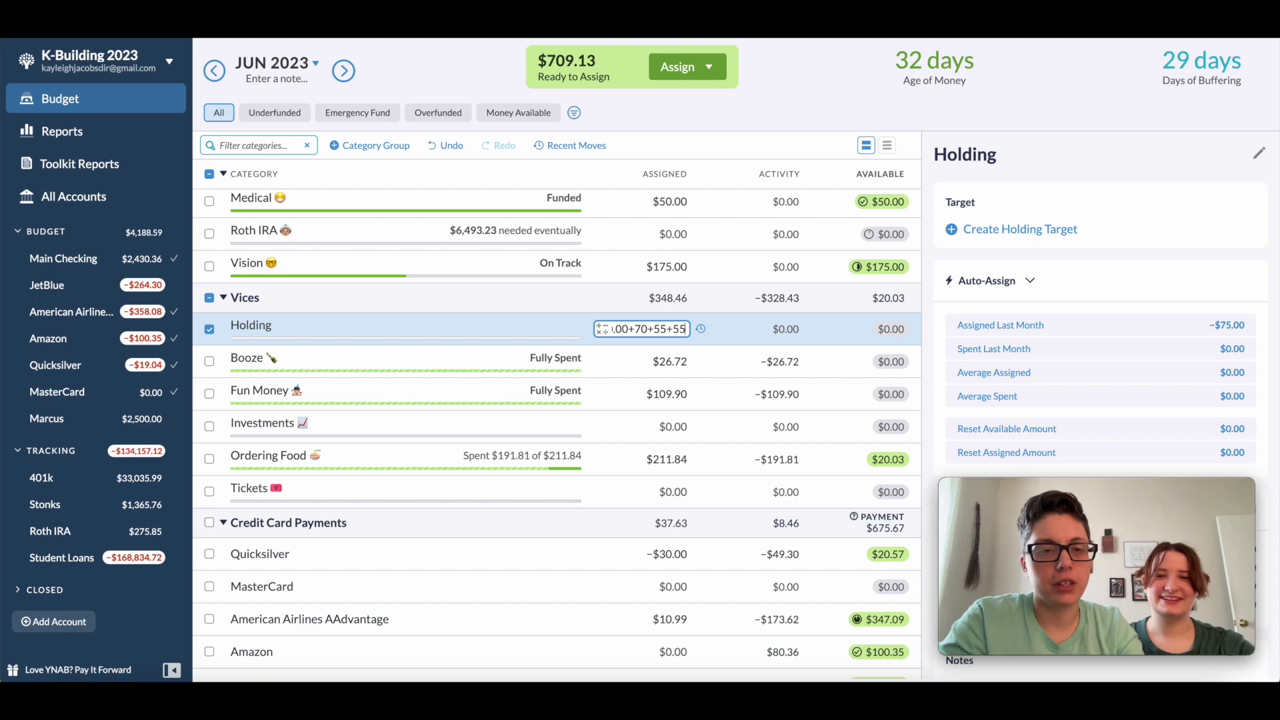
key(Return)
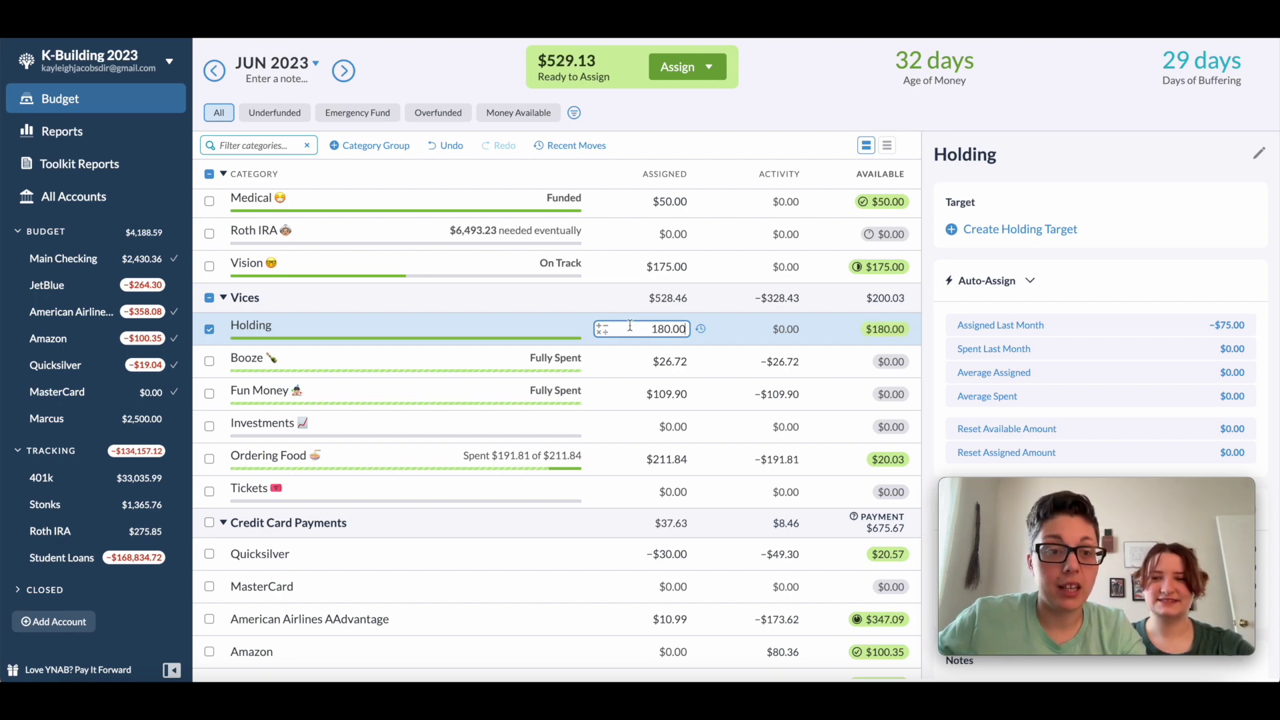
Clear the Holding selection and check the combined assignment summary of the Credit Card Payments group
click(207, 330)
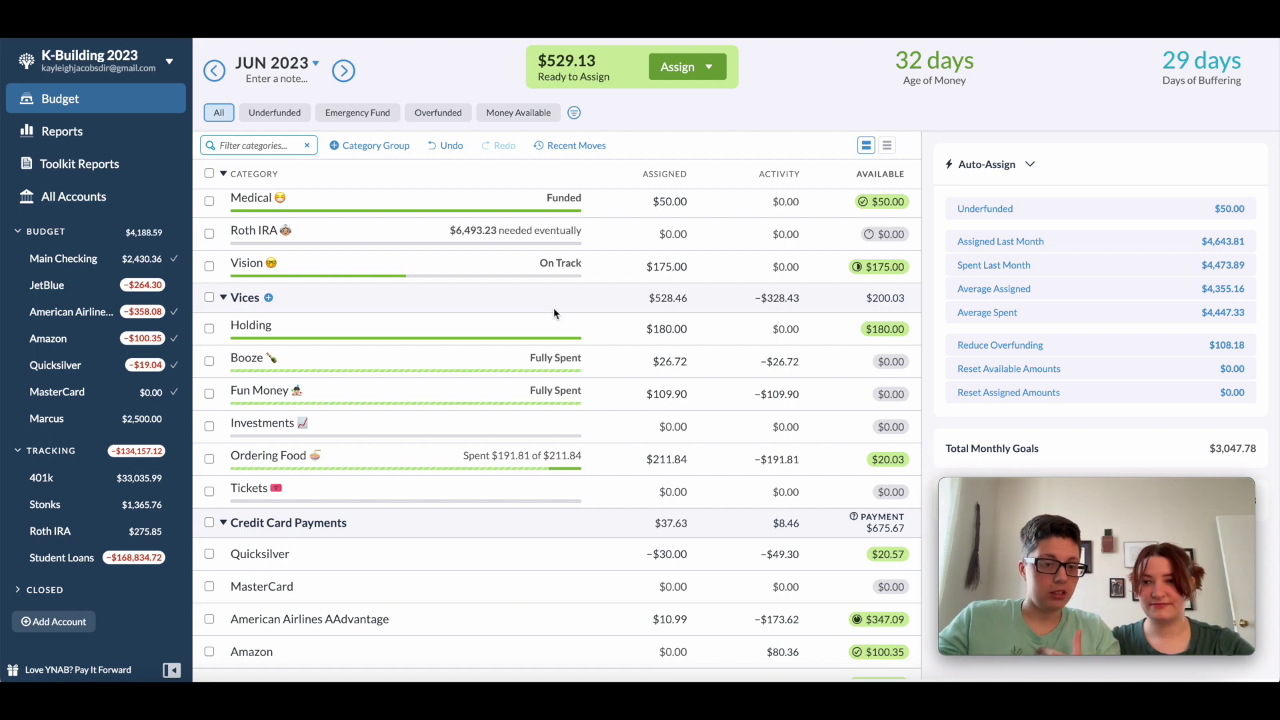
click(209, 524)
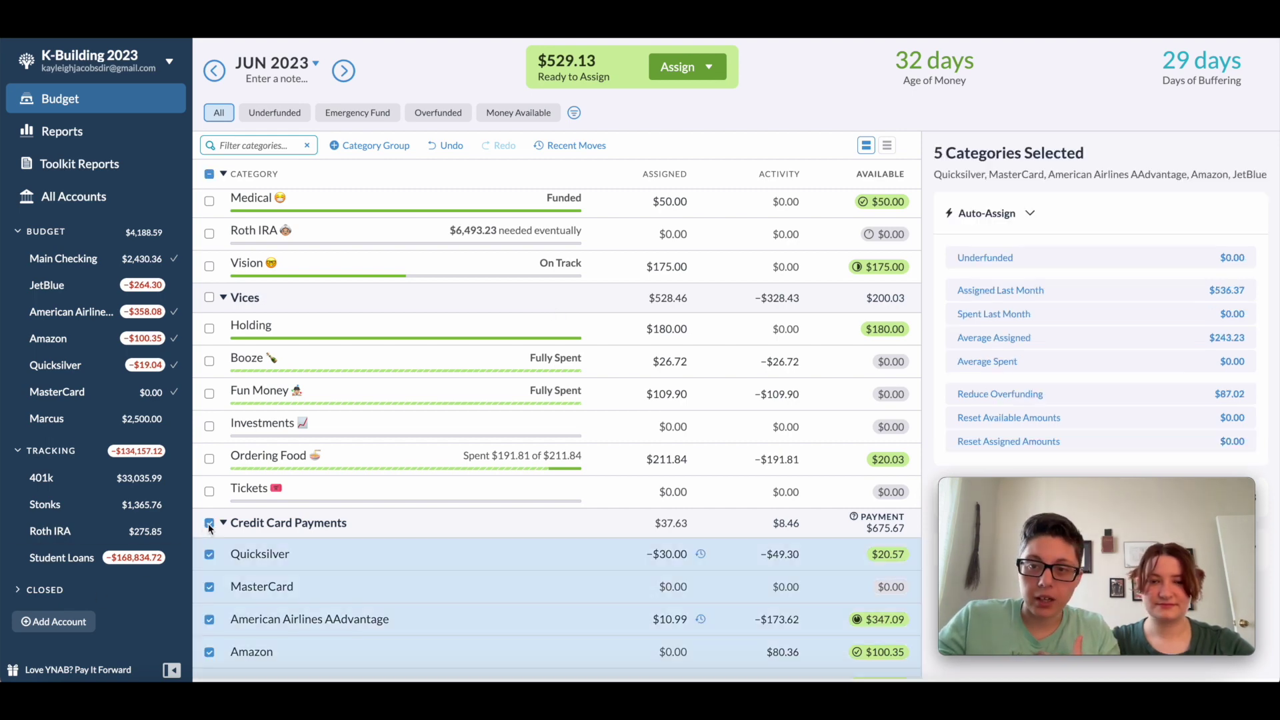
click(208, 524)
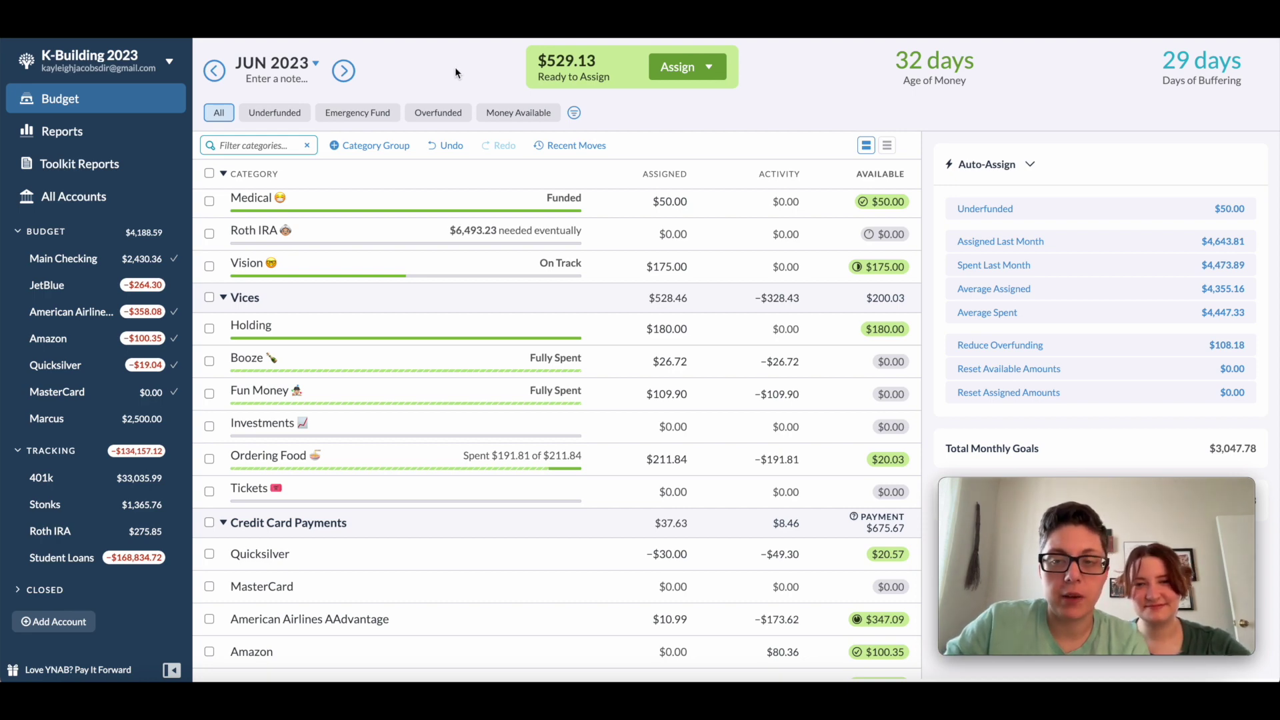
Switch the budget to July 2023 and assign $75.00 to Date Night in the Life group
click(345, 71)
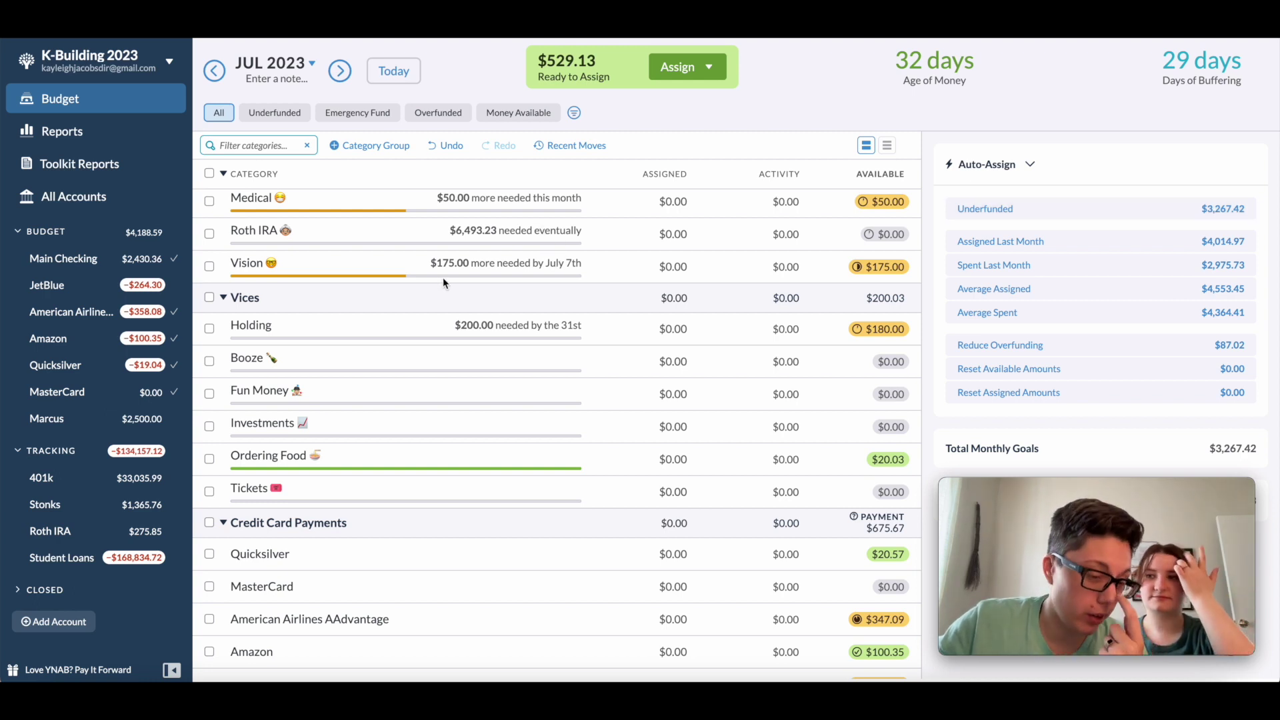
scroll(446, 280, up, 1)
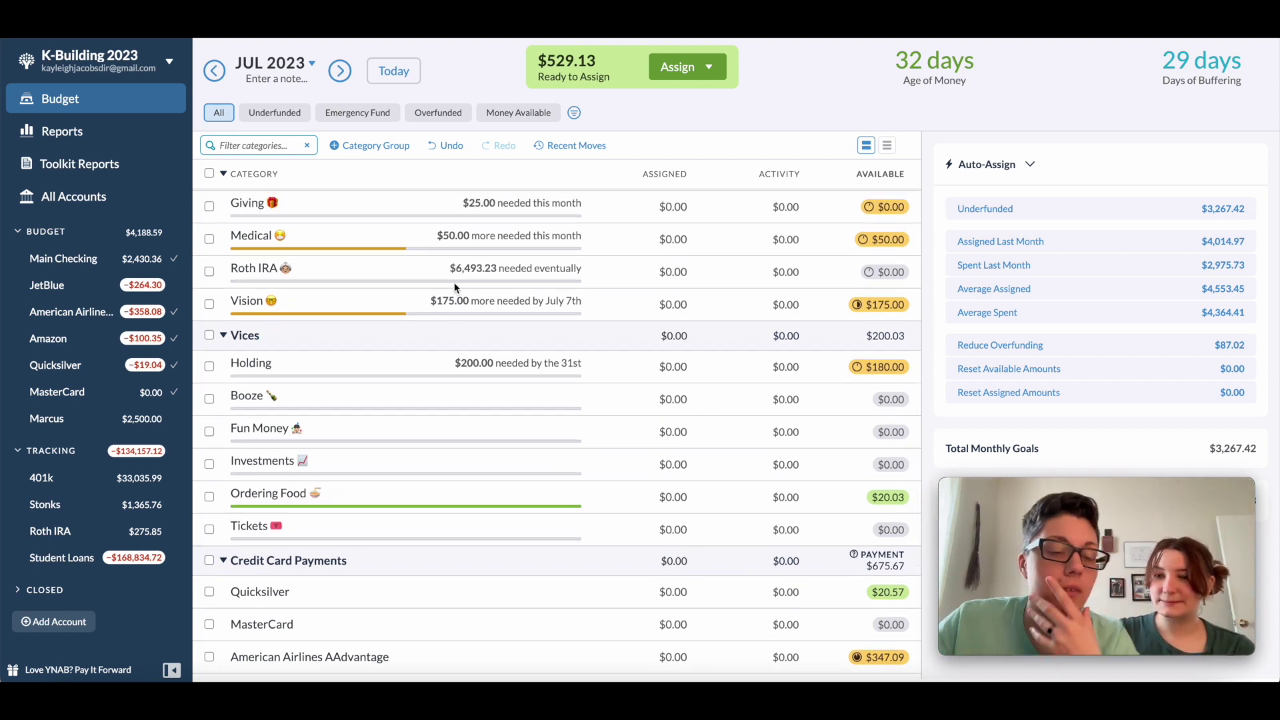
scroll(511, 399, up, 10)
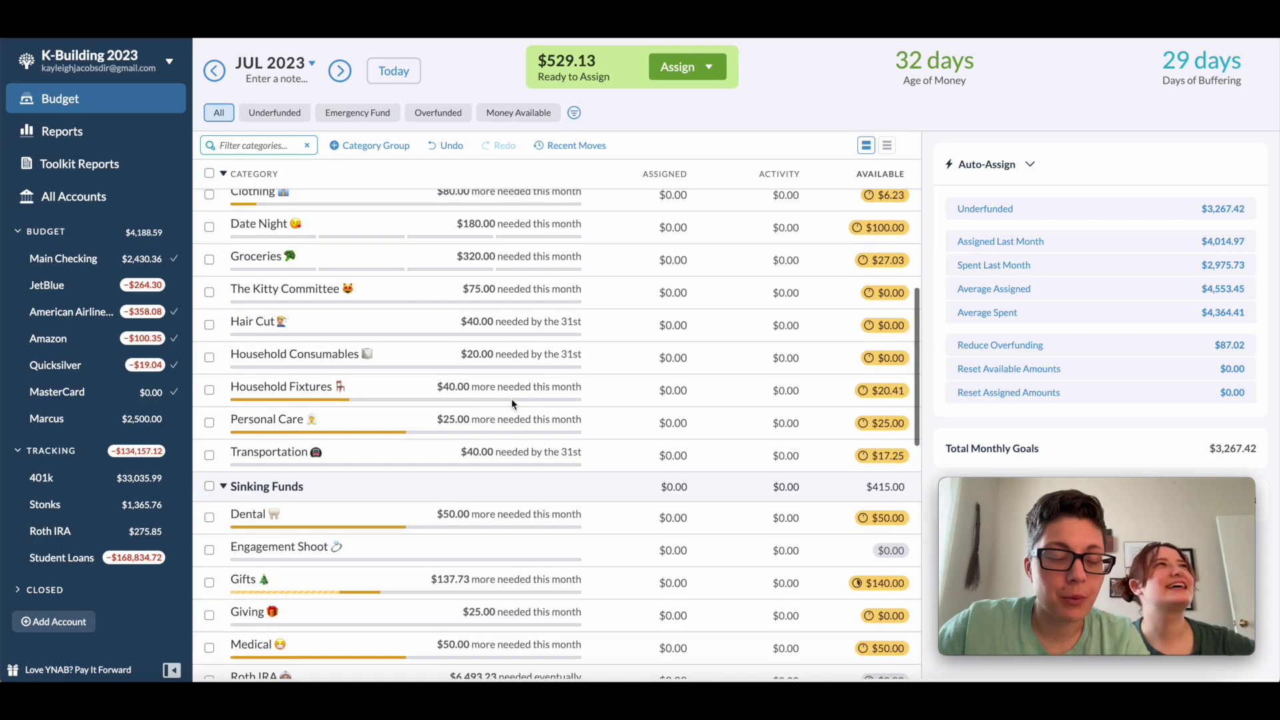
click(660, 385)
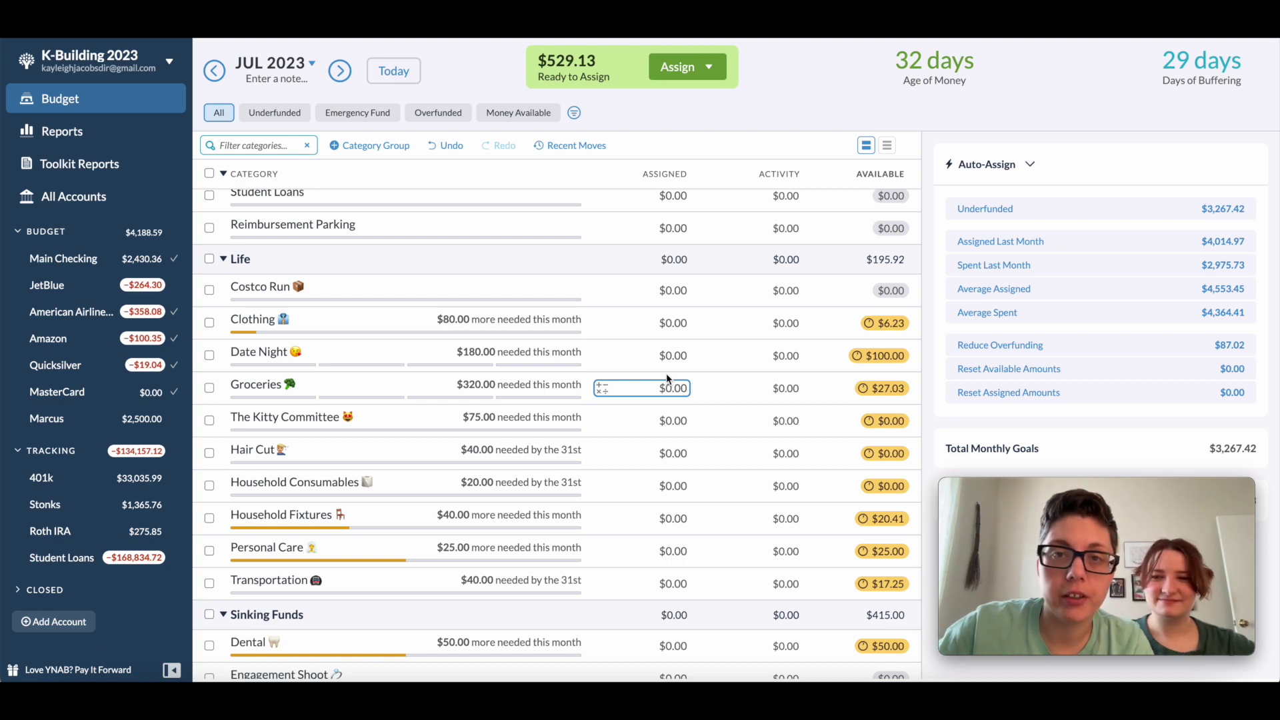
click(630, 357)
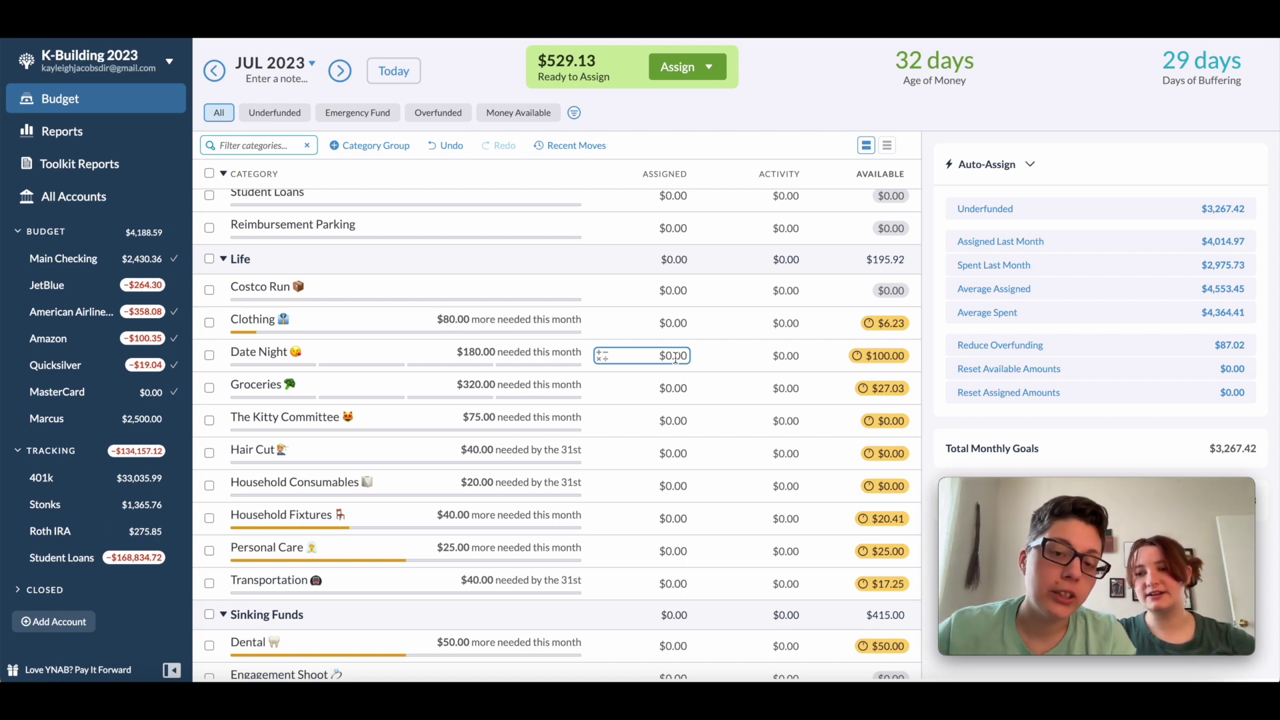
scroll(674, 358, down, 1)
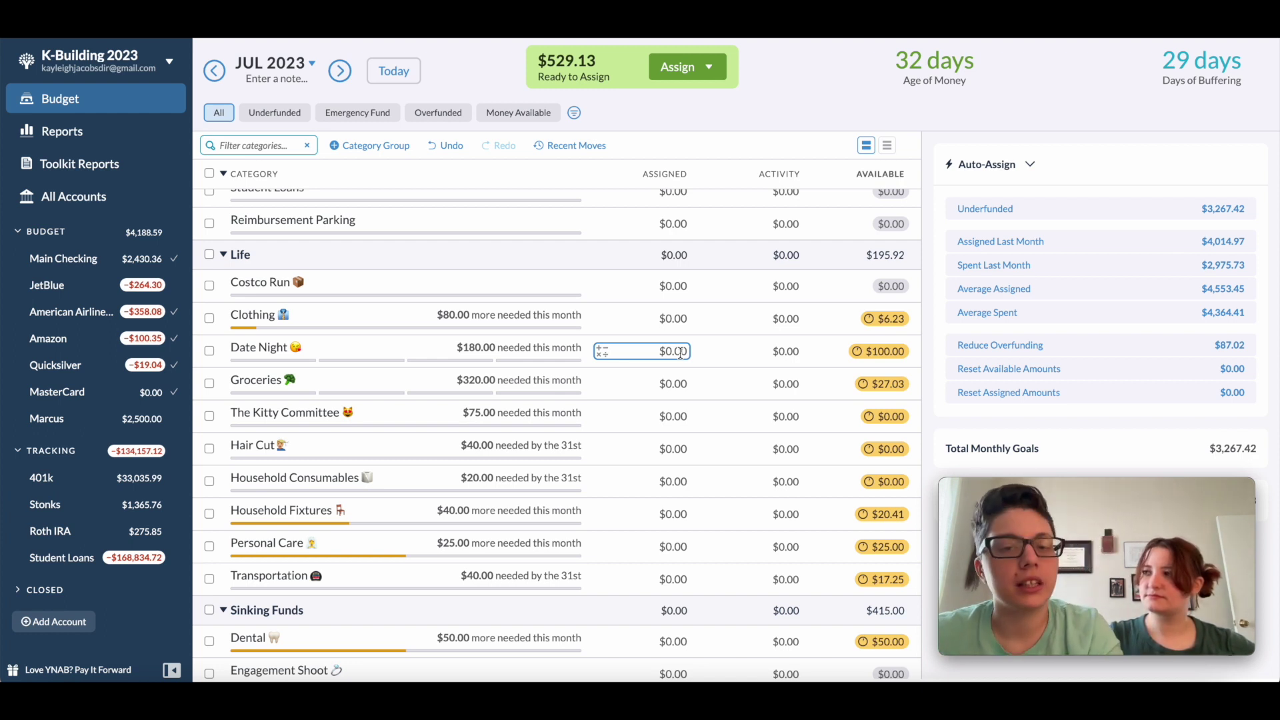
click(680, 353)
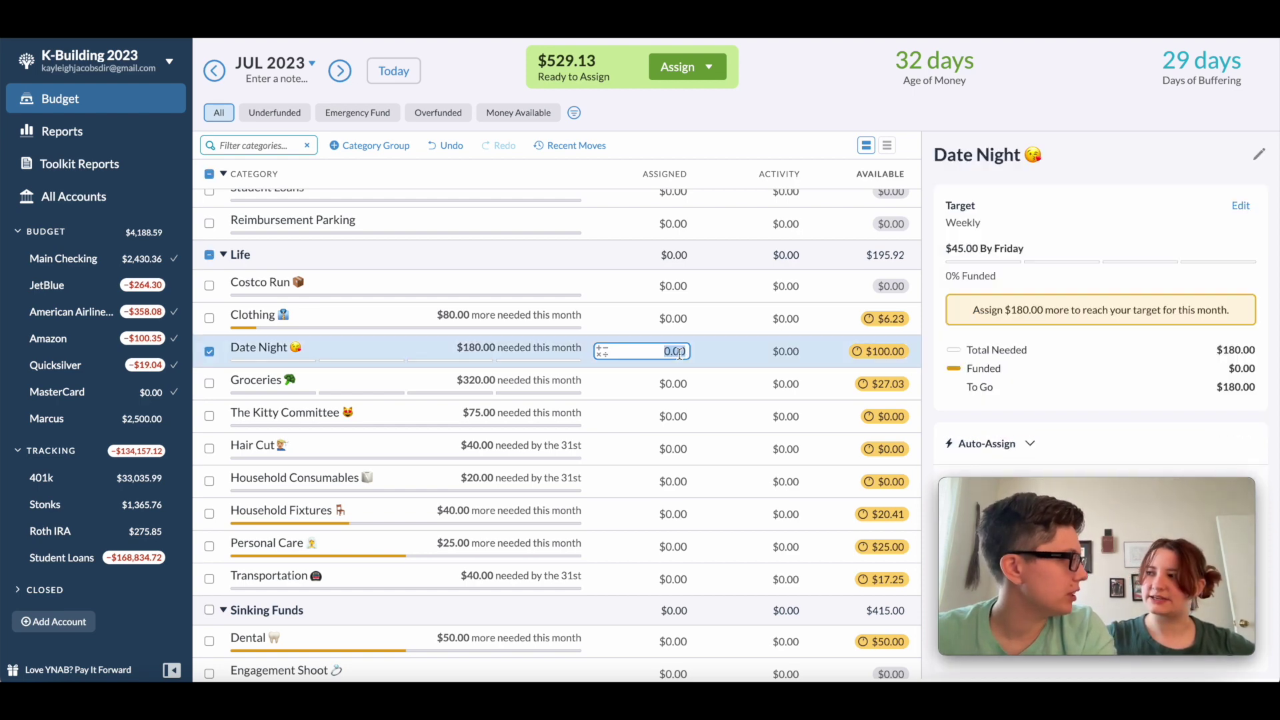
text(+75)
key(Return)
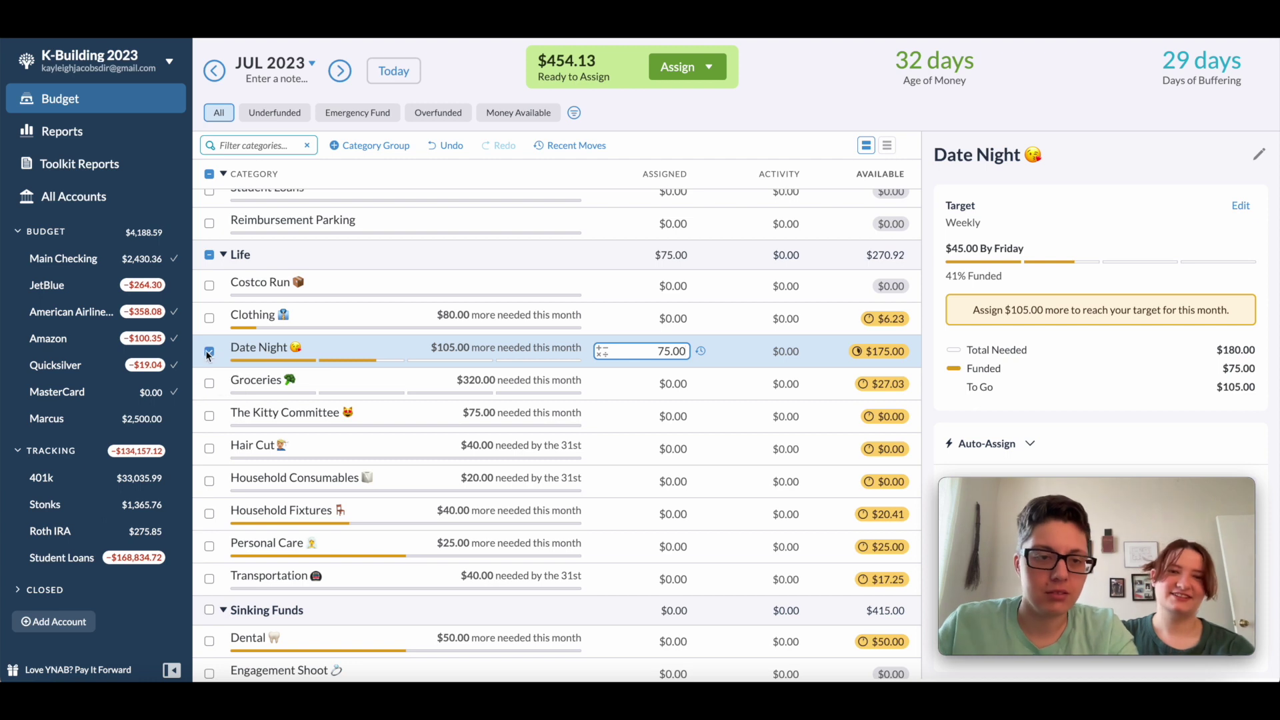
click(559, 361)
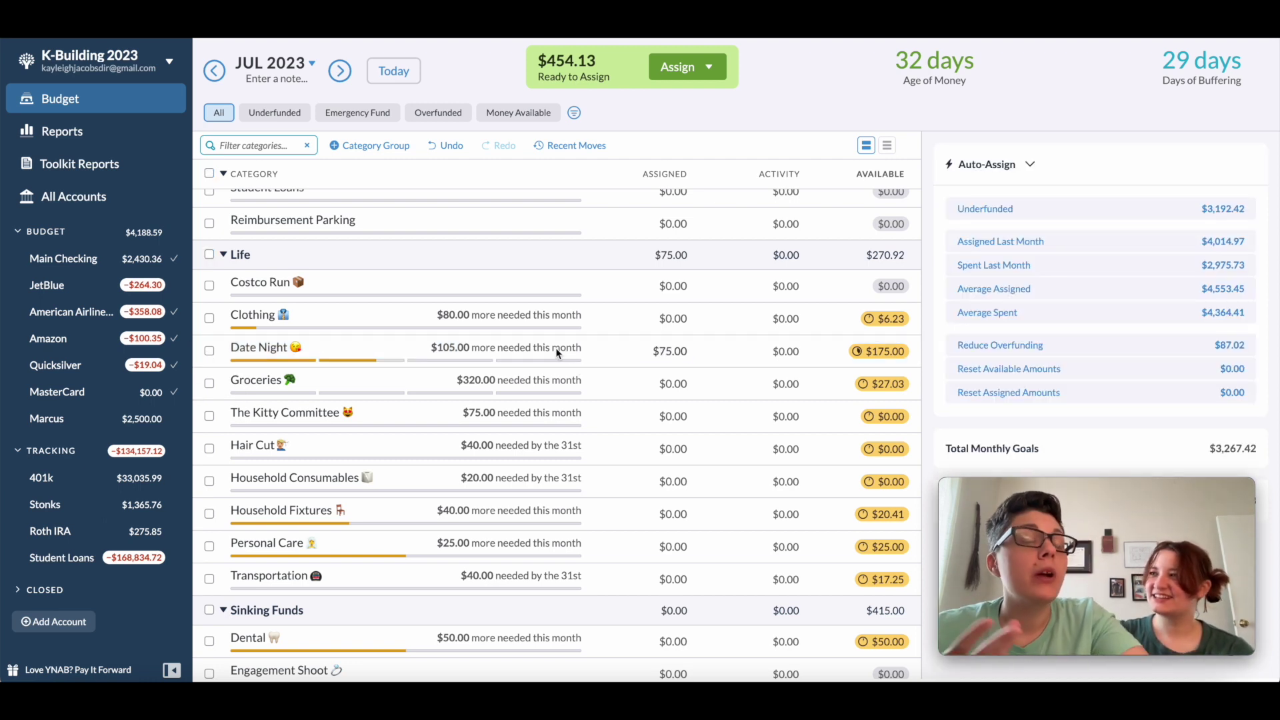
Review the July target needs and due dates of the categories in the Bills group
scroll(600, 364, up, 3)
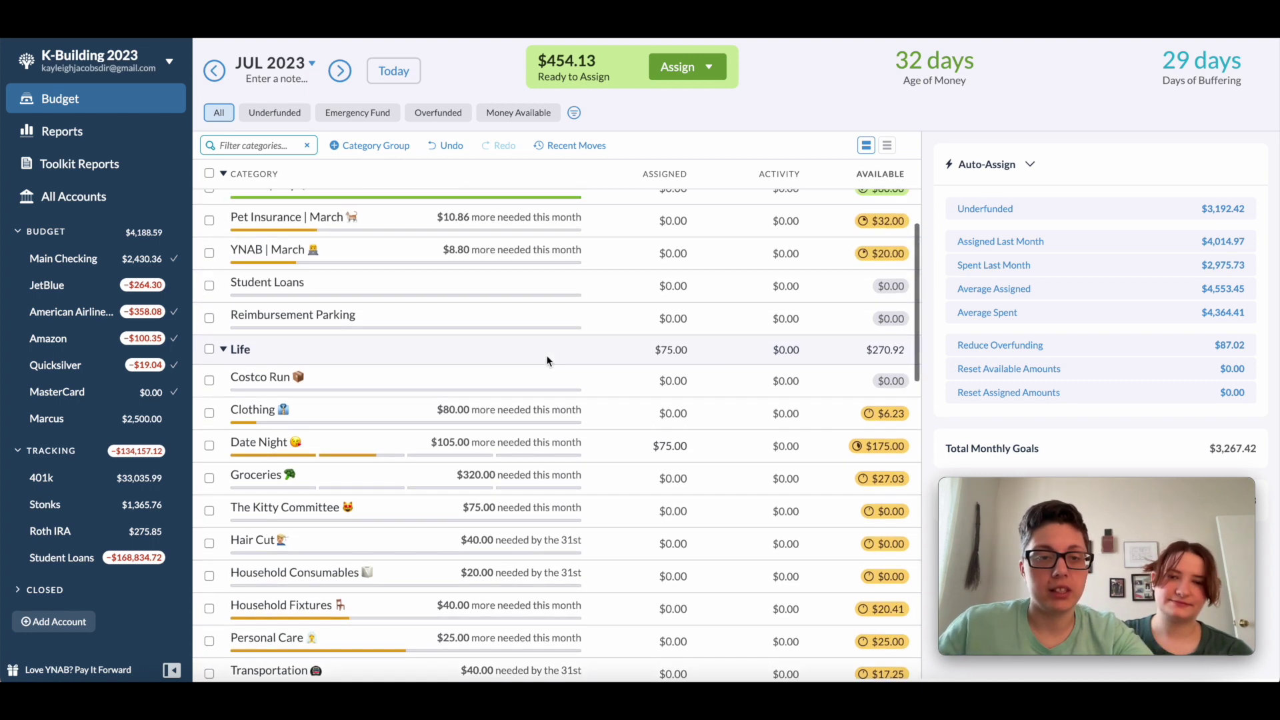
scroll(542, 375, up, 3)
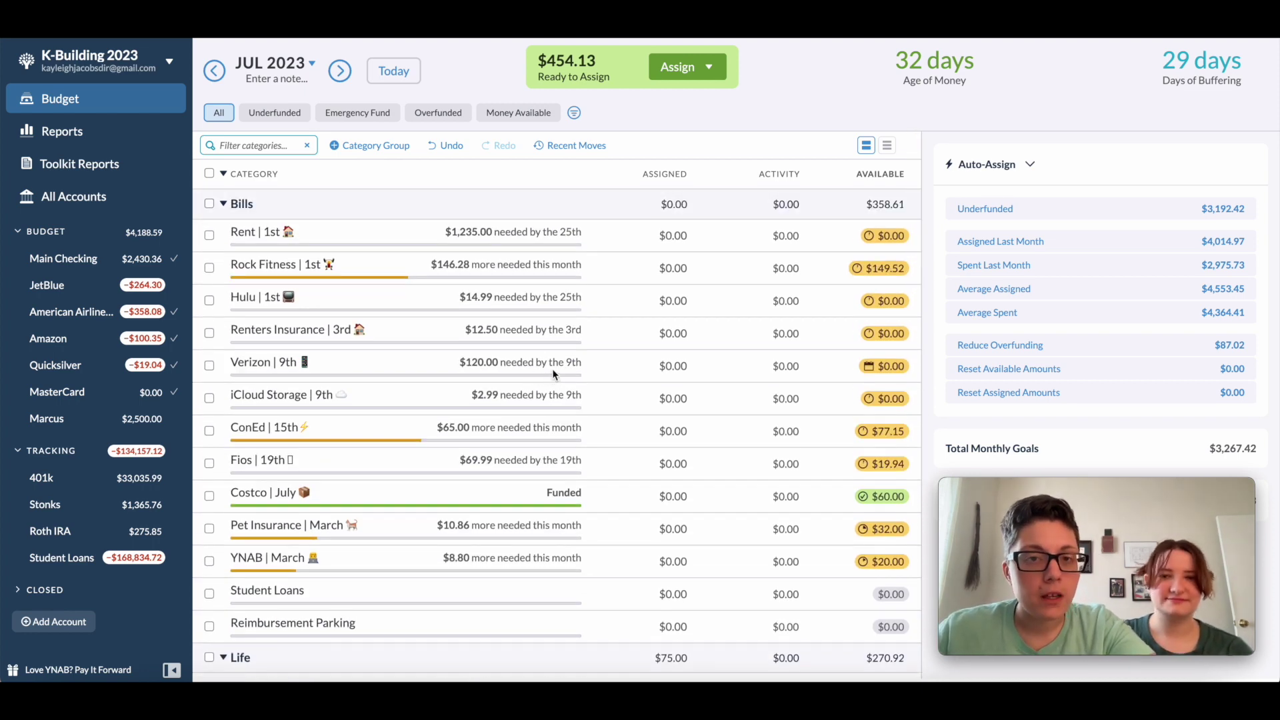
click(640, 366)
click(646, 330)
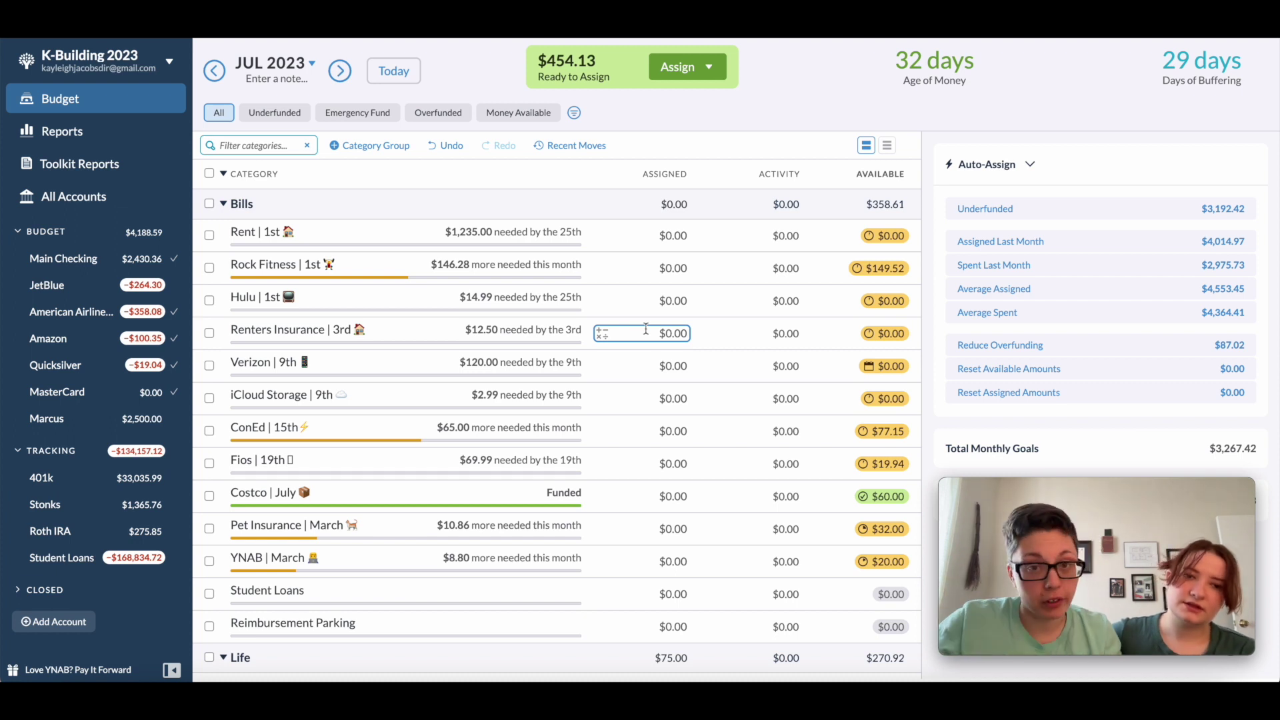
click(782, 351)
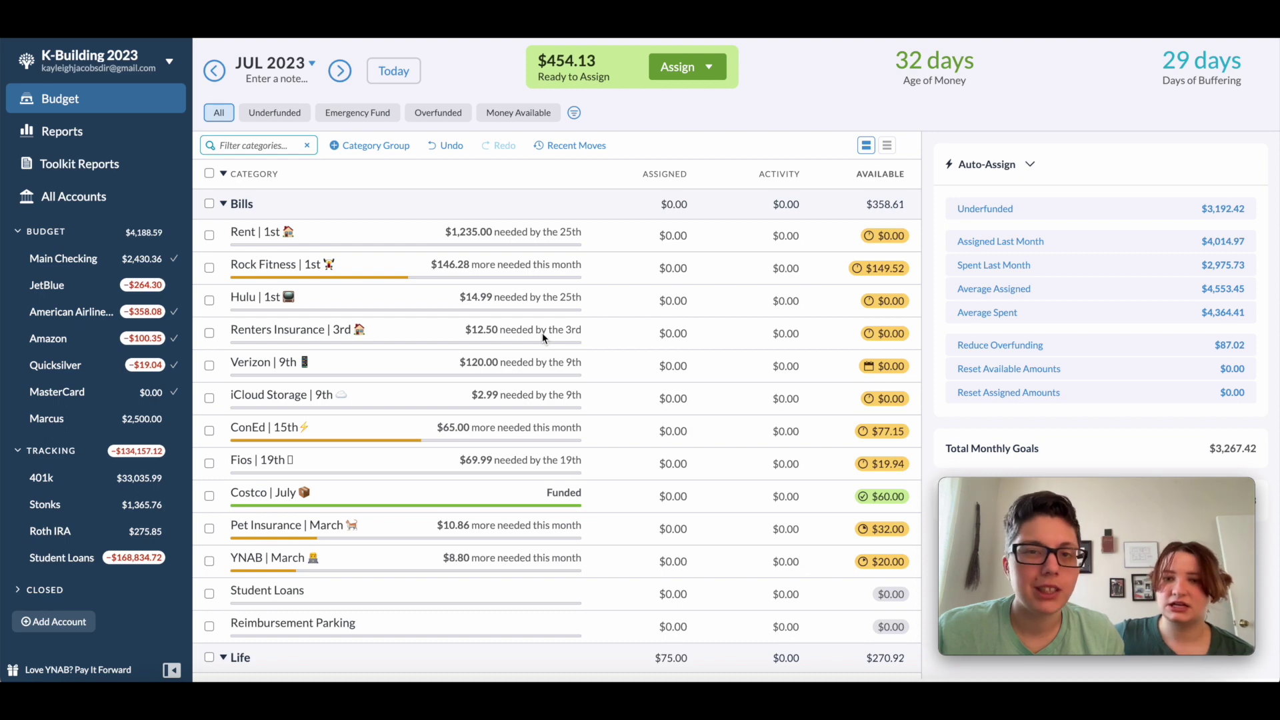
click(669, 431)
scroll(667, 423, down, 1)
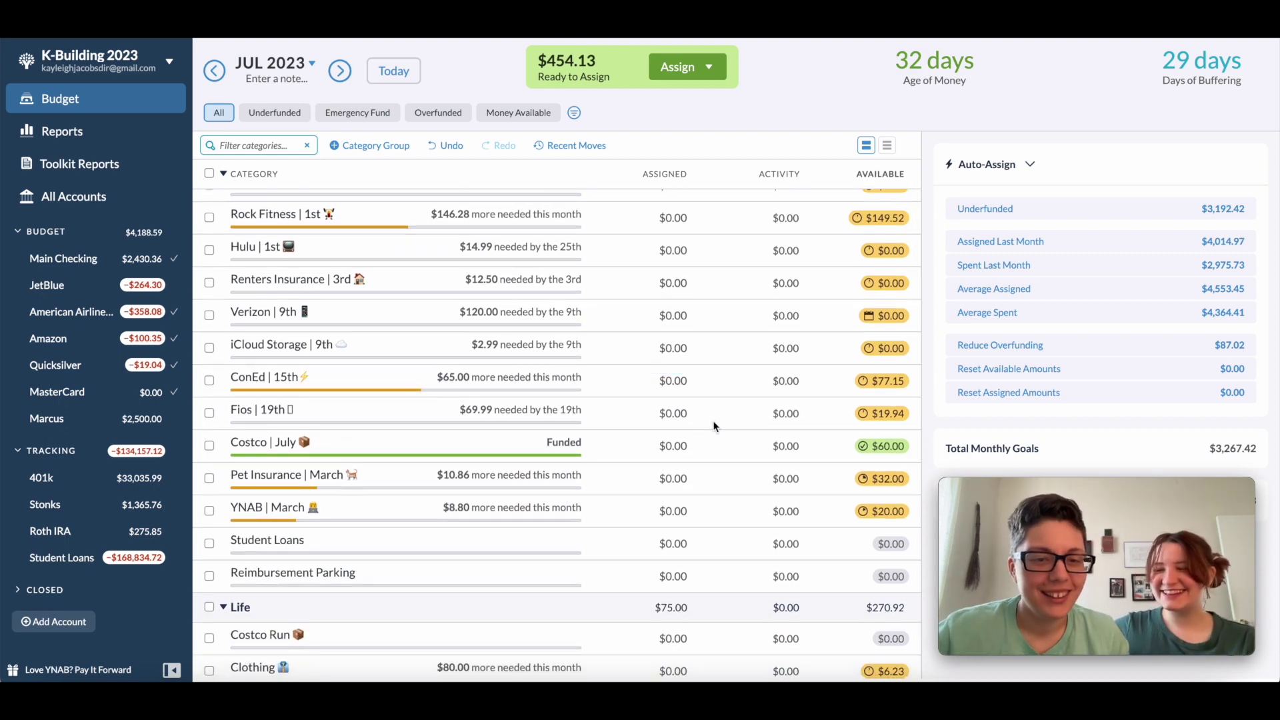
scroll(713, 427, up, 2)
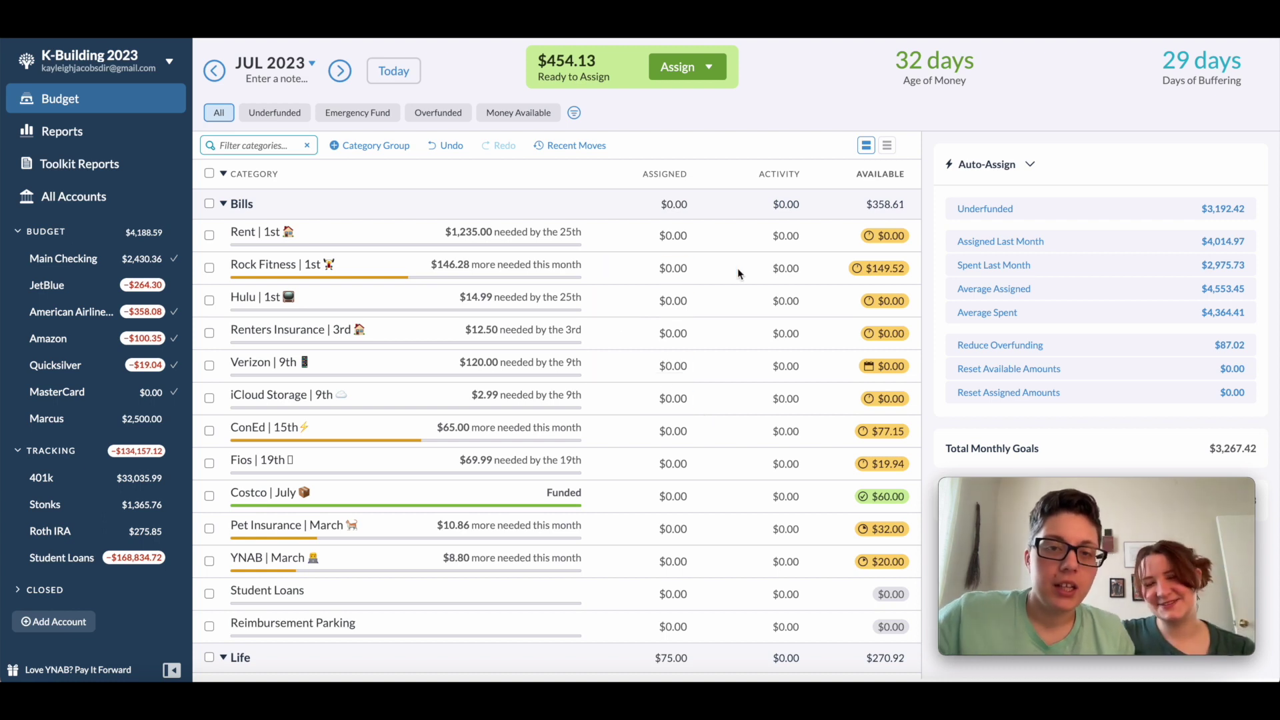
Assign $146.28 to the Rock Fitness category in the Bills group for July 2023
click(694, 269)
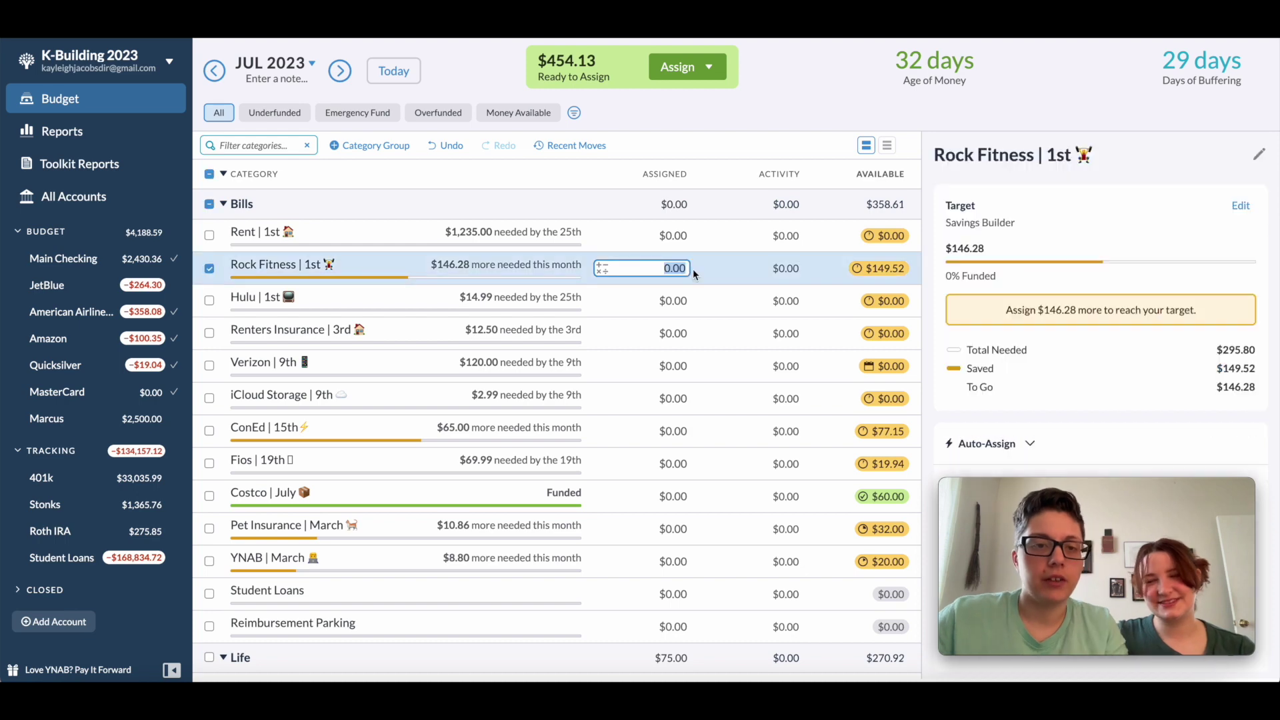
text(+1)
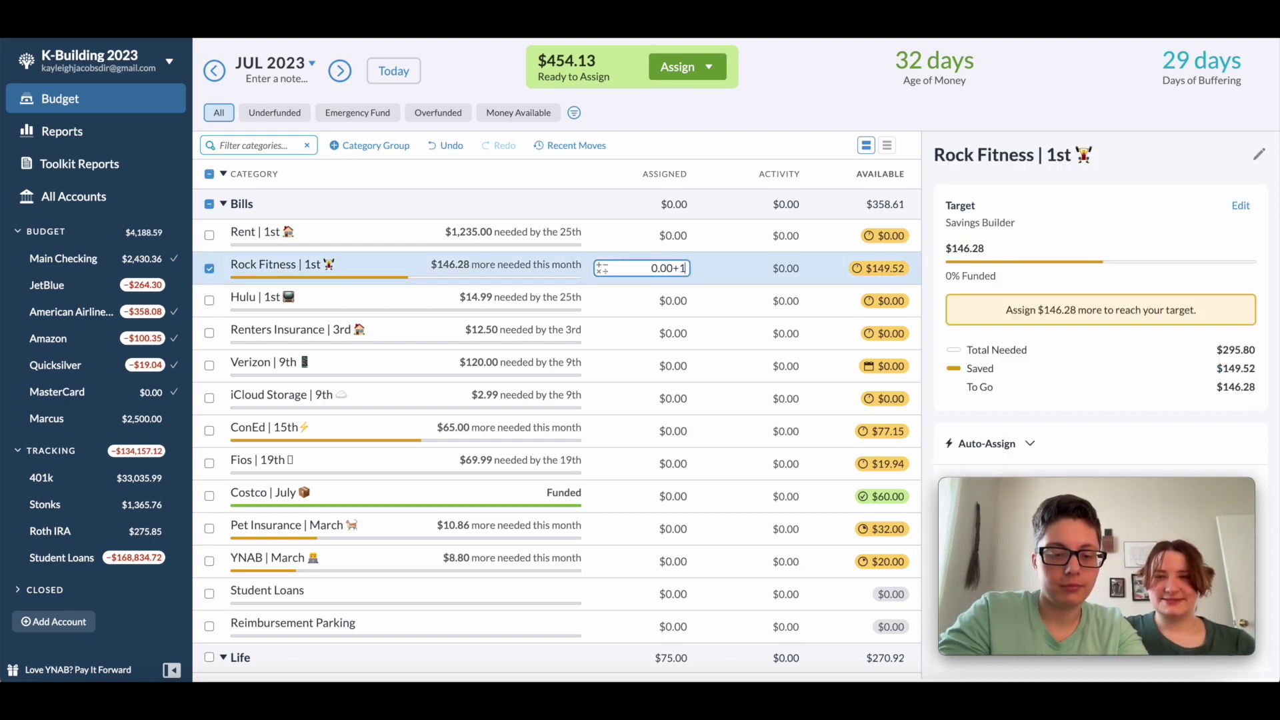
text(46.28)
key(Return)
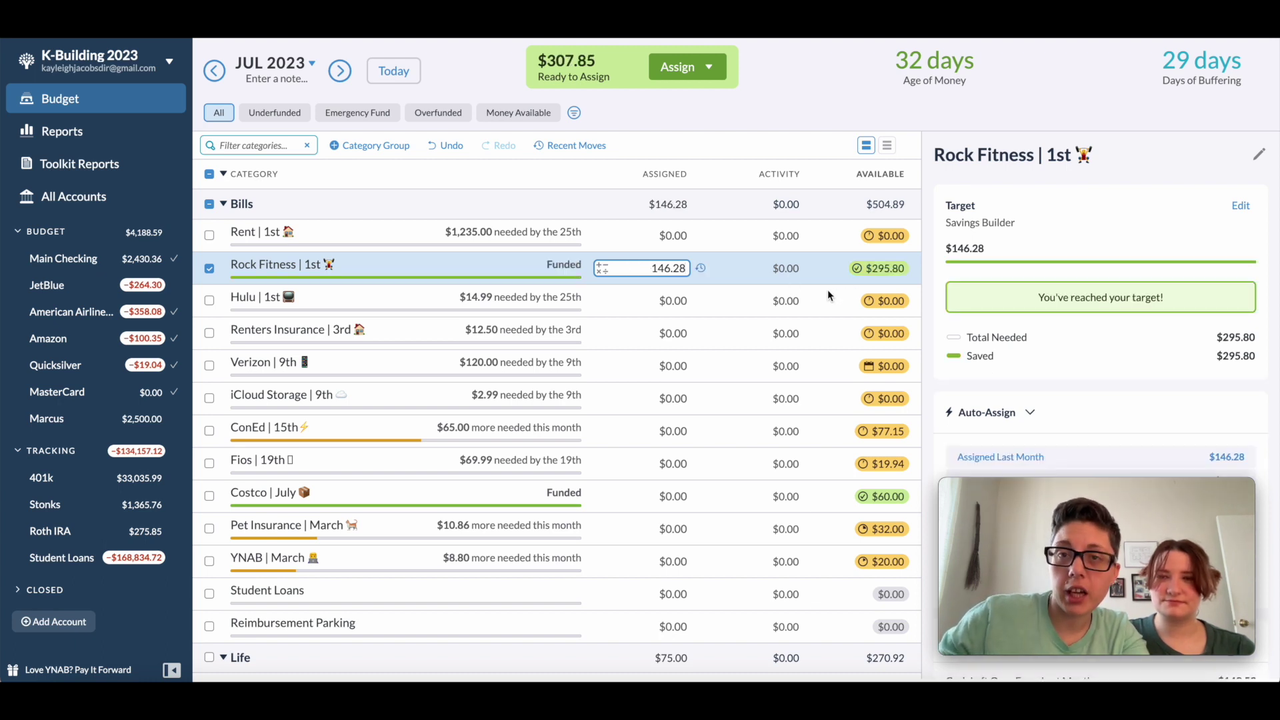
Assign $14.99 to the Hulu category in the Bills group
click(687, 303)
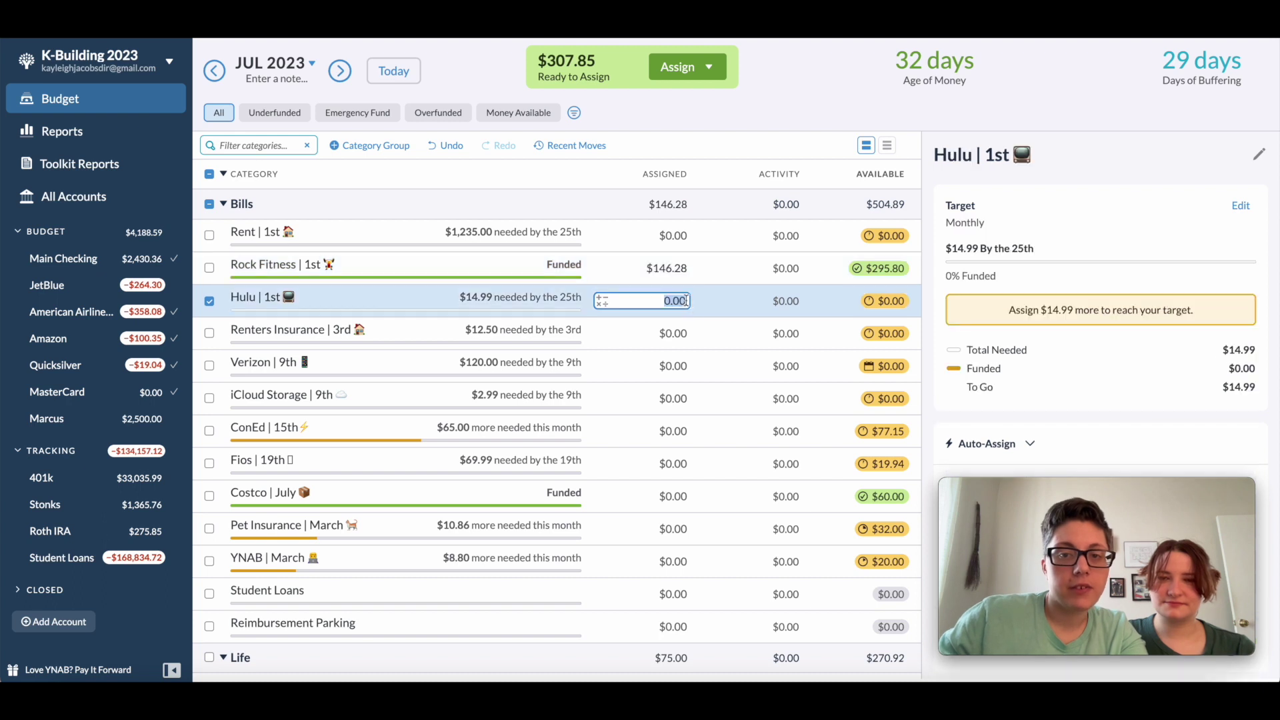
text(+14.00)
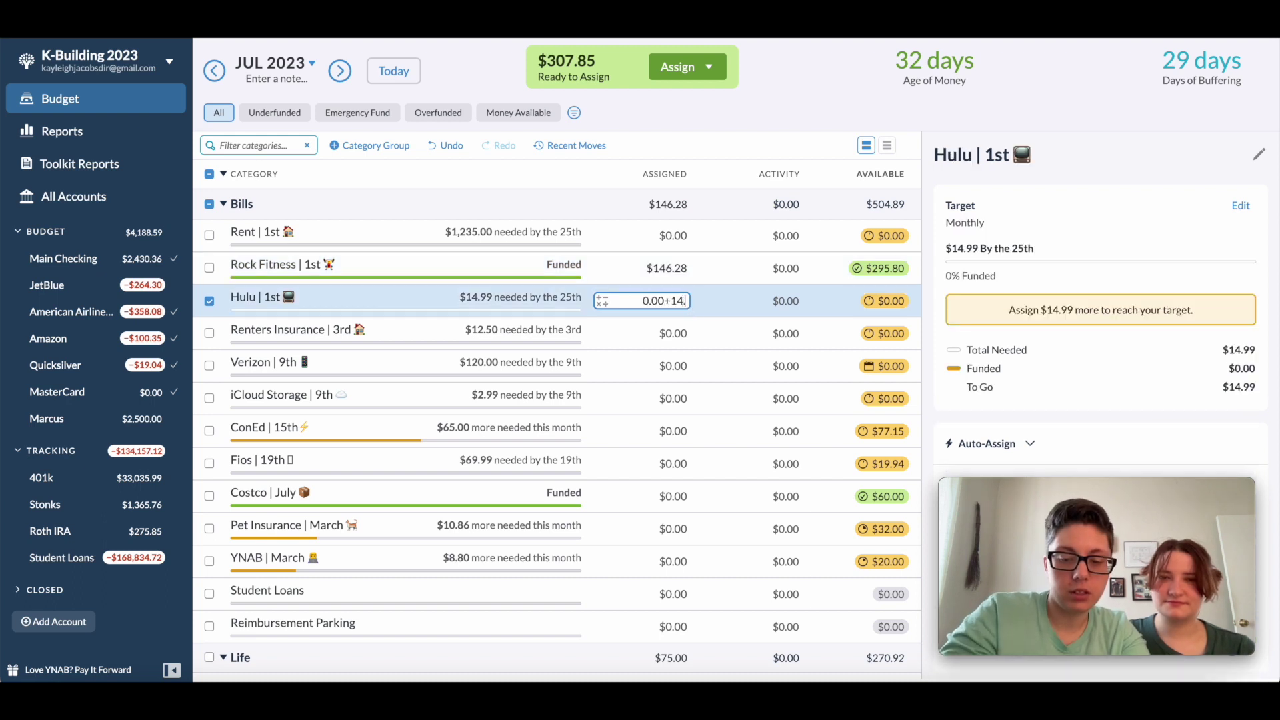
key(BackSpace)
key(BackSpace)
text(99)
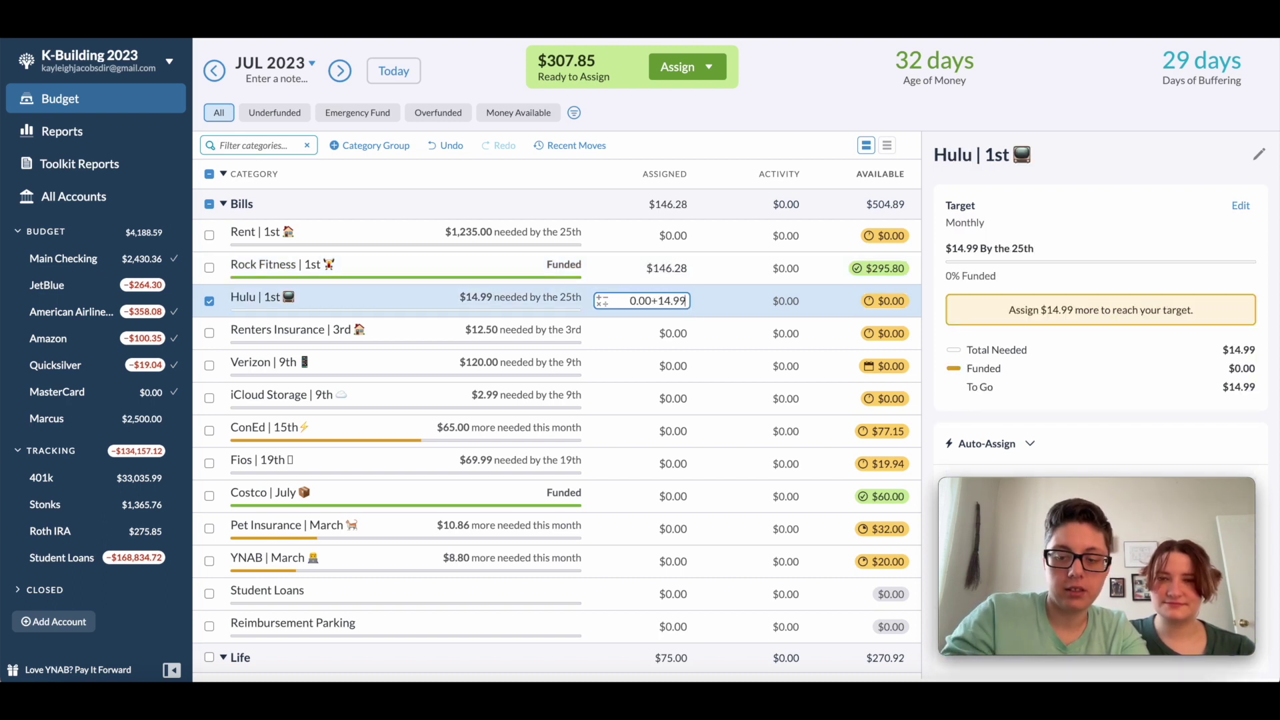
key(Return)
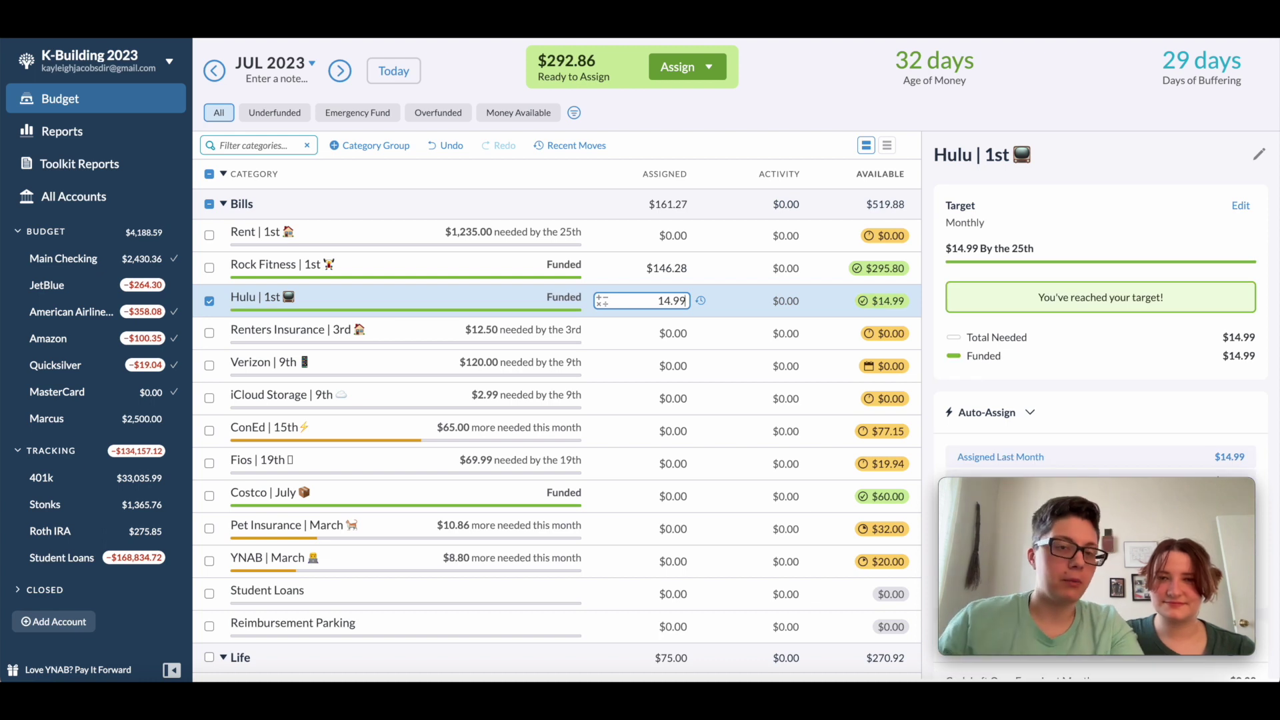
Assign $12.50 to Renters Insurance and $120.00 to Verizon in the Bills group
click(686, 334)
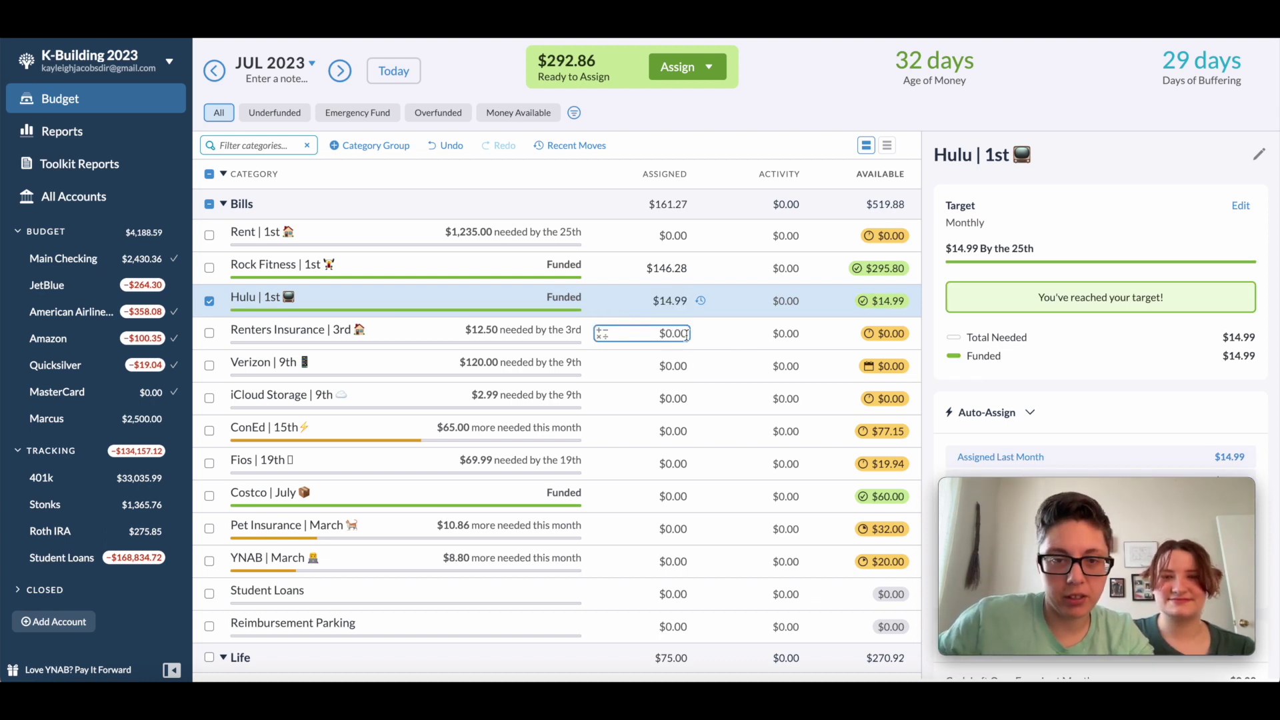
text(+12.50)
key(Return)
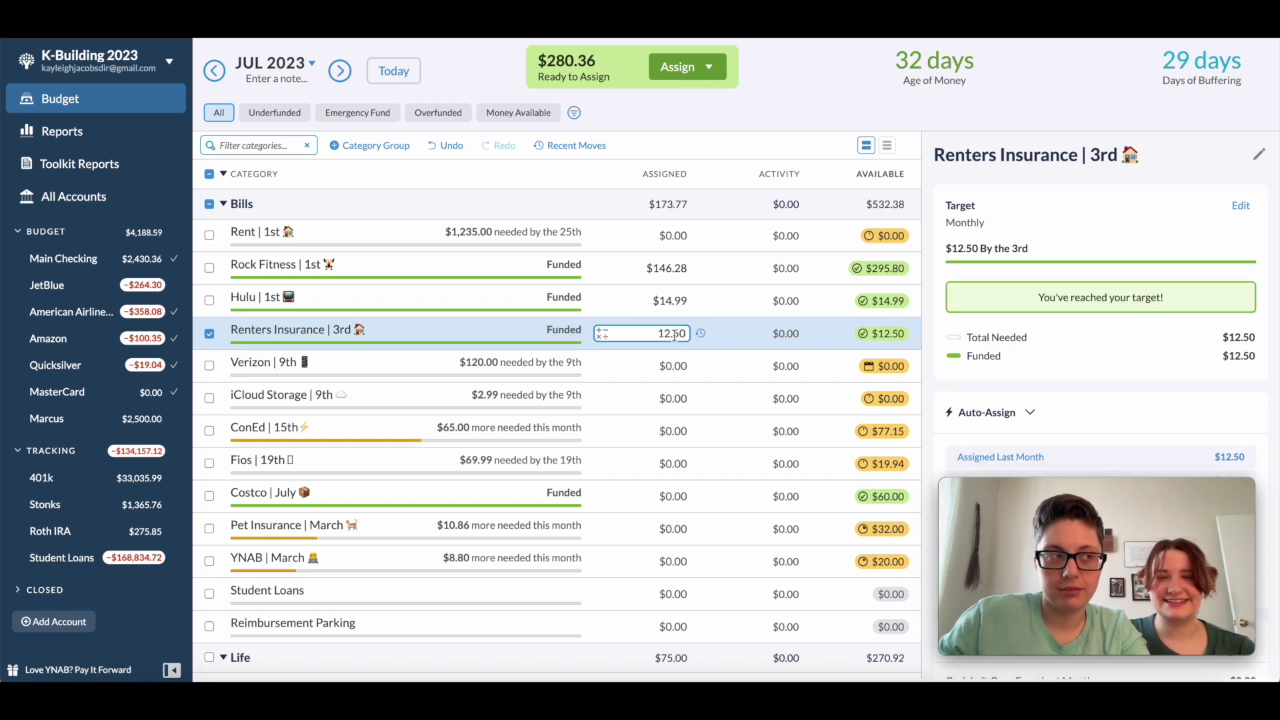
click(673, 366)
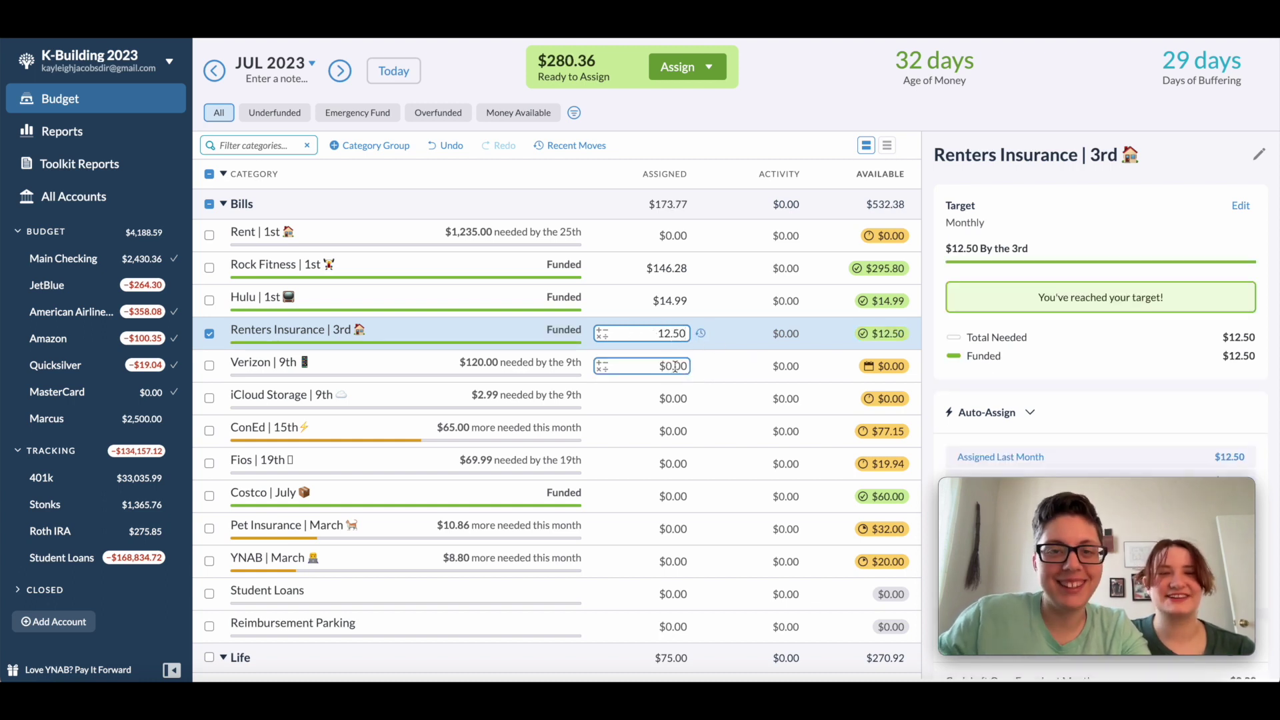
click(687, 366)
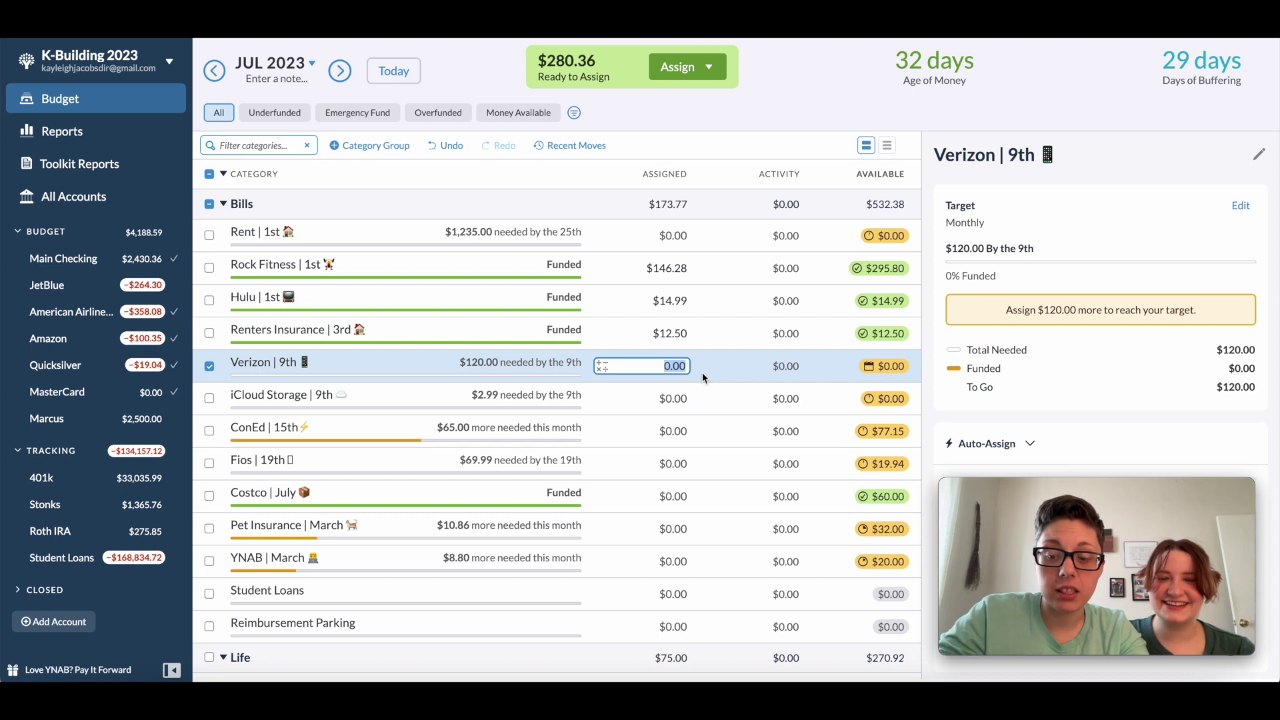
text(120)
key(Return)
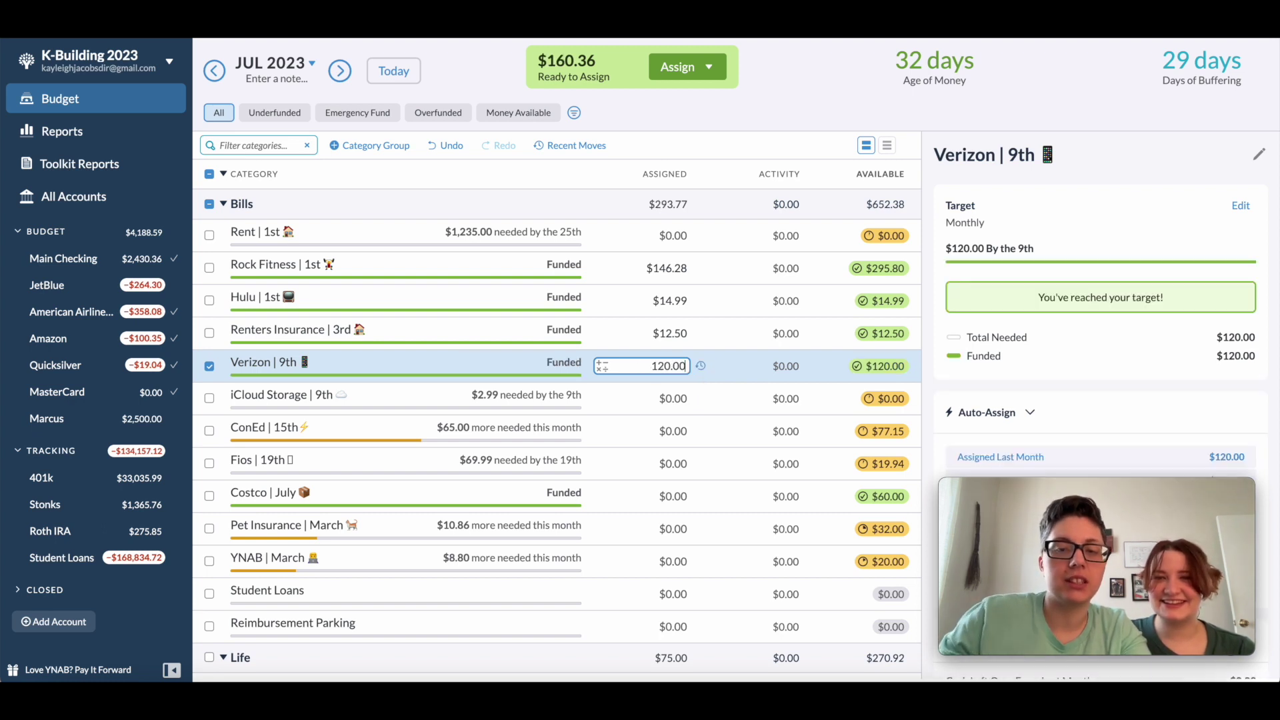
Assign $2.99 to the iCloud Storage category in the Bills group
click(687, 398)
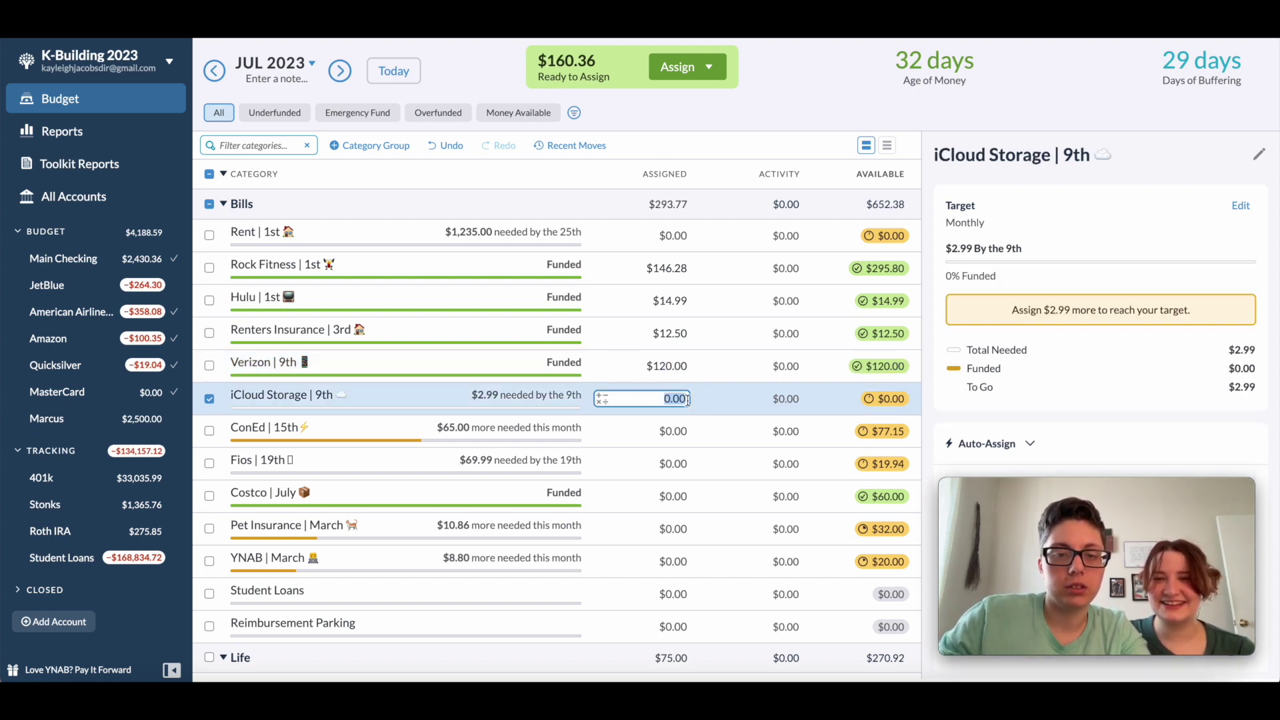
key(End)
text(+2.99)
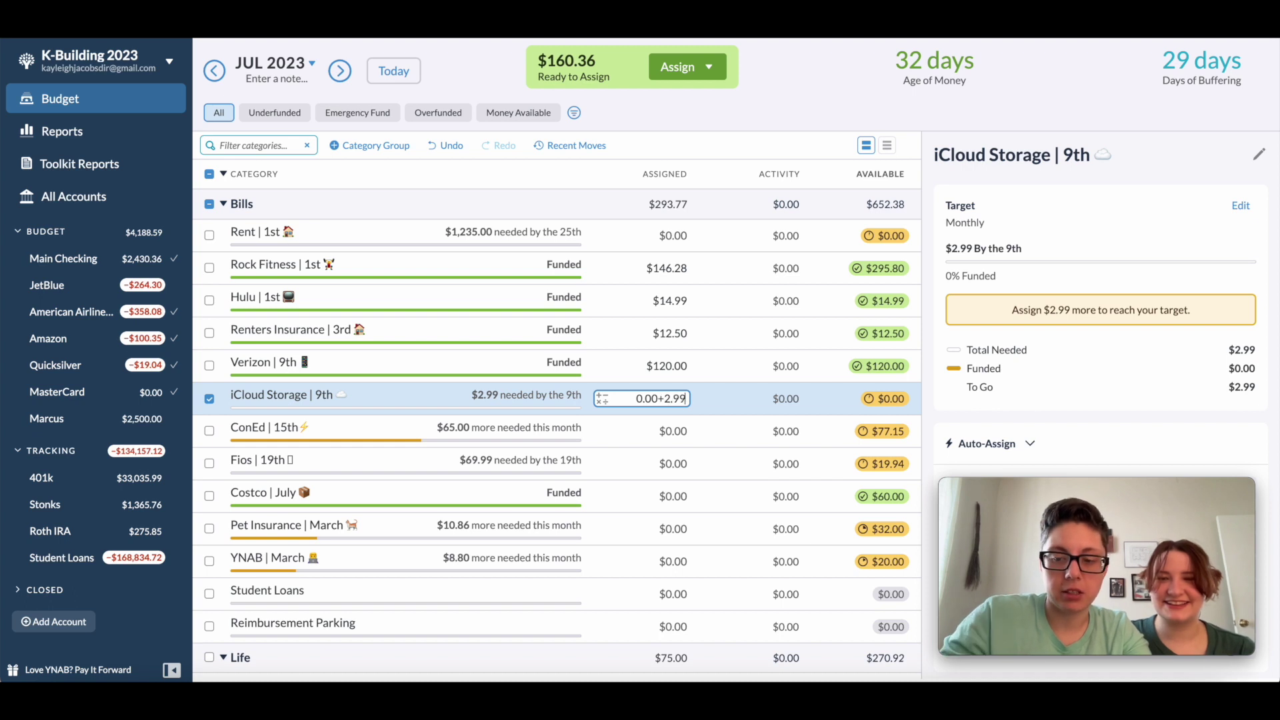
key(Return)
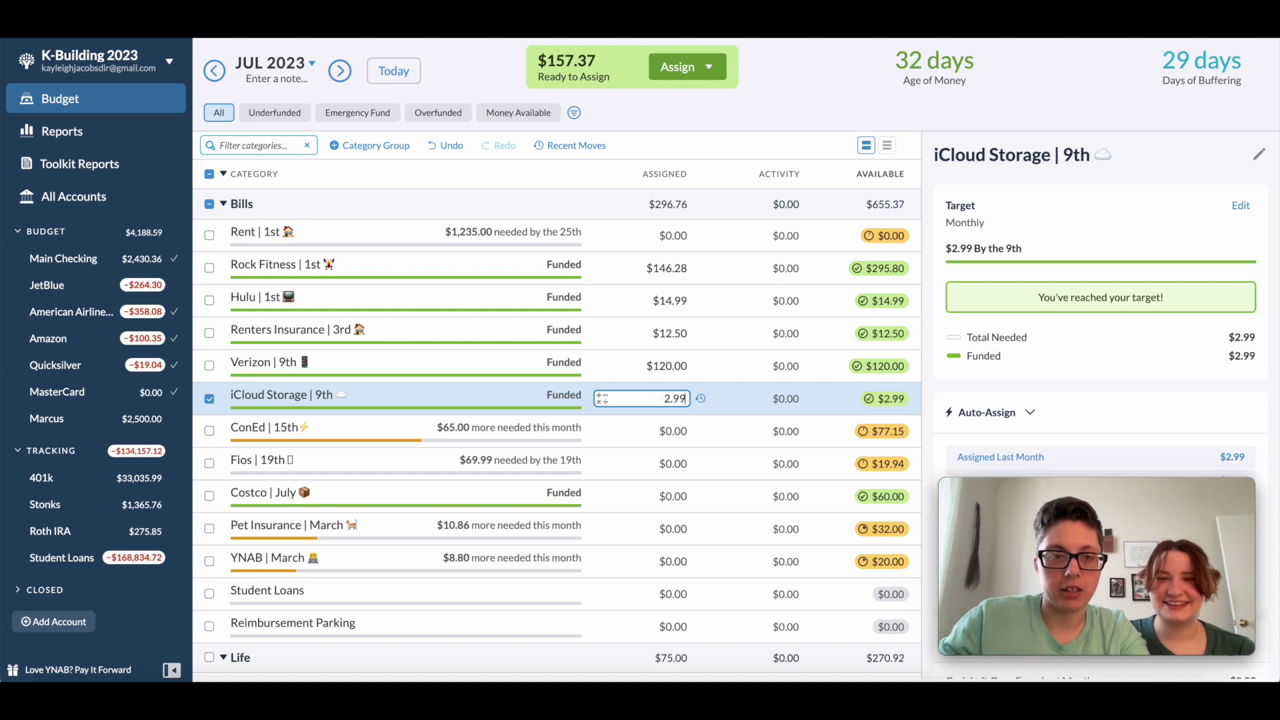
Assign $65.00 to the ConEd category in the Bills group
click(704, 436)
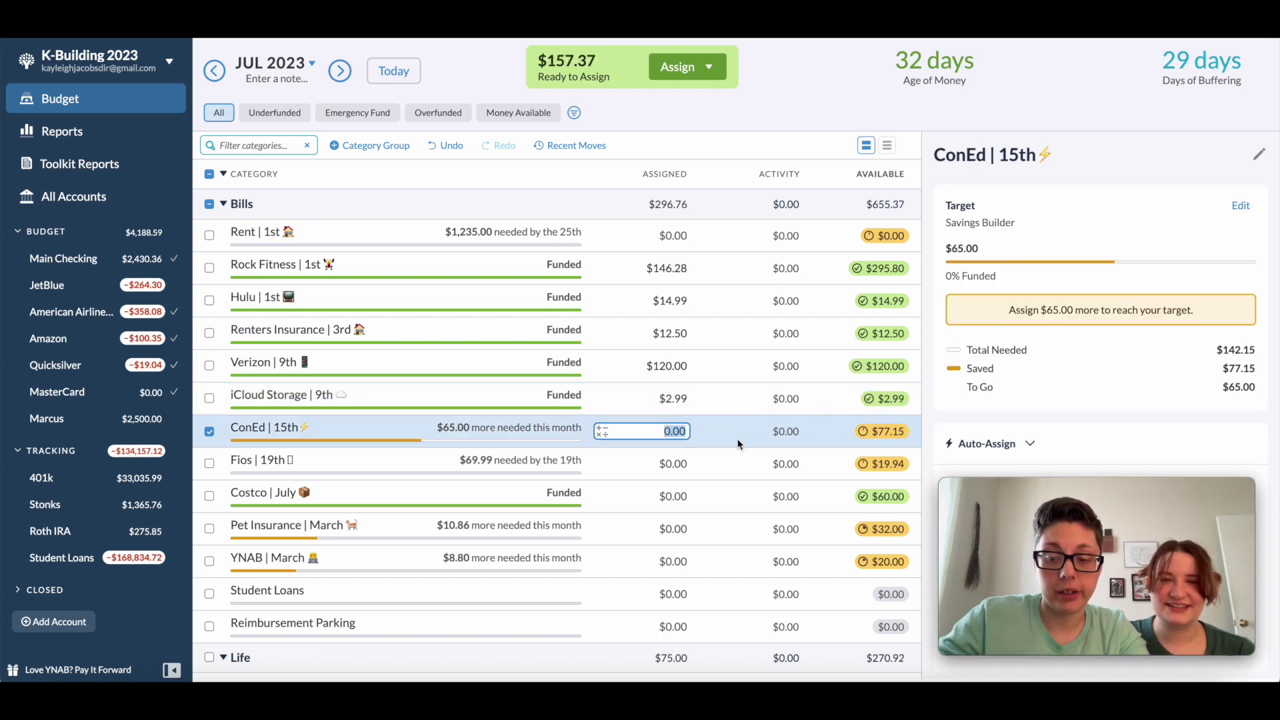
key(End)
text(+65)
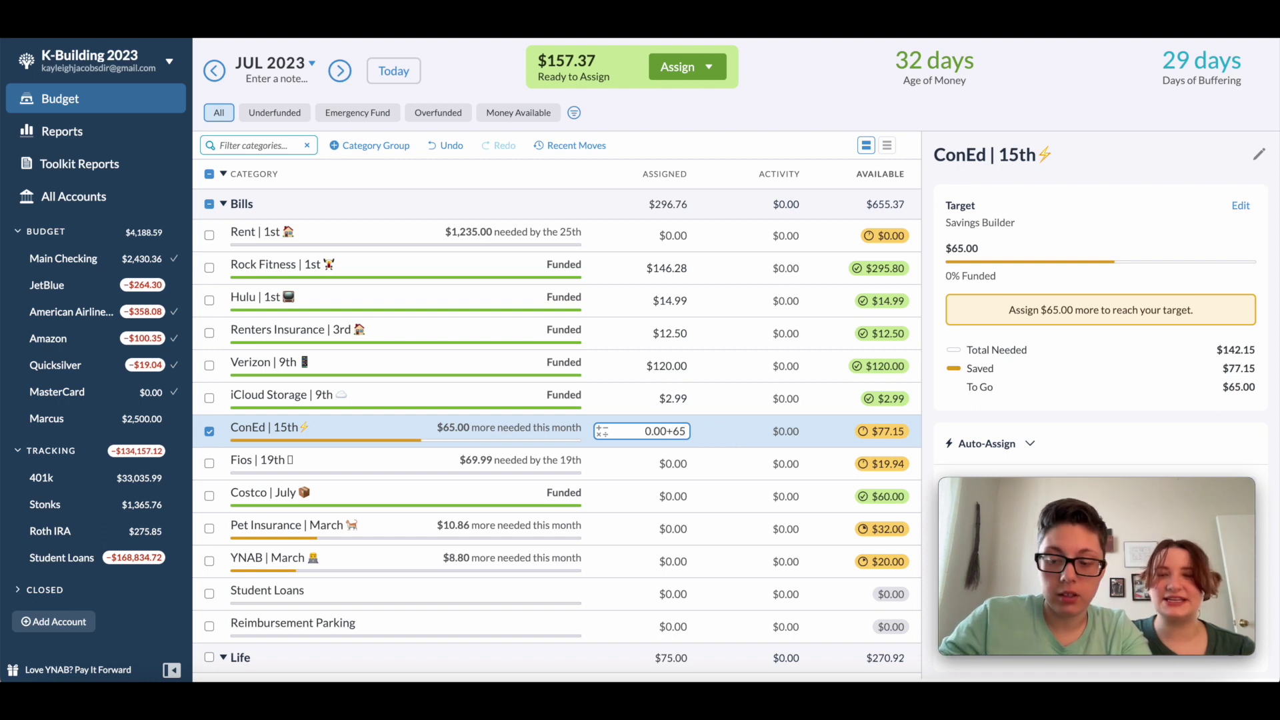
key(Return)
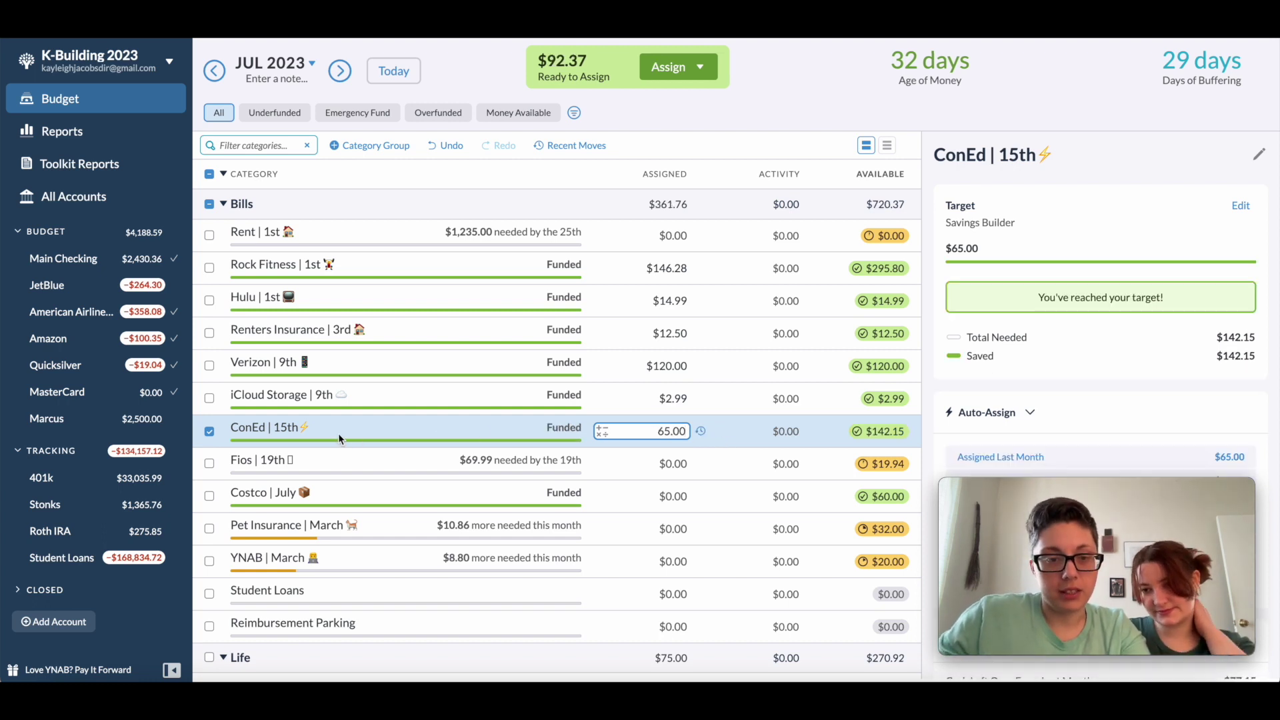
Assign $69.99 to the Fios category in the Bills group and clear the category selection
scroll(651, 473, down, 2)
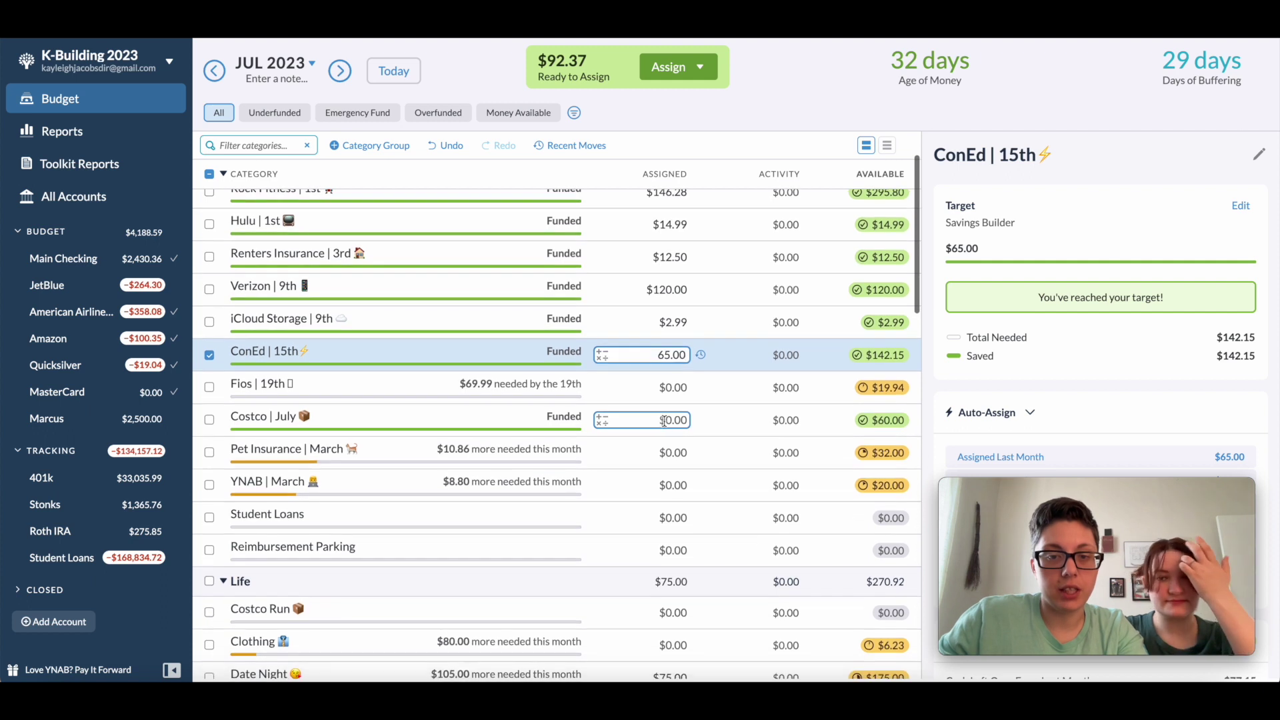
click(681, 388)
text(+69)
text(.99)
key(Return)
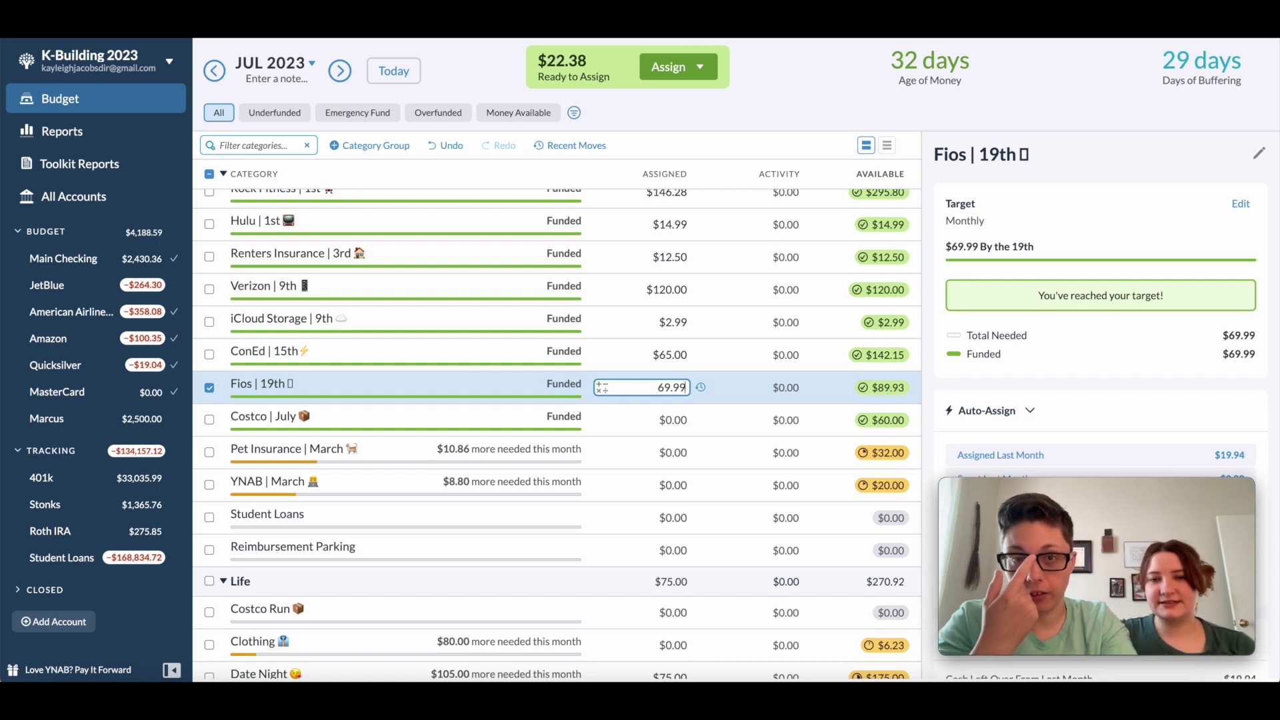
click(208, 388)
scroll(546, 398, up, 2)
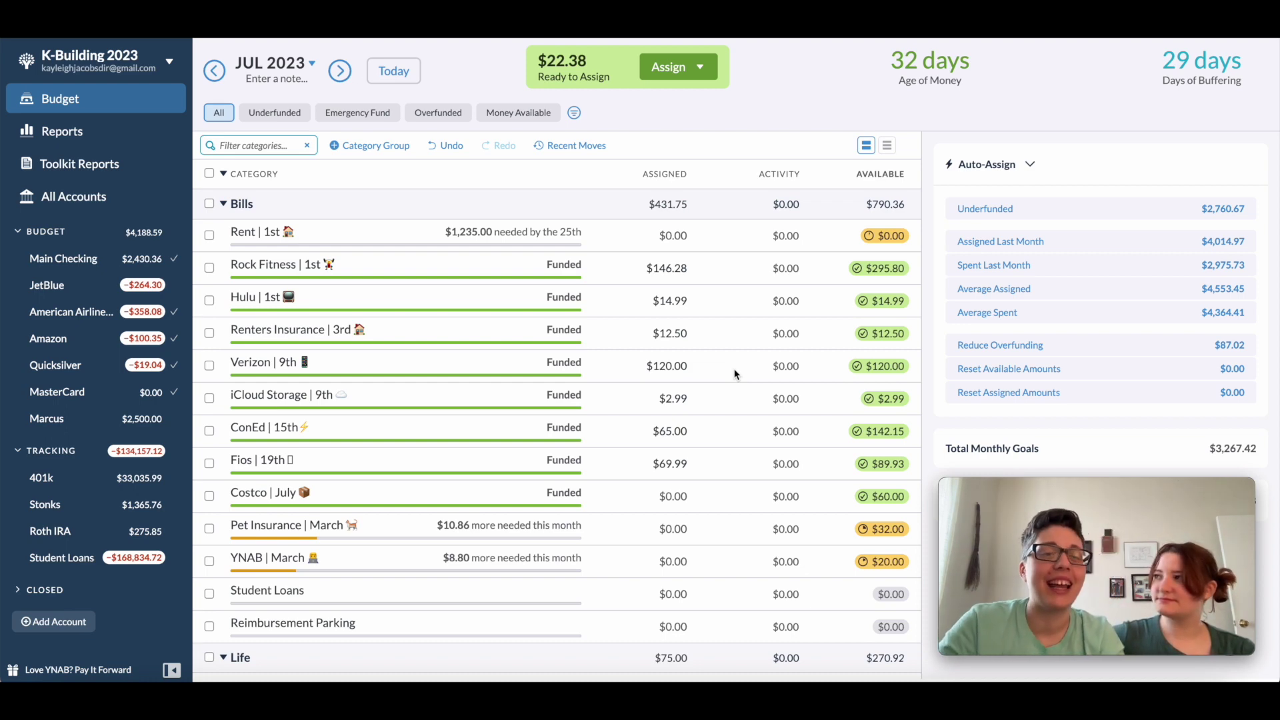
Assign $11.00 to the Pet Insurance category in the Bills group
scroll(608, 398, down, 1)
click(620, 376)
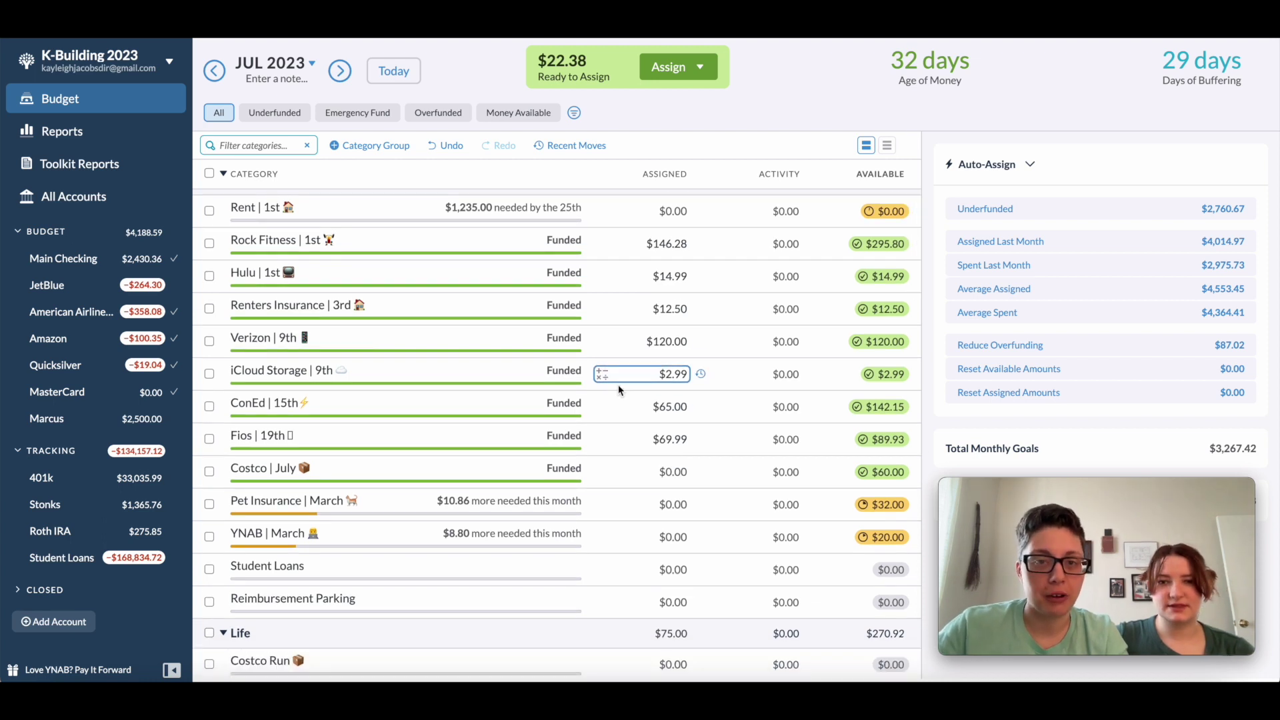
click(667, 440)
click(675, 474)
click(687, 504)
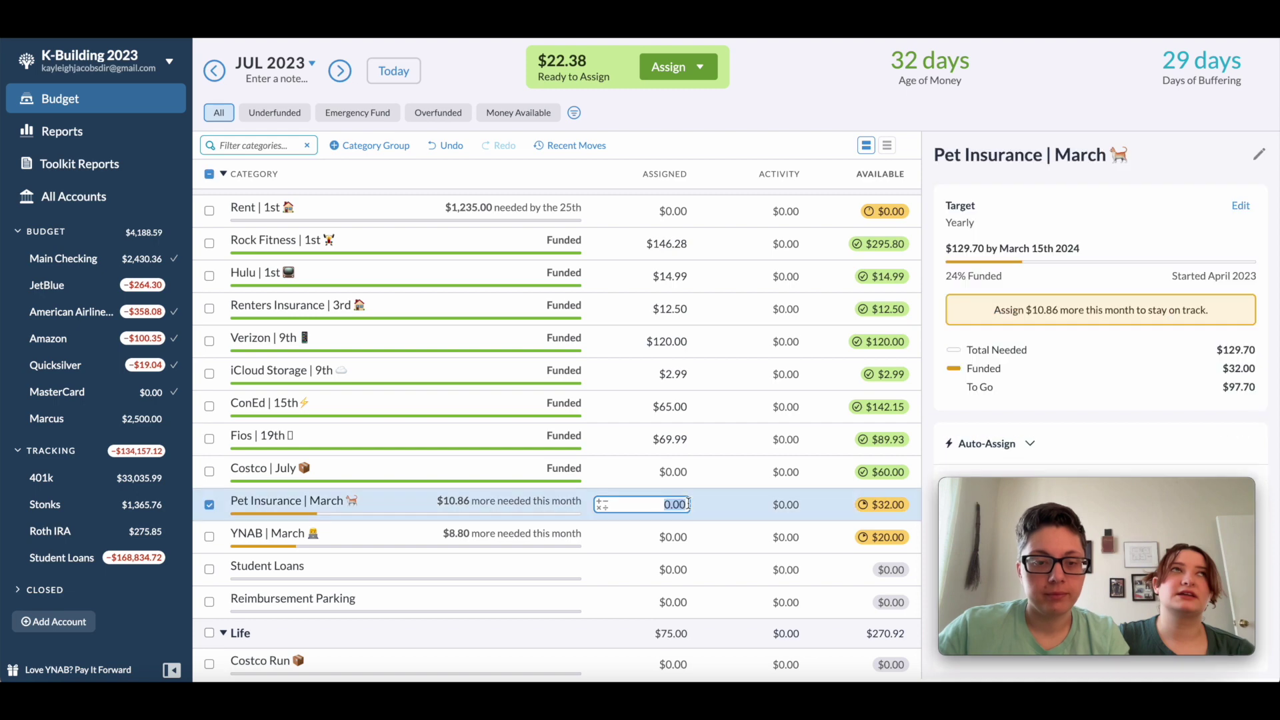
click(687, 504)
text(+11)
key(Return)
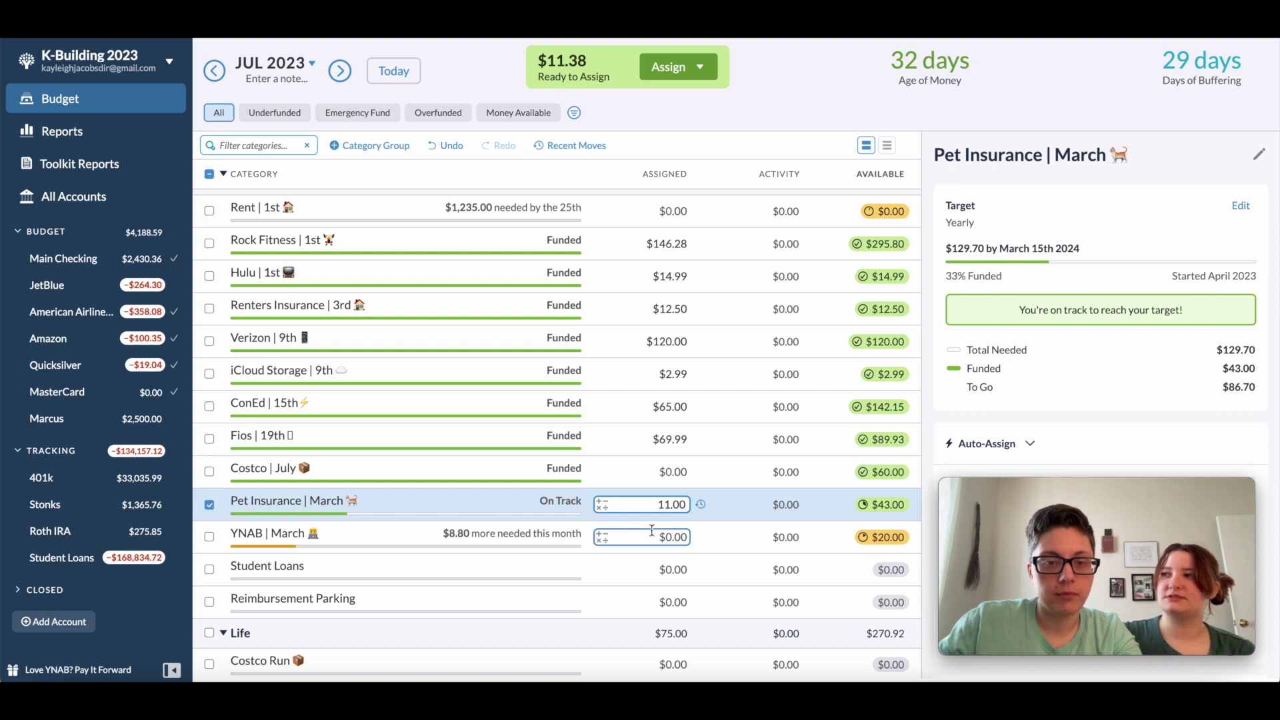
Assign $10.00 to the YNAB category in the Bills group and clear the category selection
click(686, 537)
text(10)
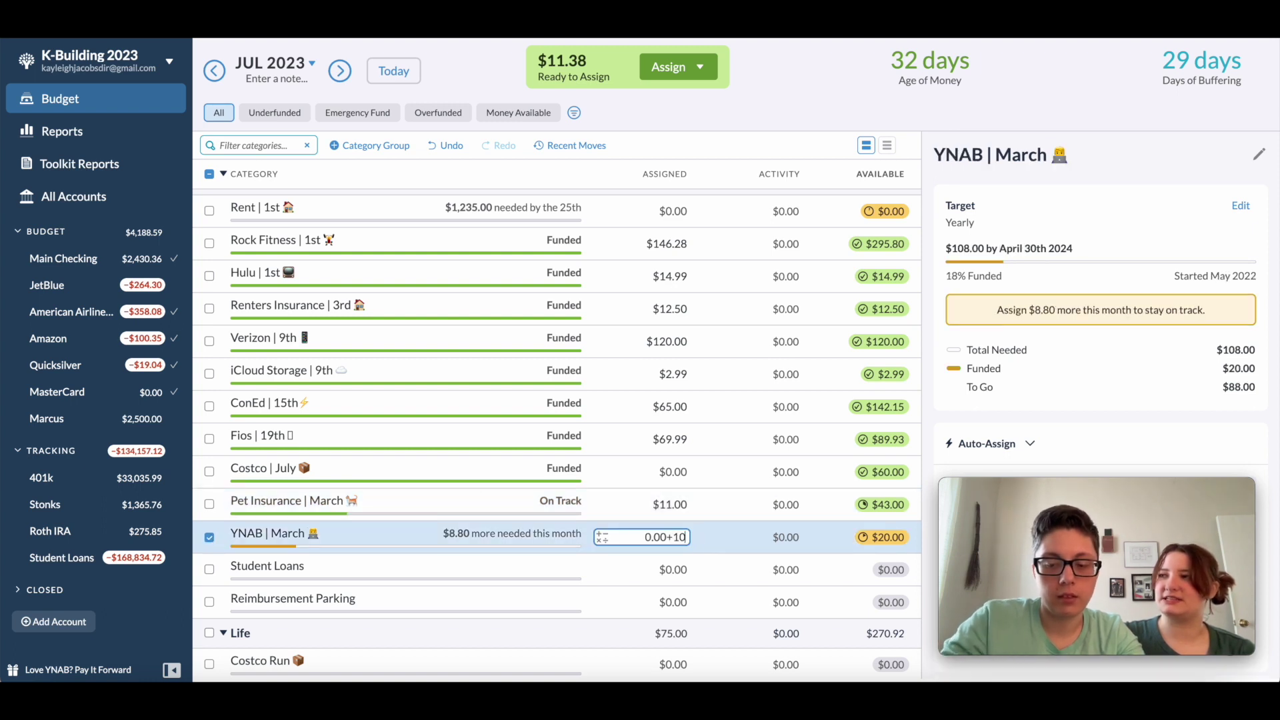
key(Return)
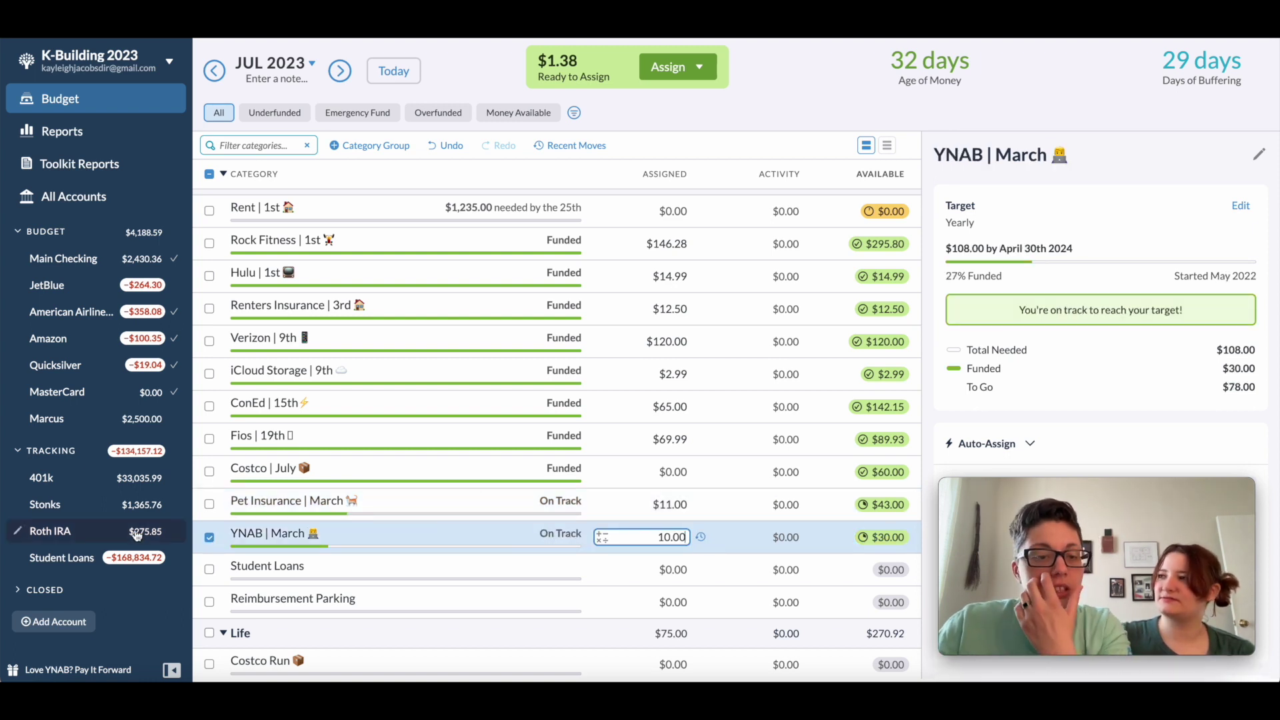
click(246, 536)
Review the remaining July 2023 funding needs across the Bills, Life, Sinking Funds and Vices groups
scroll(542, 519, down, 3)
scroll(542, 519, down, 4)
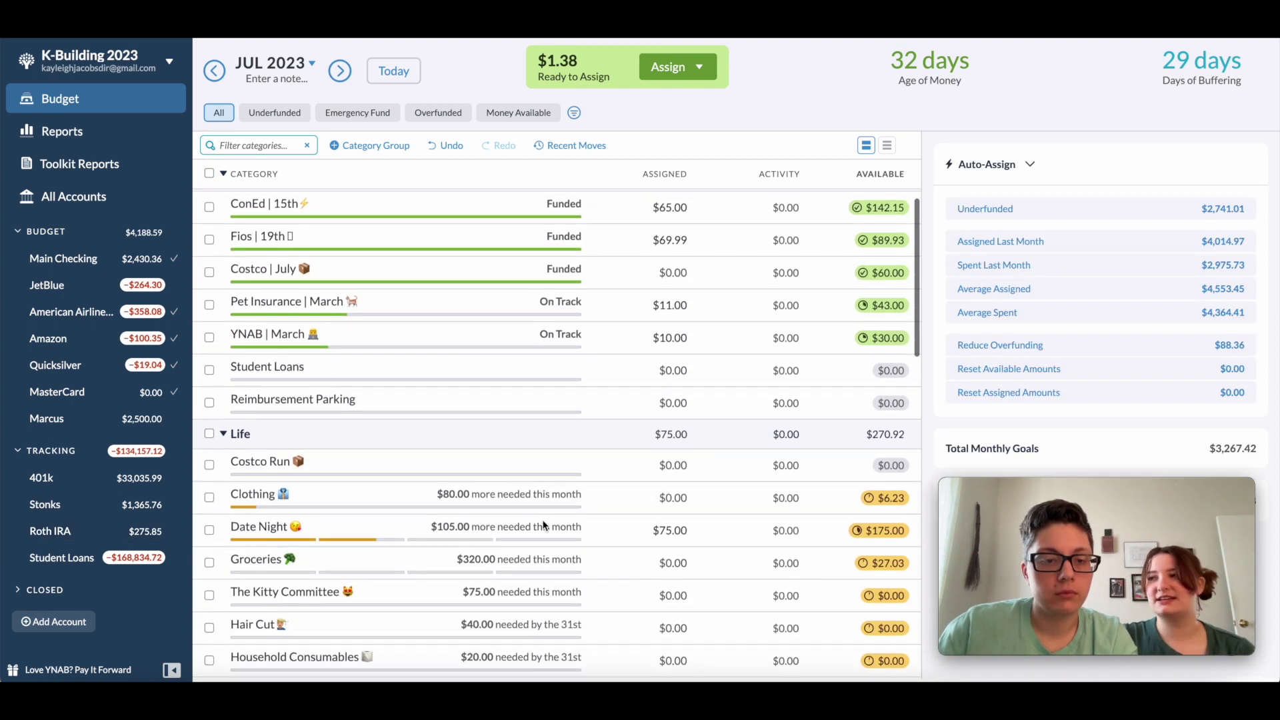
scroll(543, 519, down, 1)
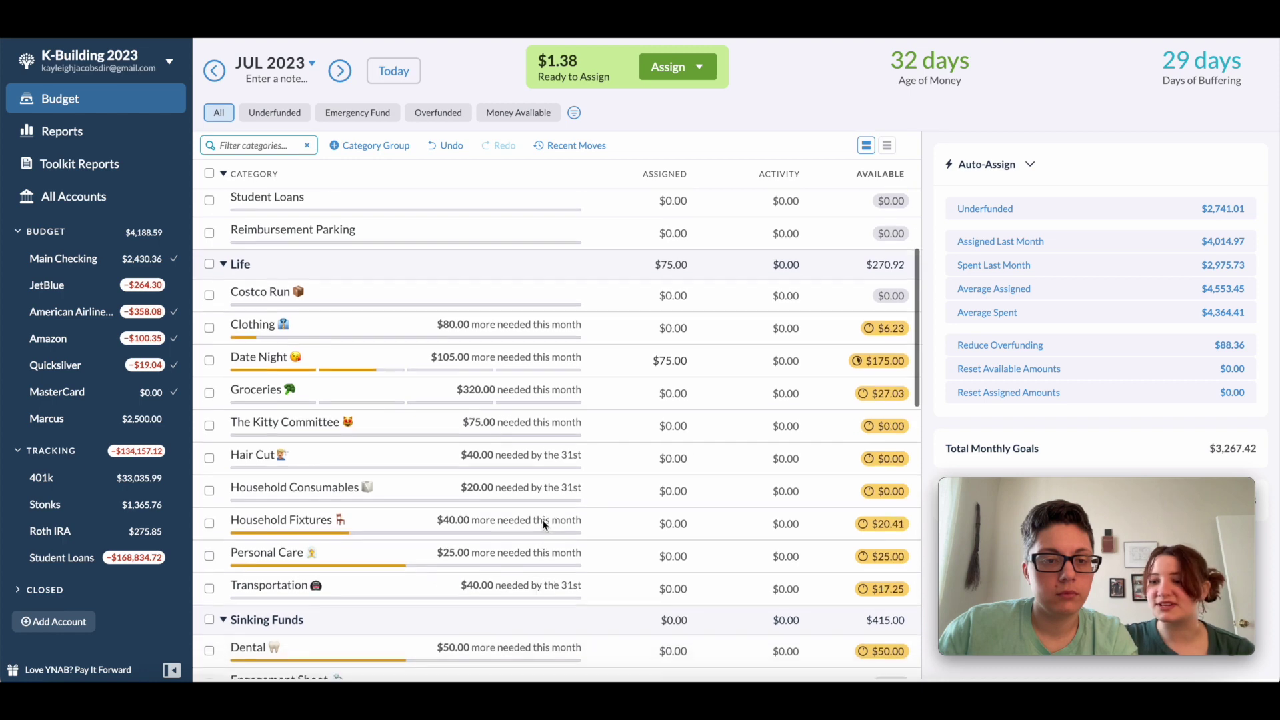
scroll(543, 519, down, 9)
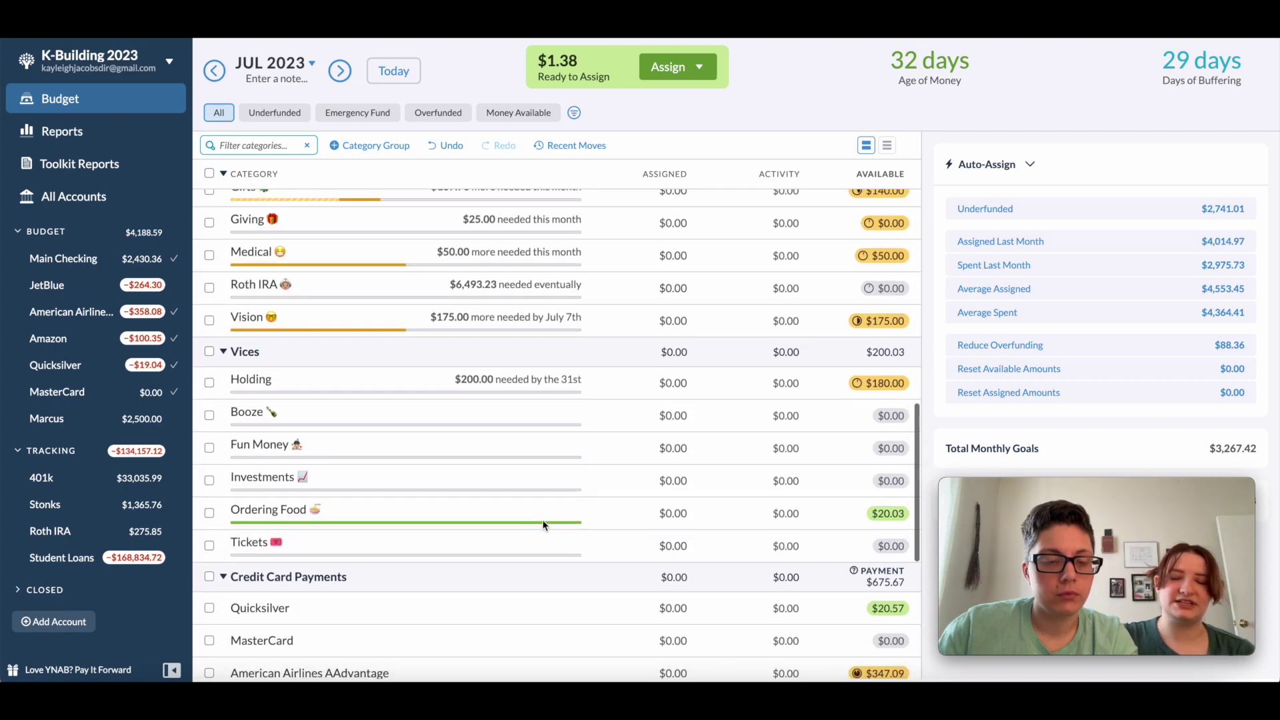
scroll(542, 519, up, 3)
scroll(542, 519, up, 8)
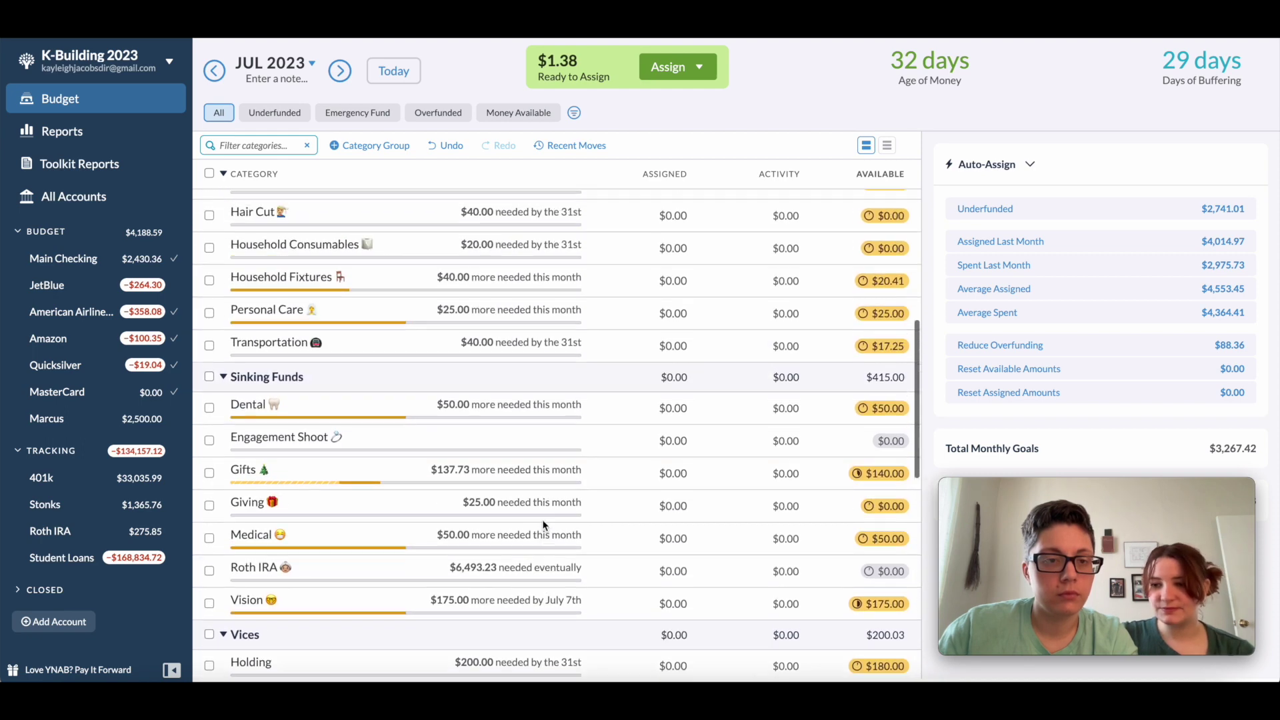
scroll(542, 519, up, 2)
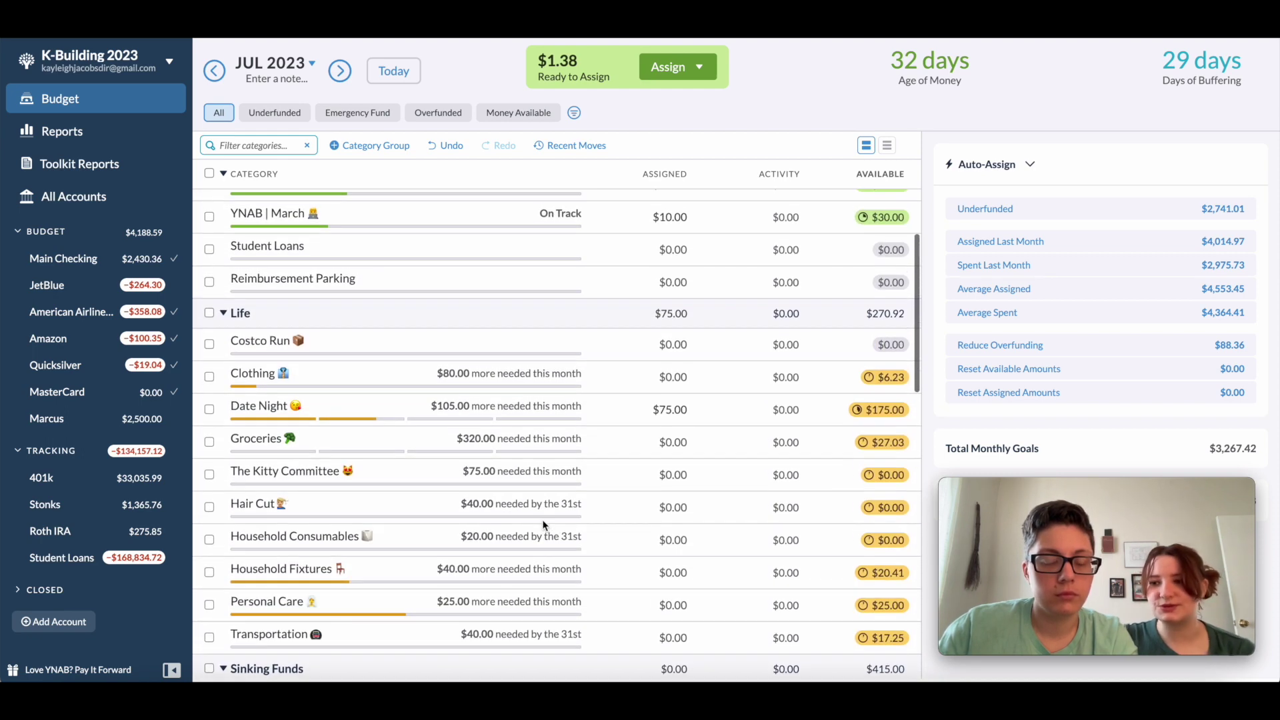
scroll(542, 519, up, 6)
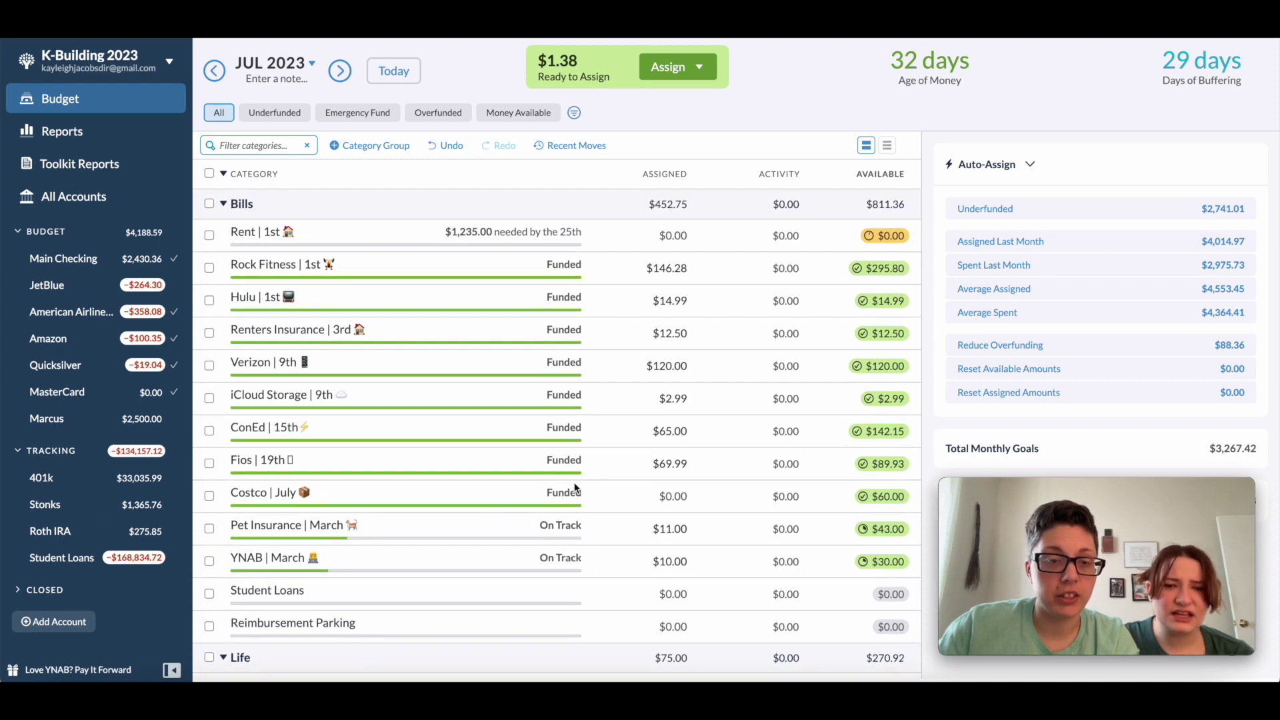
scroll(575, 487, down, 7)
scroll(575, 481, up, 6)
Remove the money assigned to the Verizon category by setting its assigned amount to $0.00
click(670, 330)
key(BackSpace)
key(Tab)
key(Tab)
key(Tab)
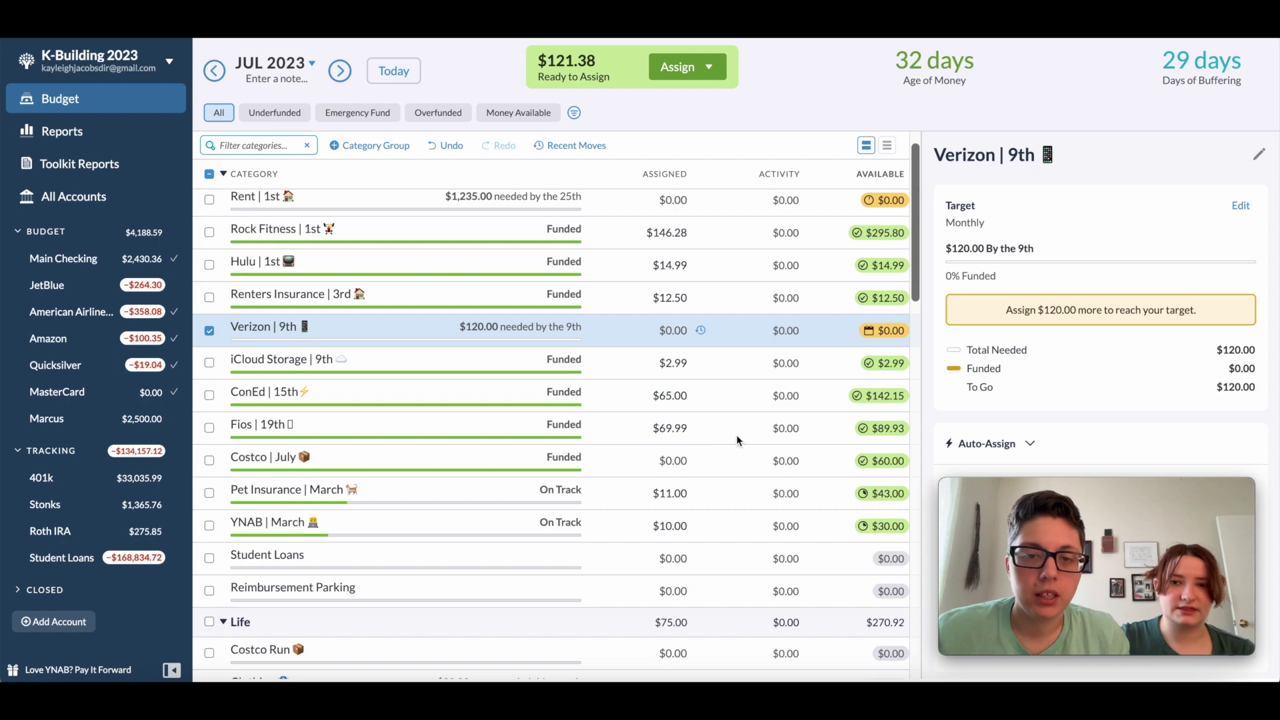
Assign $121.38 to the Groceries category in the Life group and clear the category selection
scroll(730, 434, down, 9)
scroll(726, 431, up, 1)
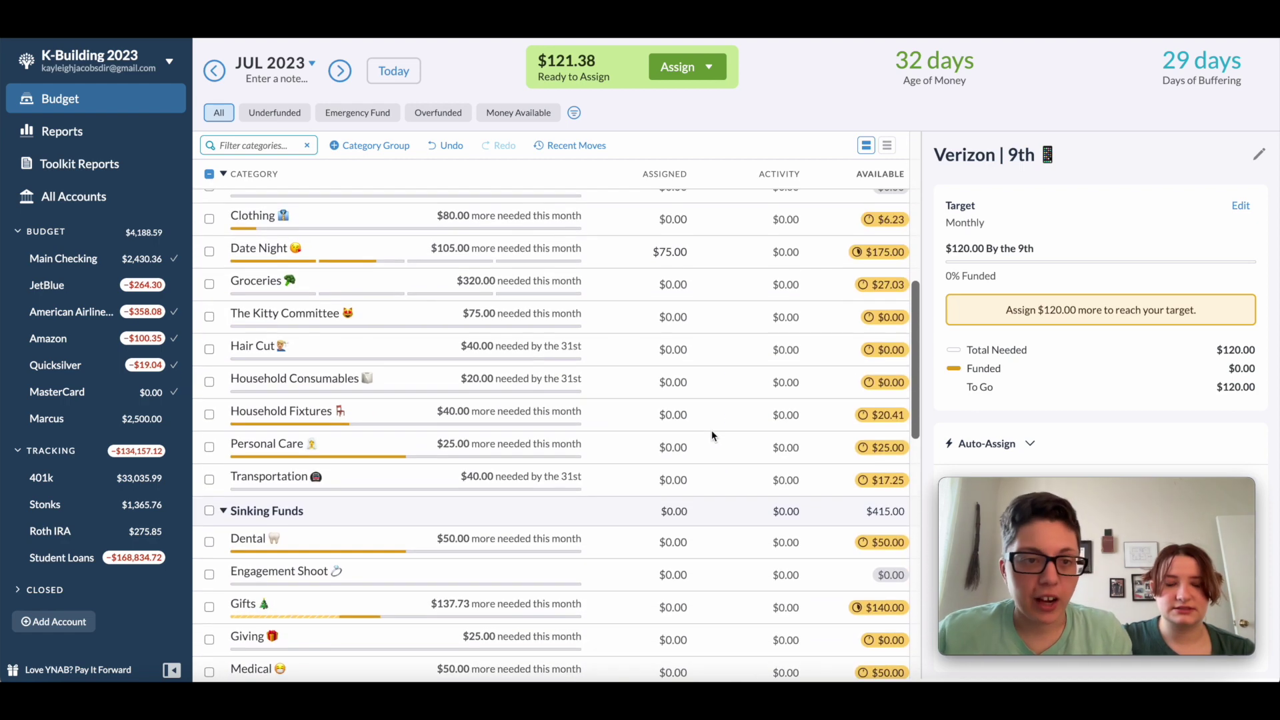
click(690, 285)
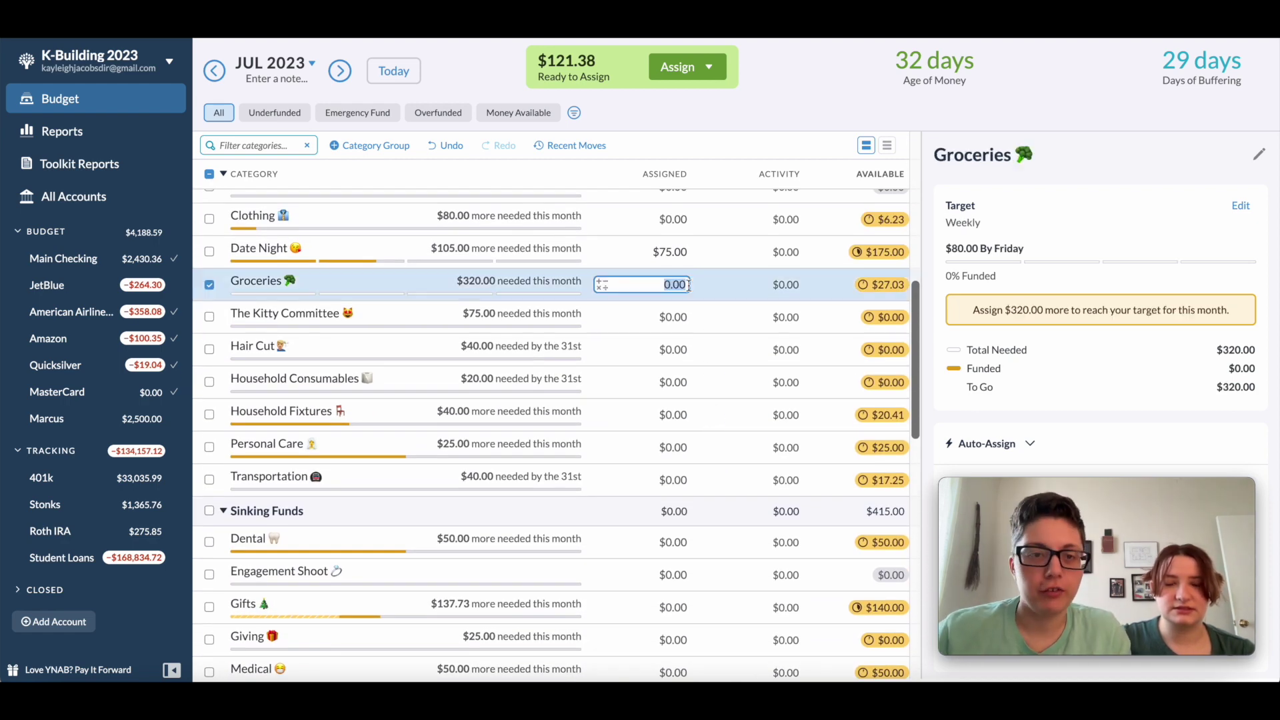
text(+)
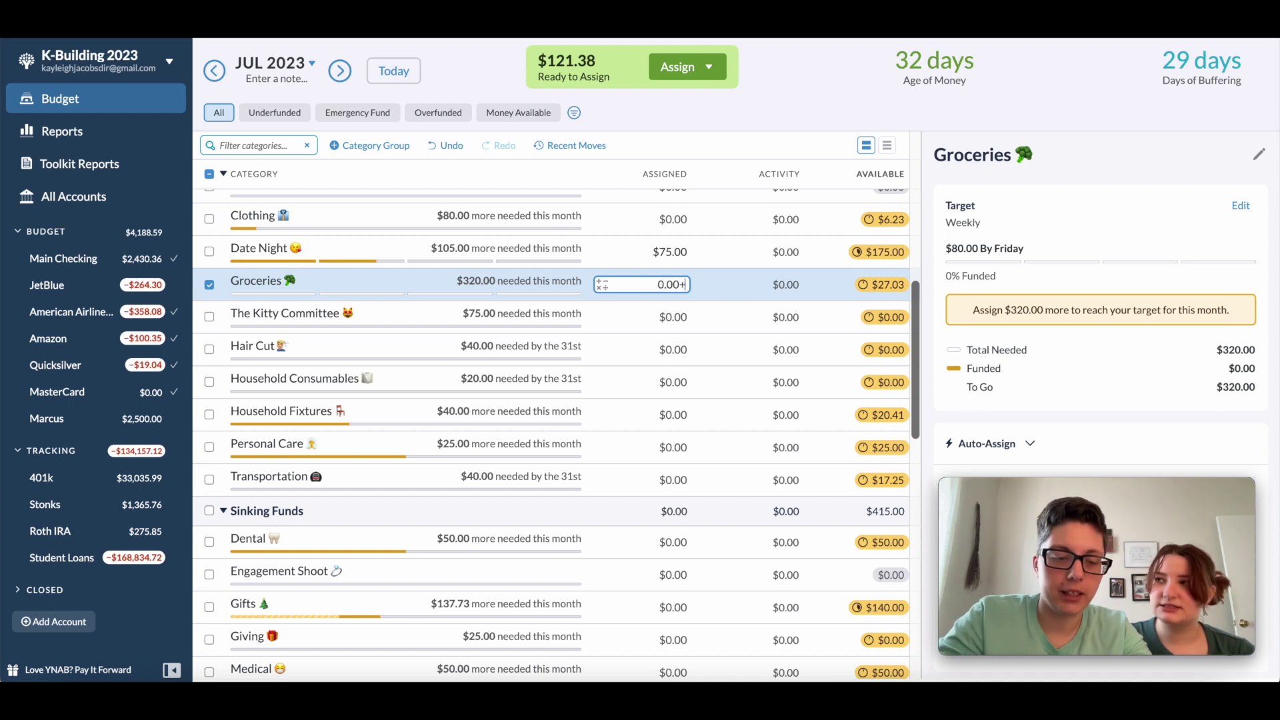
text(121.38)
key(Return)
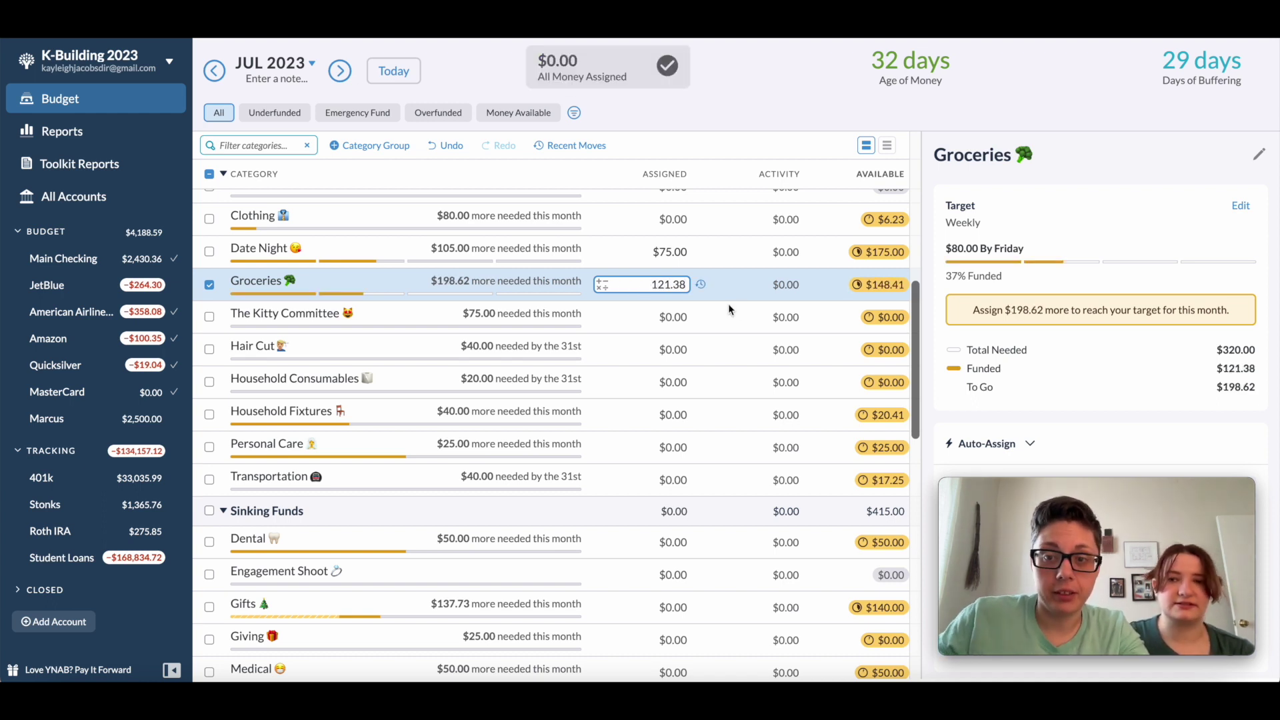
click(209, 290)
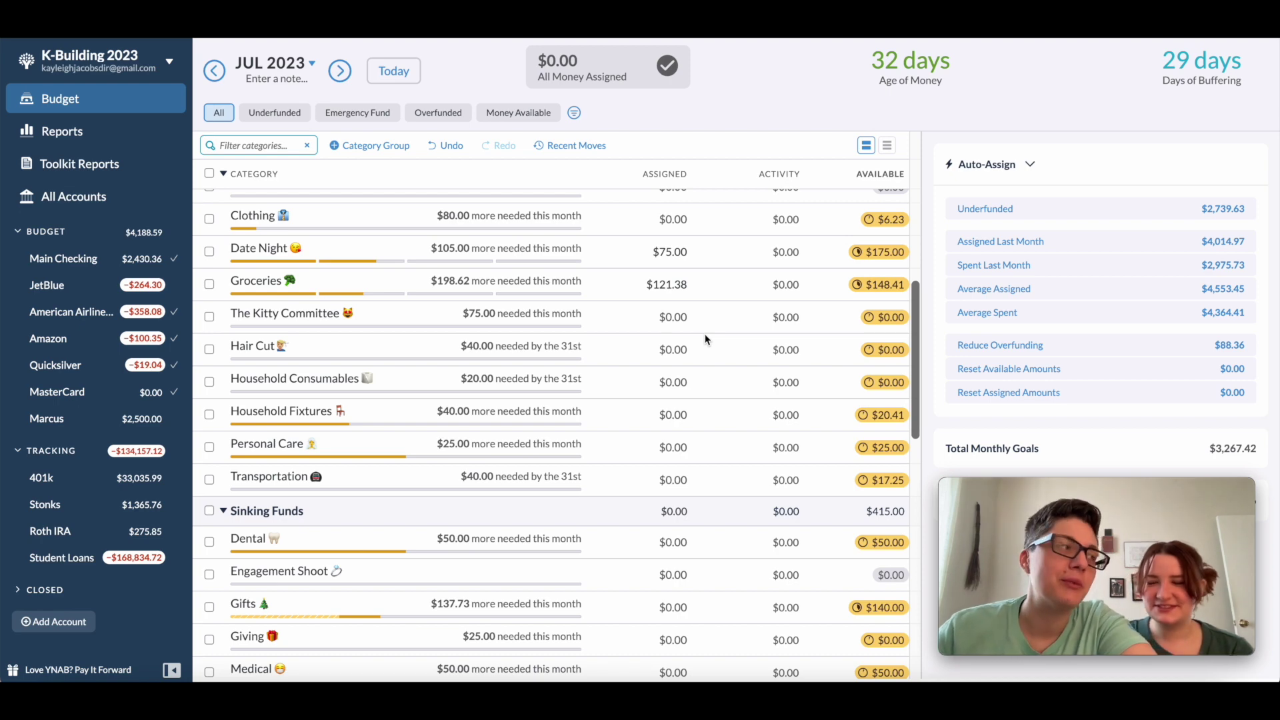
Review the July 2023 assignments in the Life and Bills groups
click(668, 349)
key(Up)
key(Up)
key(Up)
key(Up)
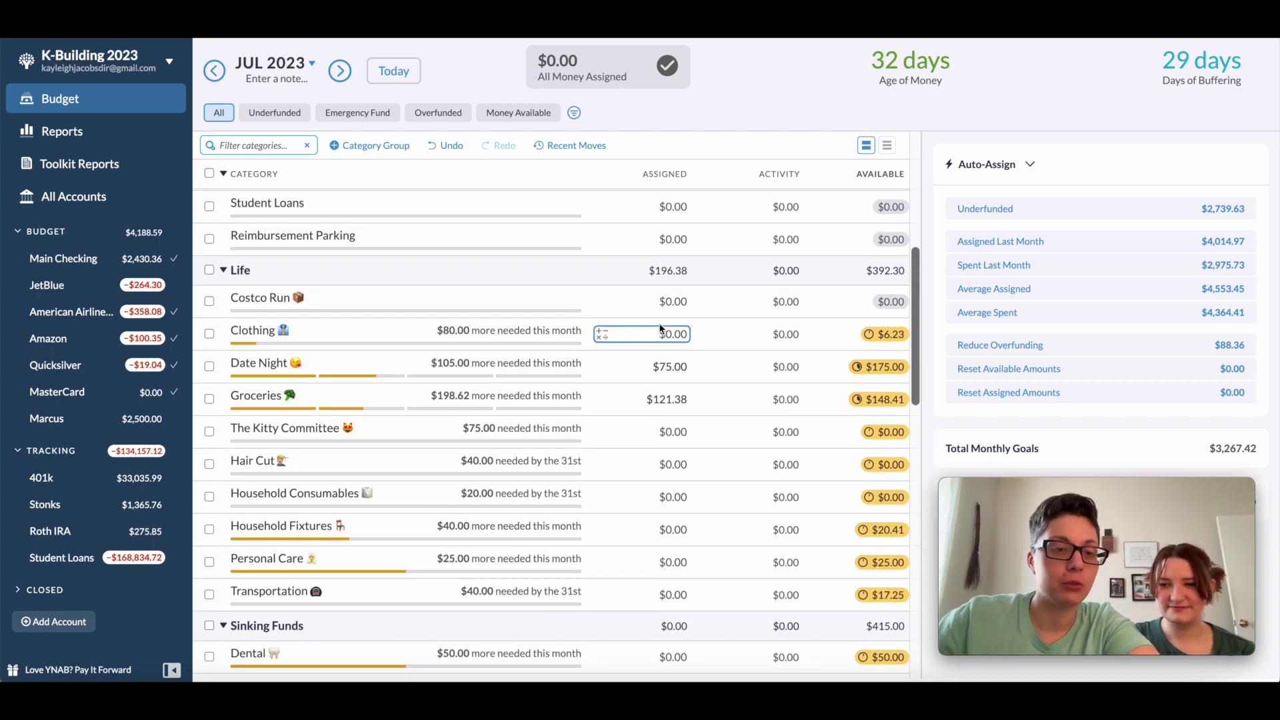
key(Escape)
scroll(687, 323, up, 1)
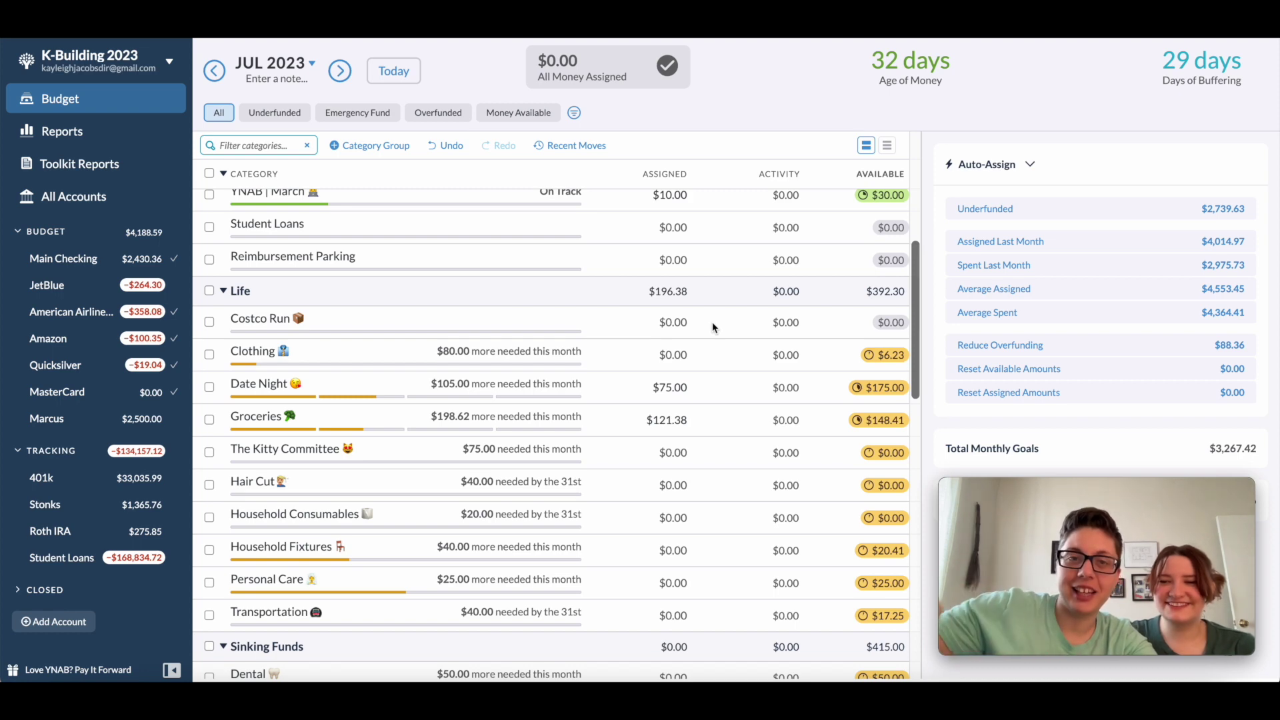
scroll(713, 327, up, 5)
click(663, 355)
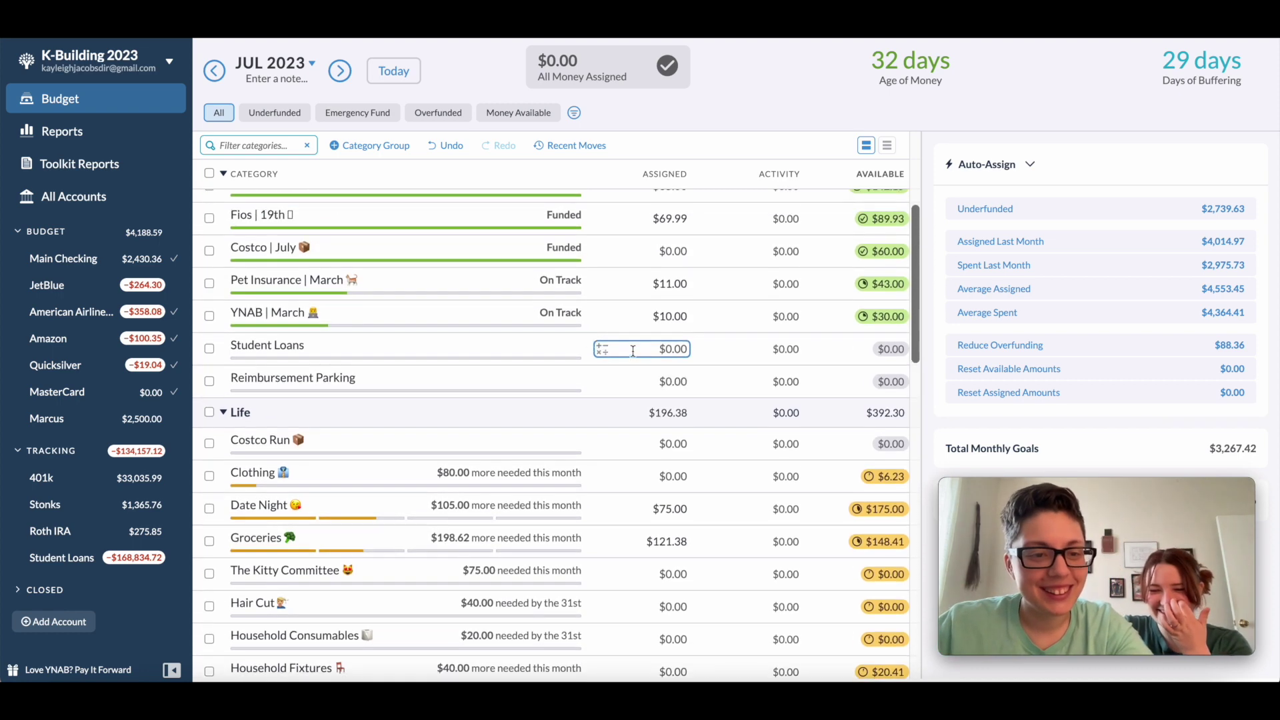
scroll(707, 380, up, 8)
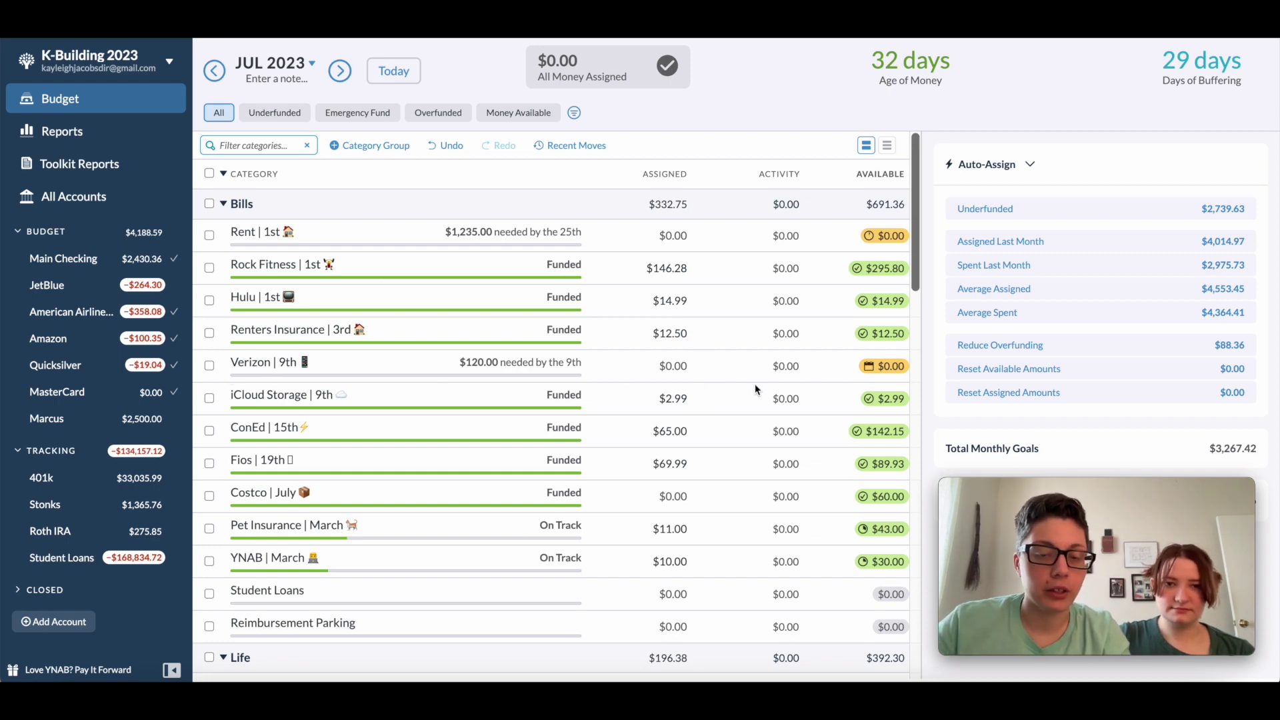
scroll(750, 383, down, 3)
scroll(749, 383, up, 3)
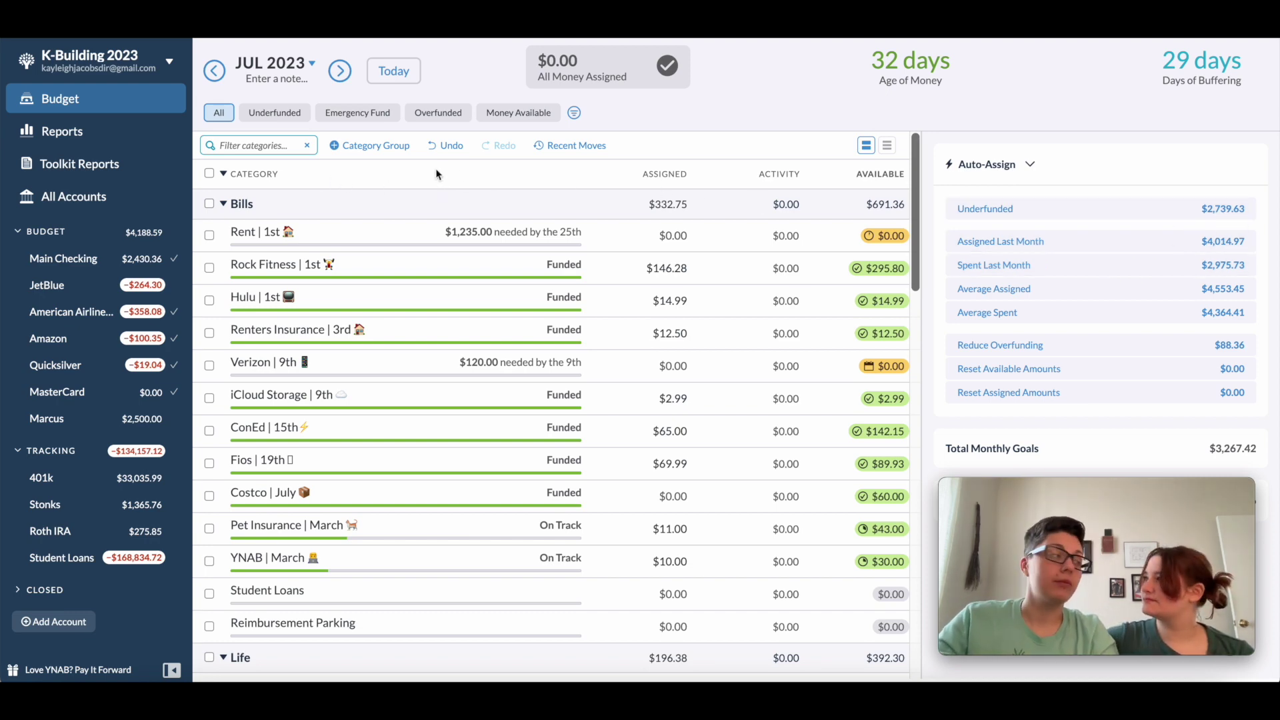
Switch to the student loan budget named "Oh No! My Future..."
click(171, 62)
mouse_move(136, 128)
click(247, 146)
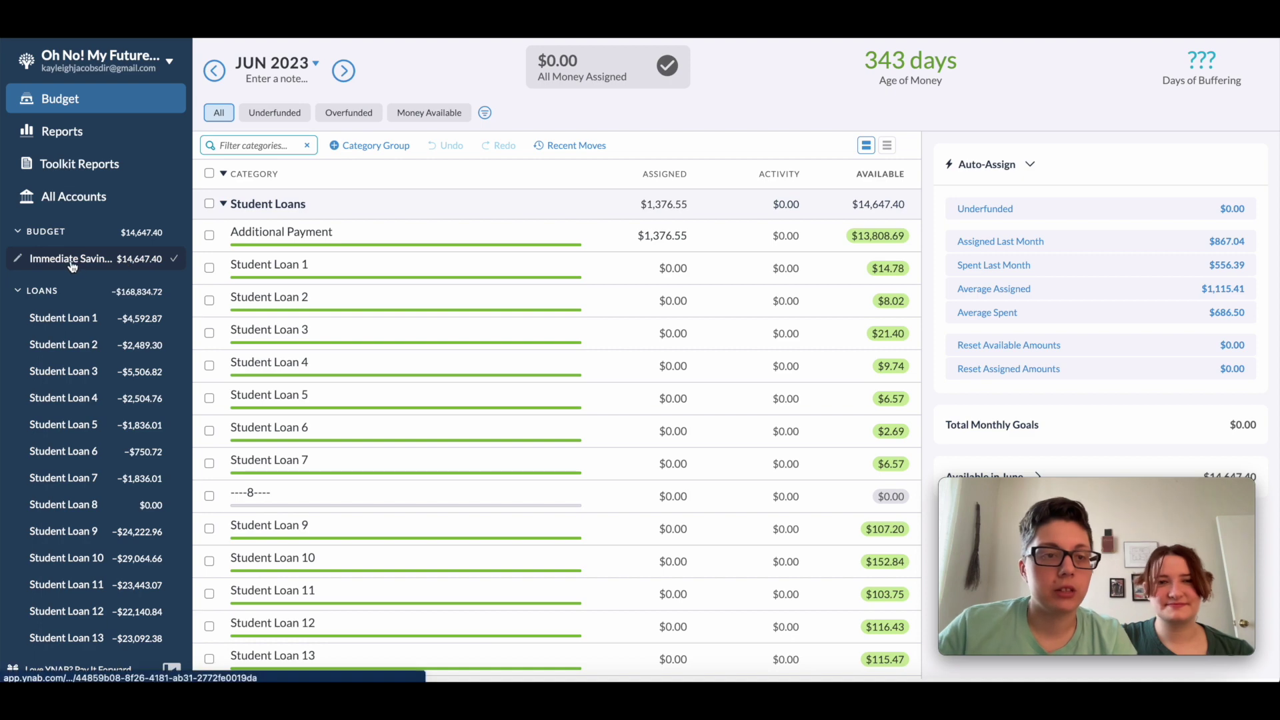
Record the $275.00 inflow in the Immediate Savings account and return to the budget view
click(73, 260)
click(60, 98)
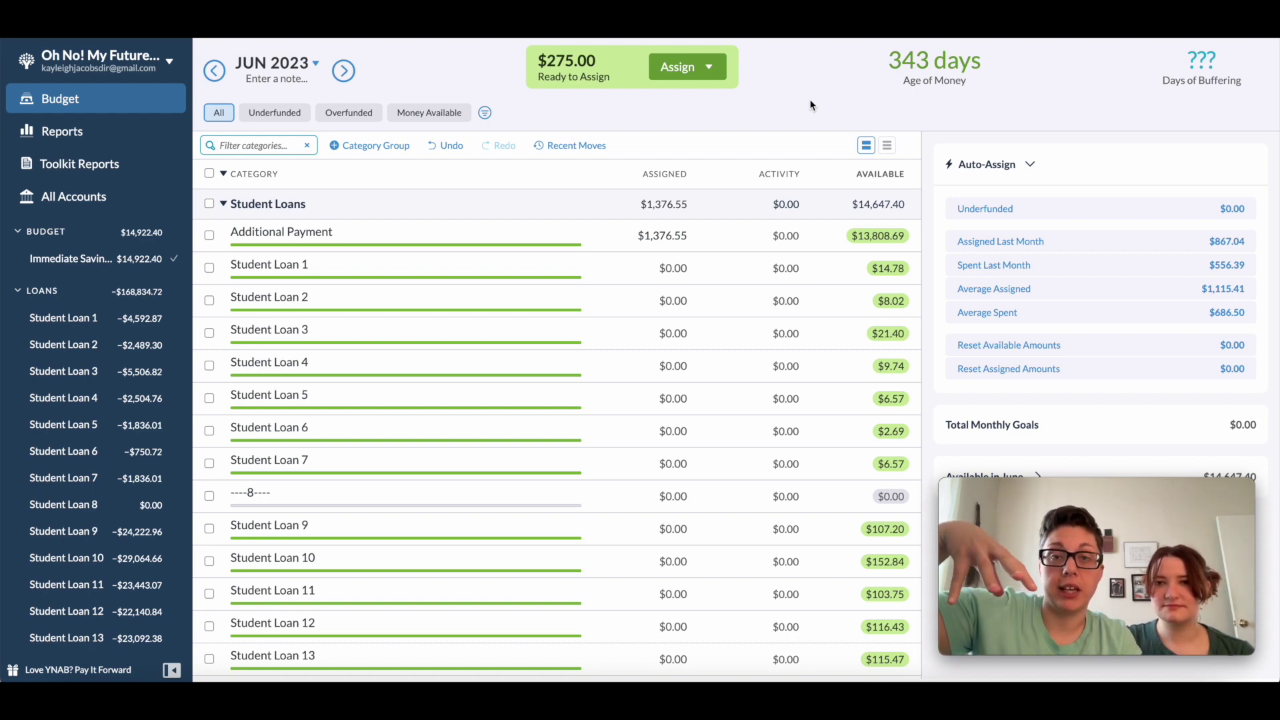
click(170, 61)
mouse_move(135, 130)
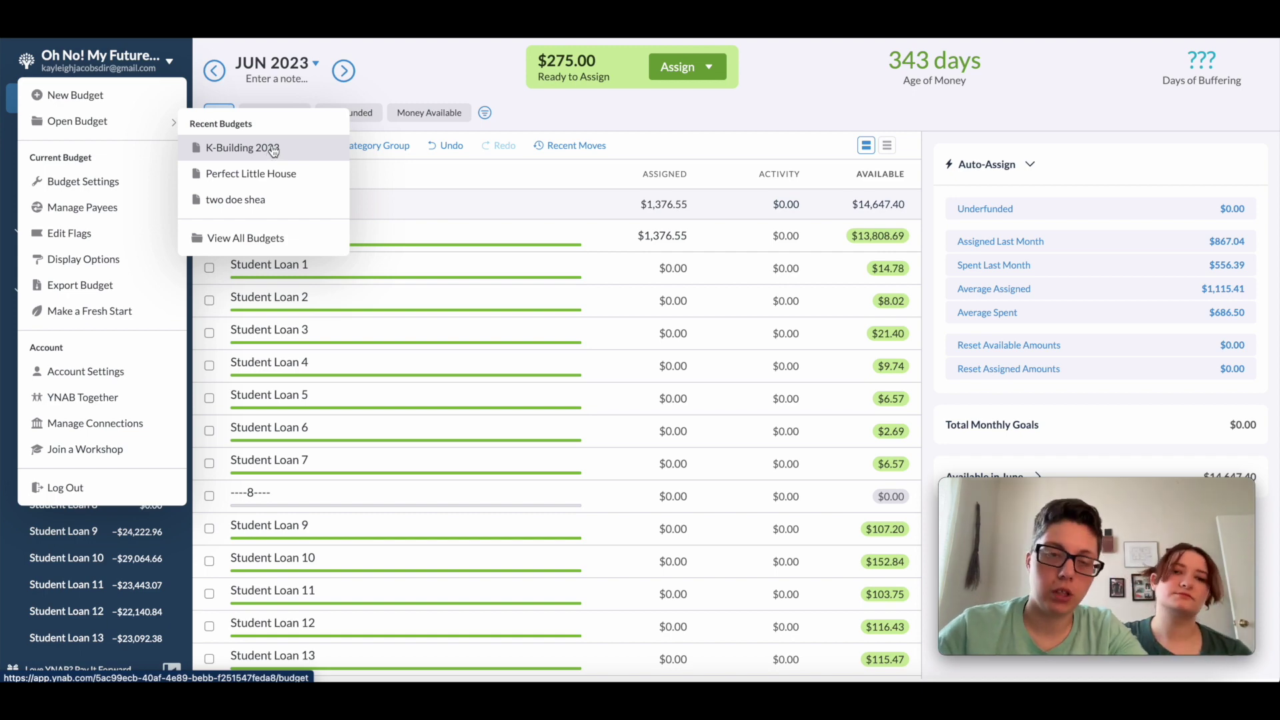
click(410, 88)
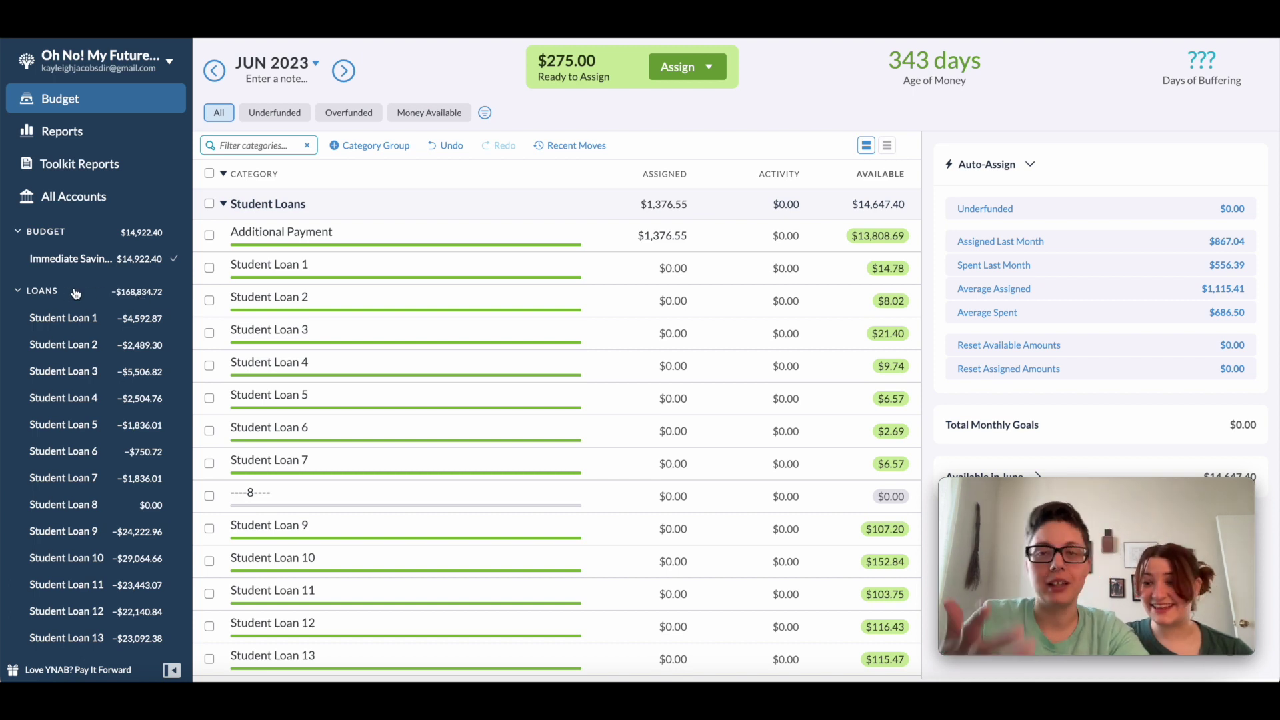
scroll(75, 293, down, 2)
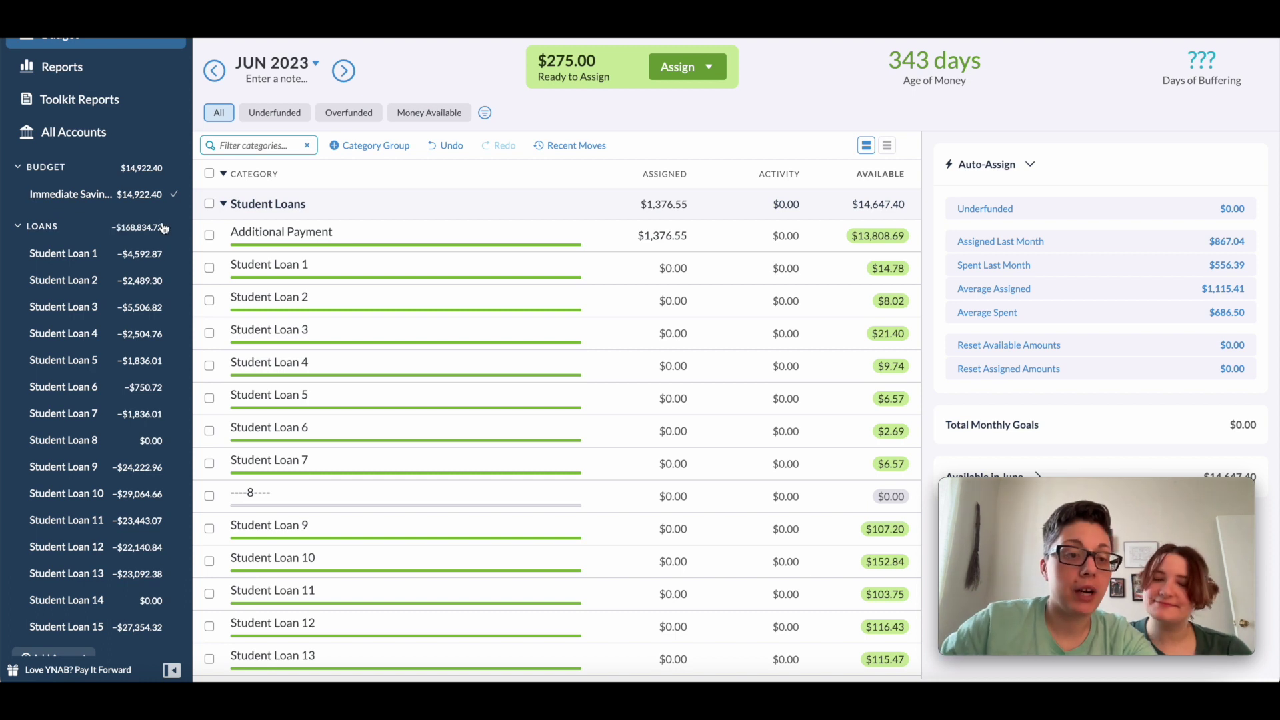
scroll(163, 230, up, 2)
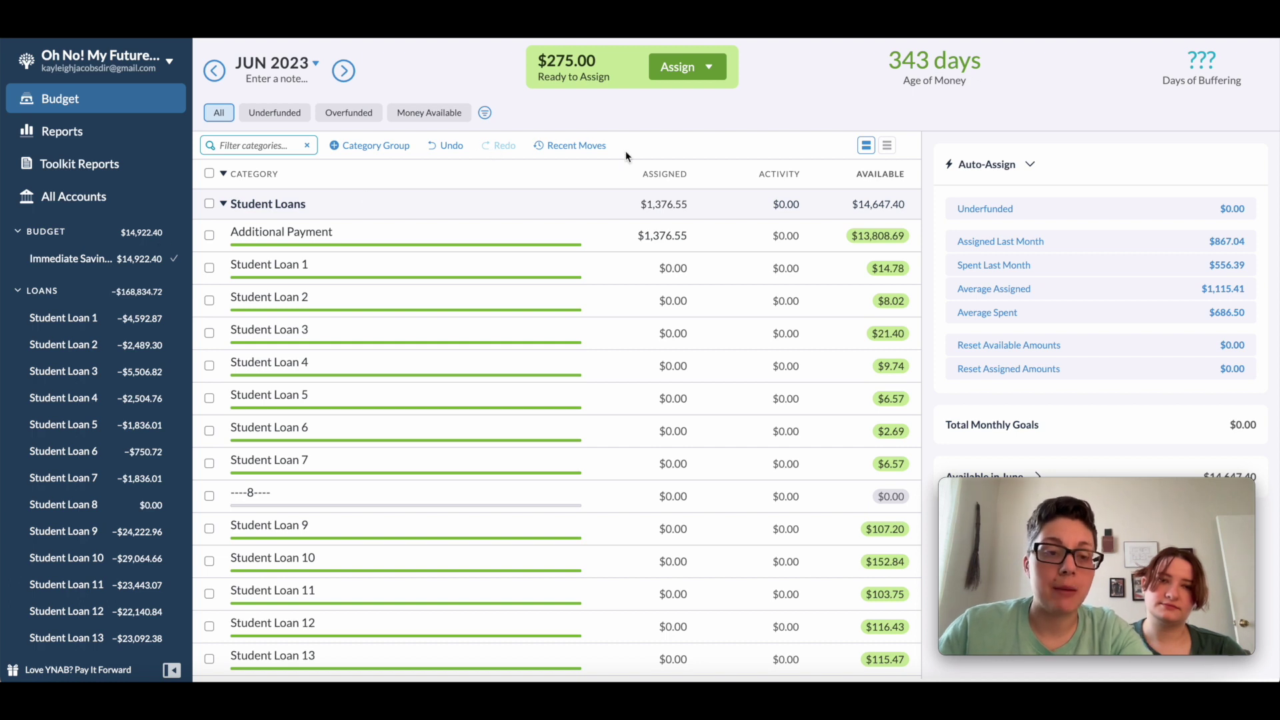
scroll(40, 413, down, 2)
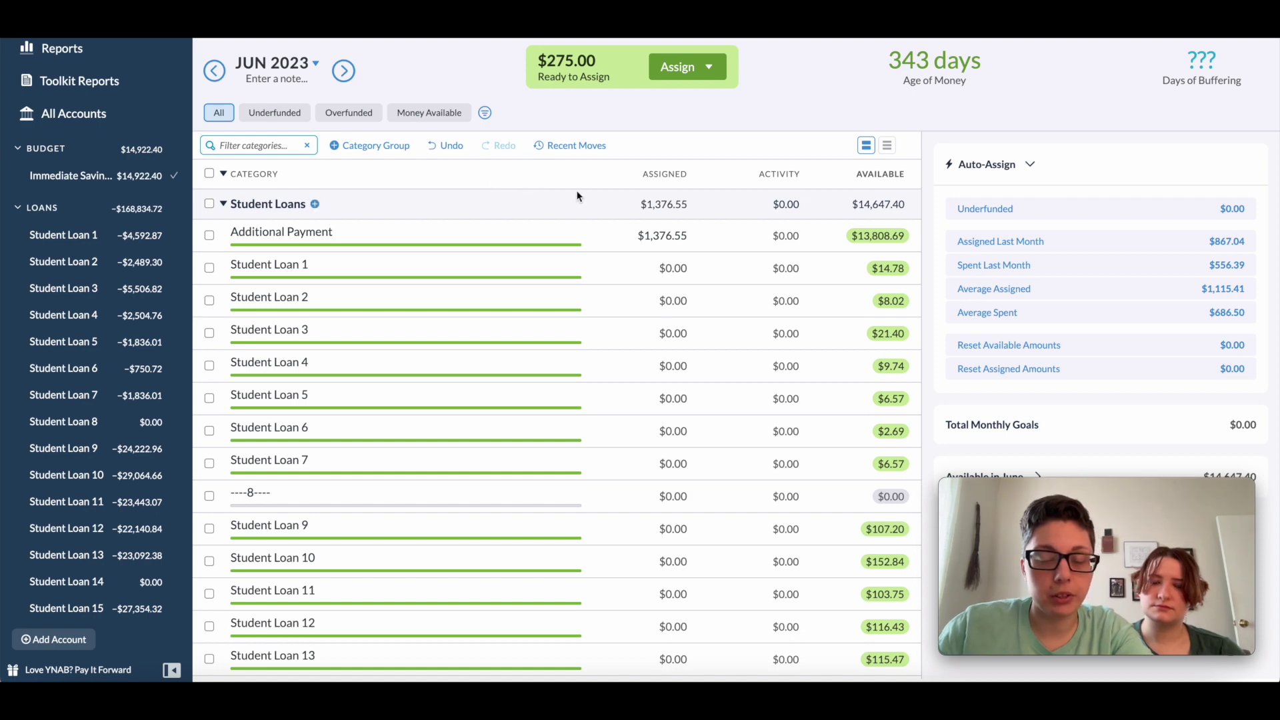
Add $275 to the June 2023 amount assigned to the Additional Payment category and clear the category selection
scroll(578, 195, down, 1)
scroll(578, 195, up, 1)
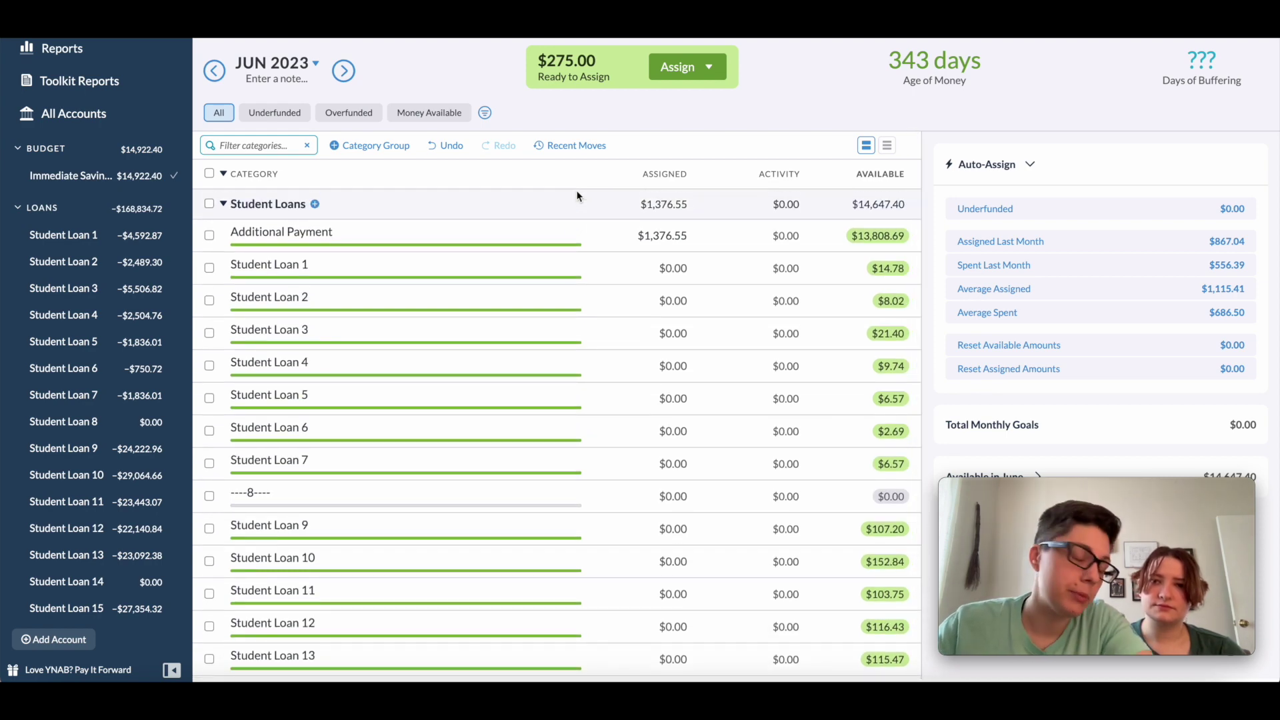
click(689, 236)
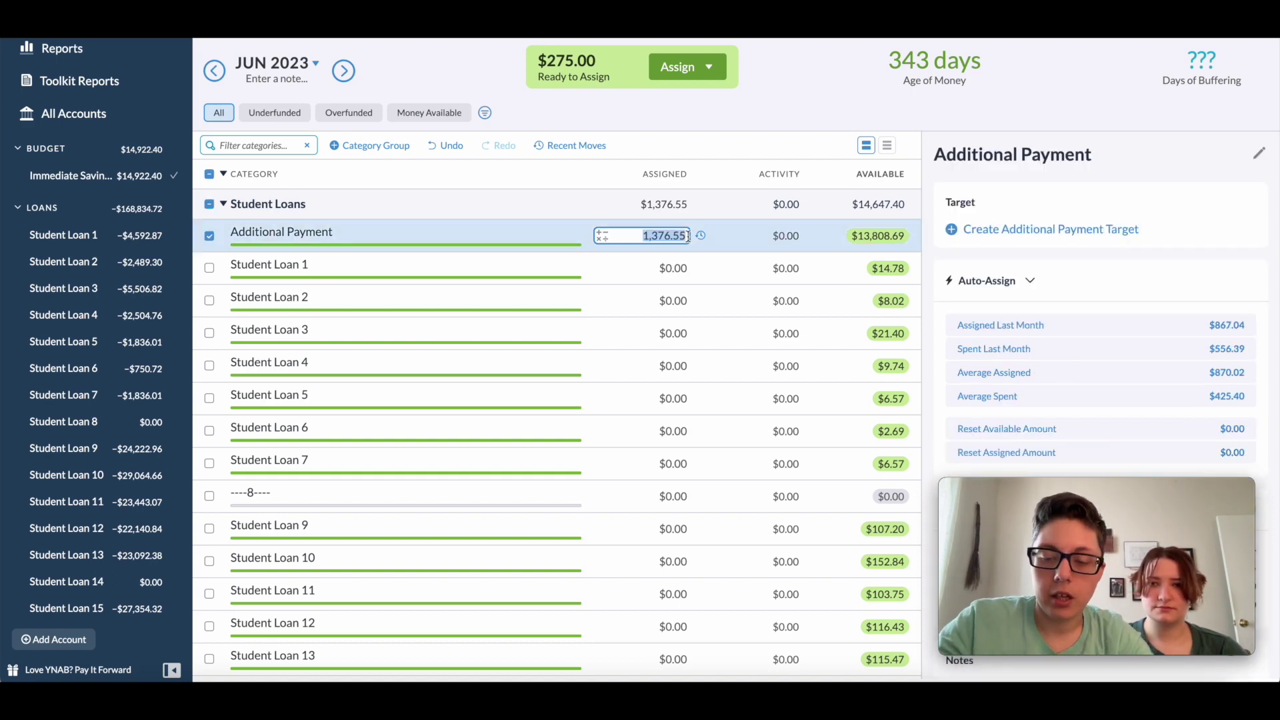
text(+275)
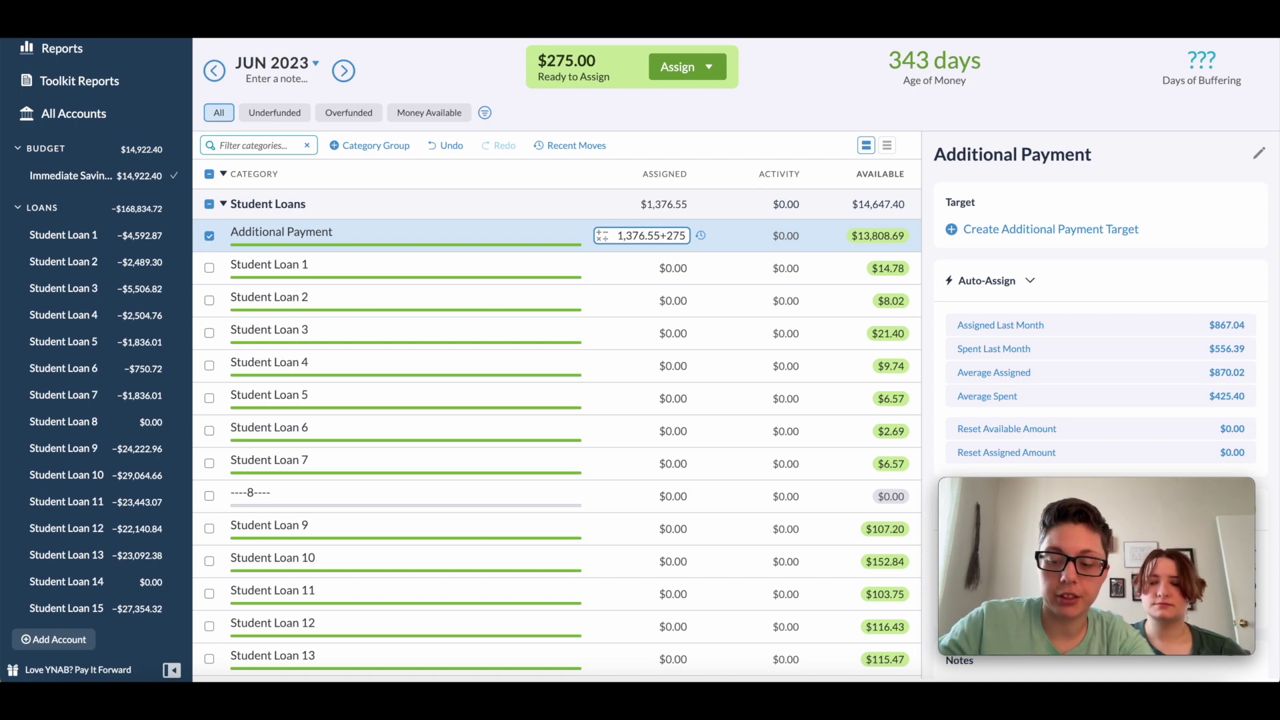
key(Return)
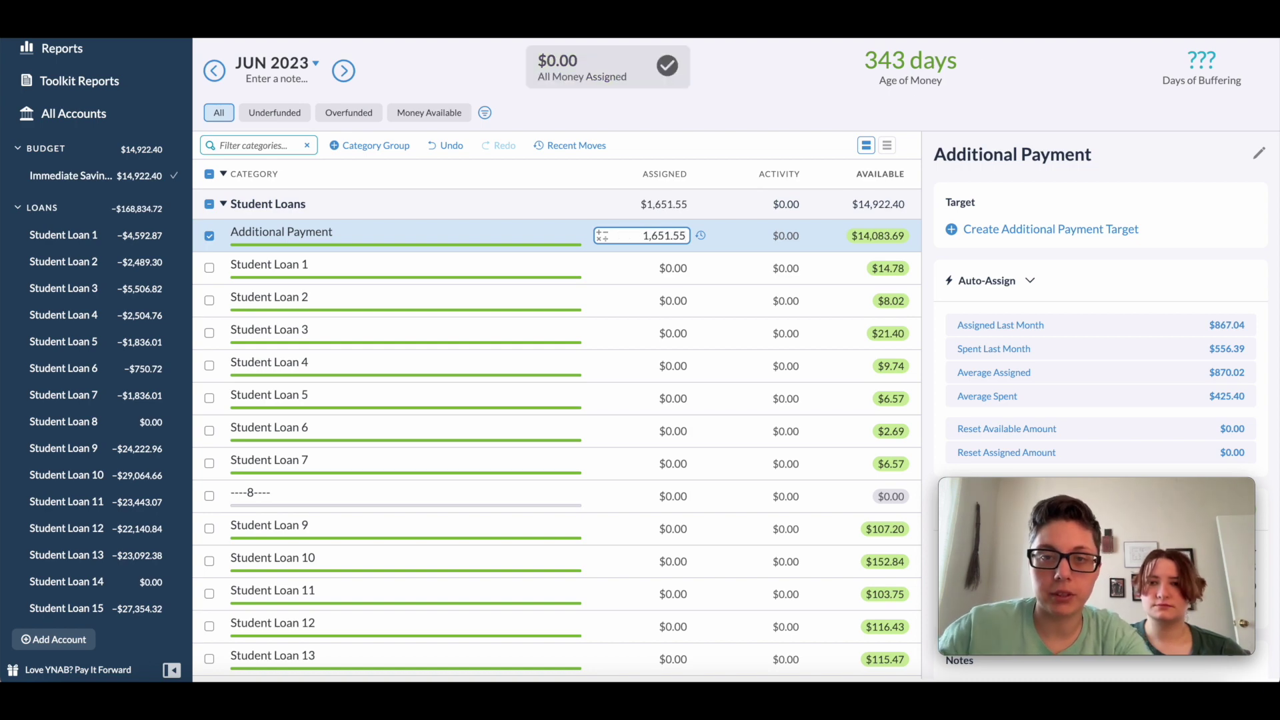
click(572, 246)
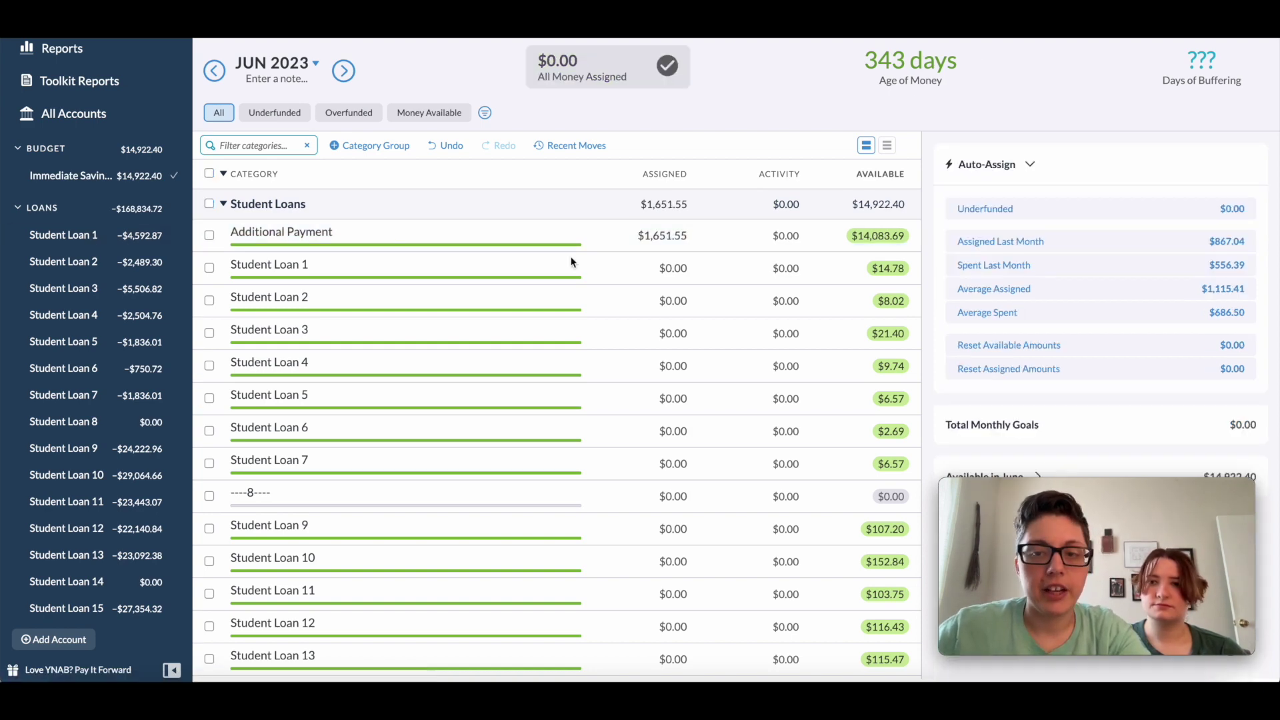
Review the June 2023 assigned and available amounts across the Student Loans categories
scroll(857, 390, down, 1)
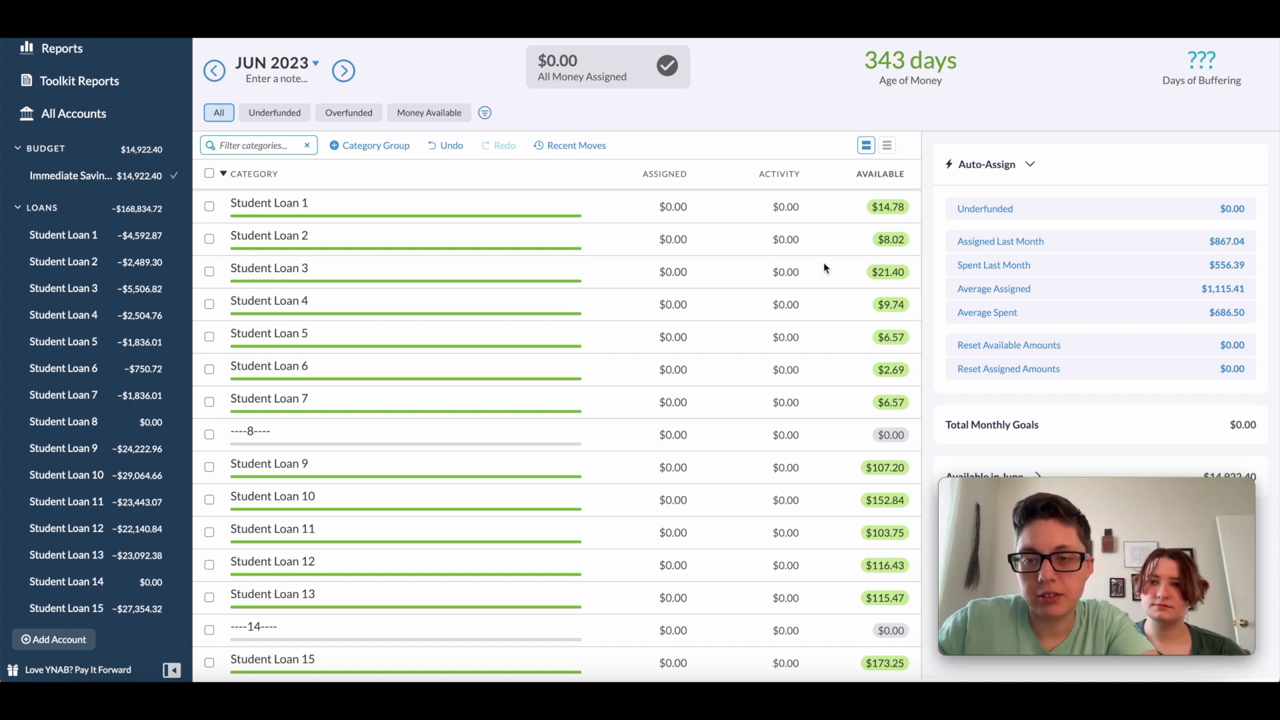
scroll(725, 337, up, 2)
scroll(725, 337, down, 2)
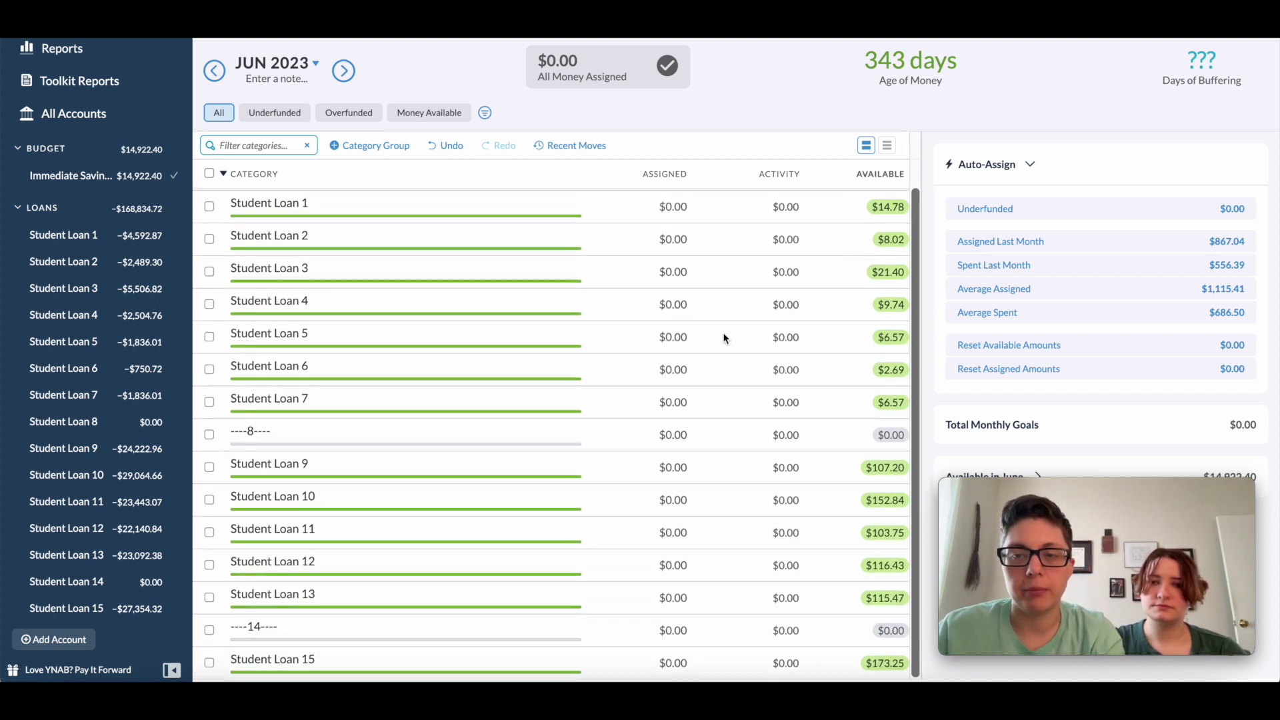
scroll(793, 374, up, 2)
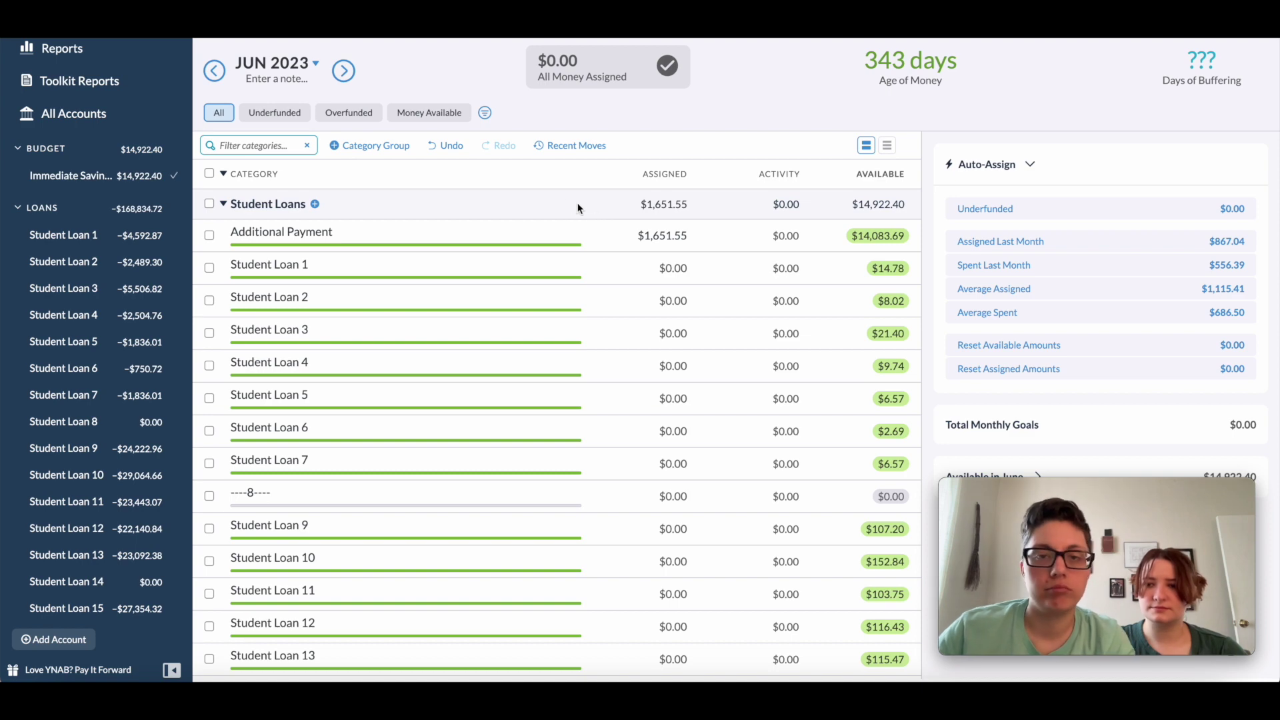
scroll(574, 206, down, 1)
scroll(569, 203, up, 1)
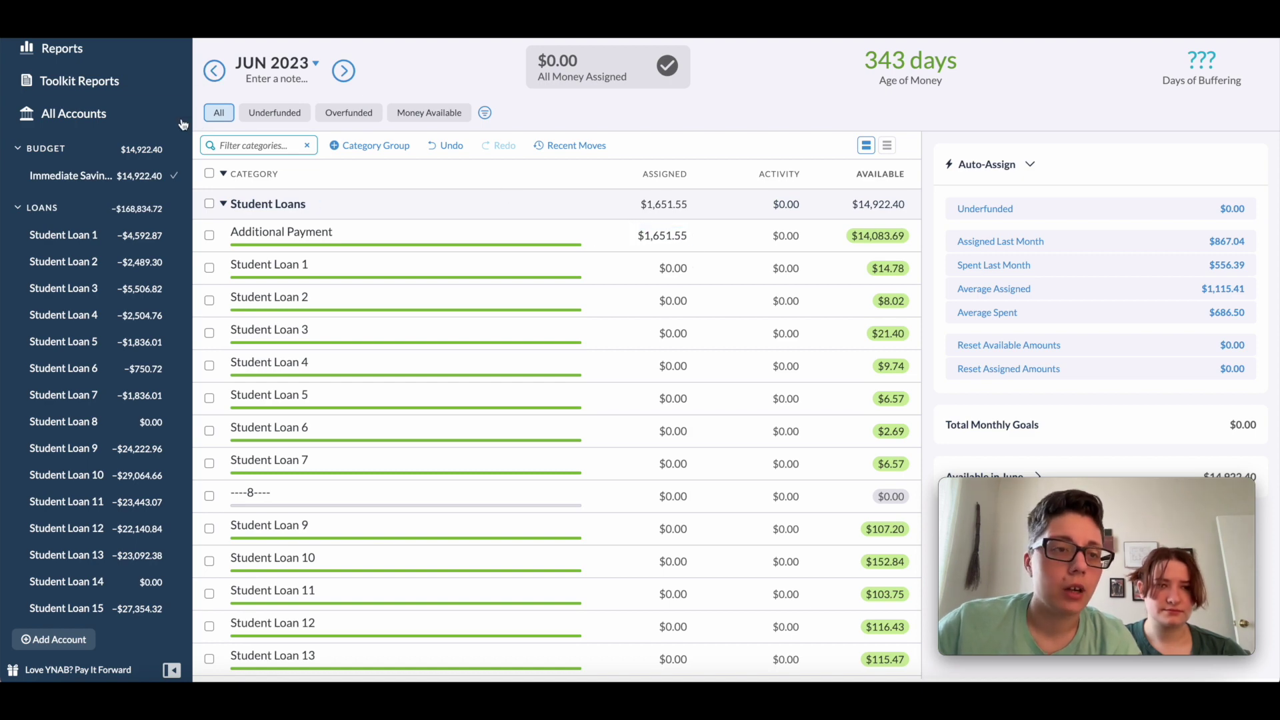
scroll(133, 100, up, 3)
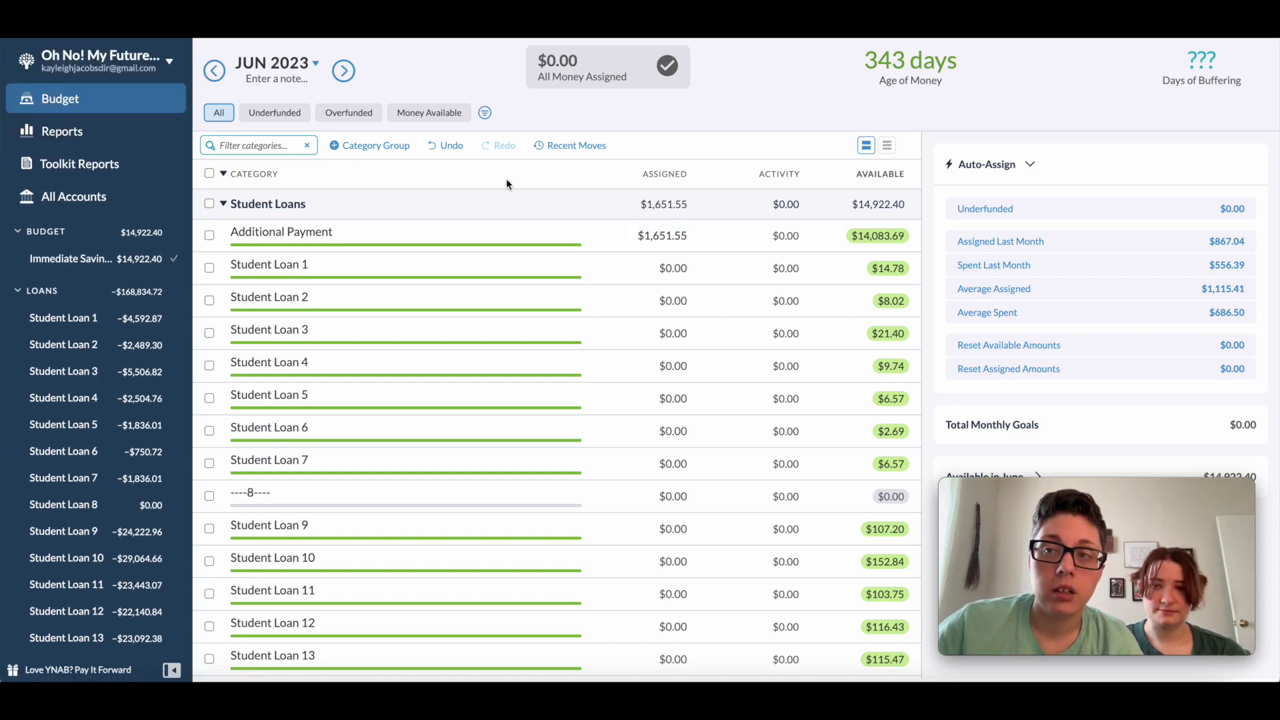